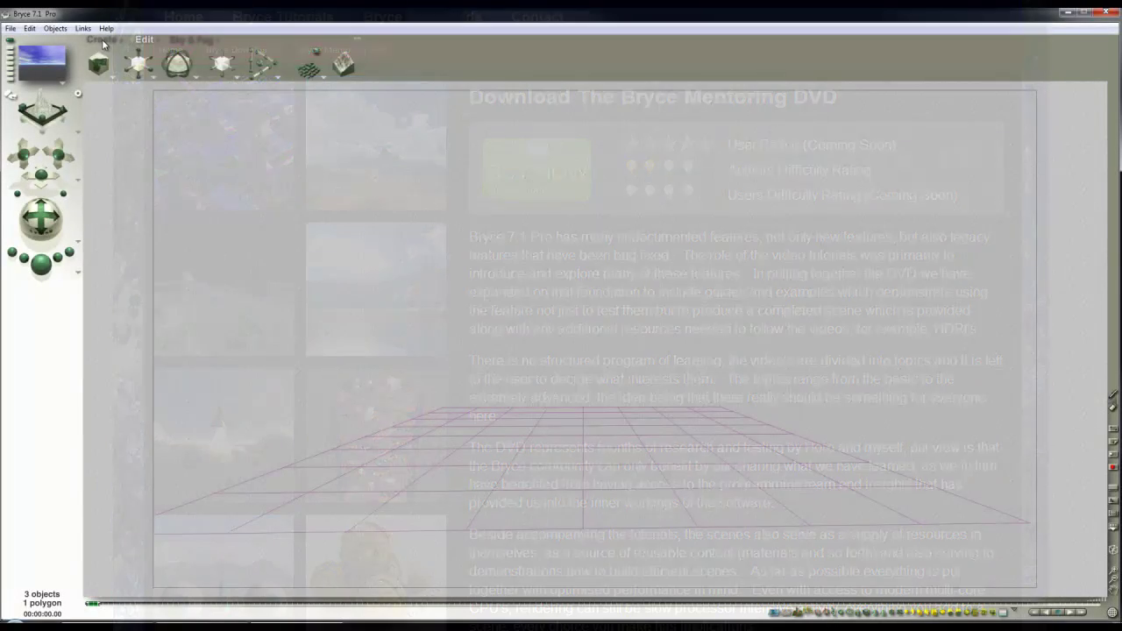
# - Close the Bryce Mentoring DVD web page to reveal the empty Bryce default scene
pyautogui.click(102, 41)
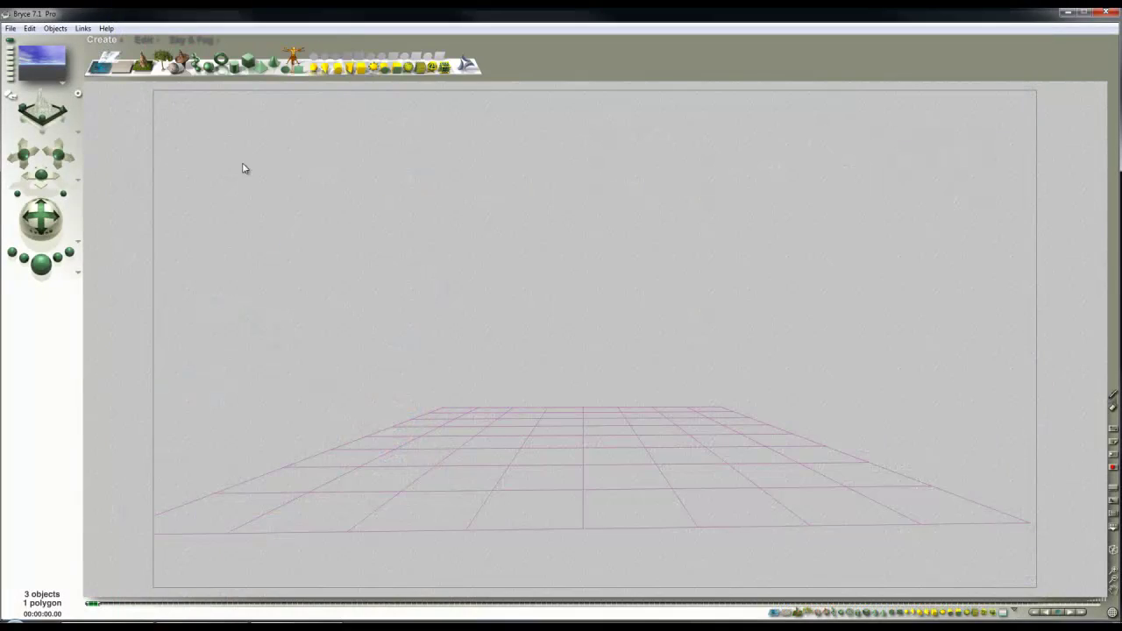
# - Add a cylinder, resize it much larger, and test-render it before returning to wireframe
pyautogui.click(235, 68)
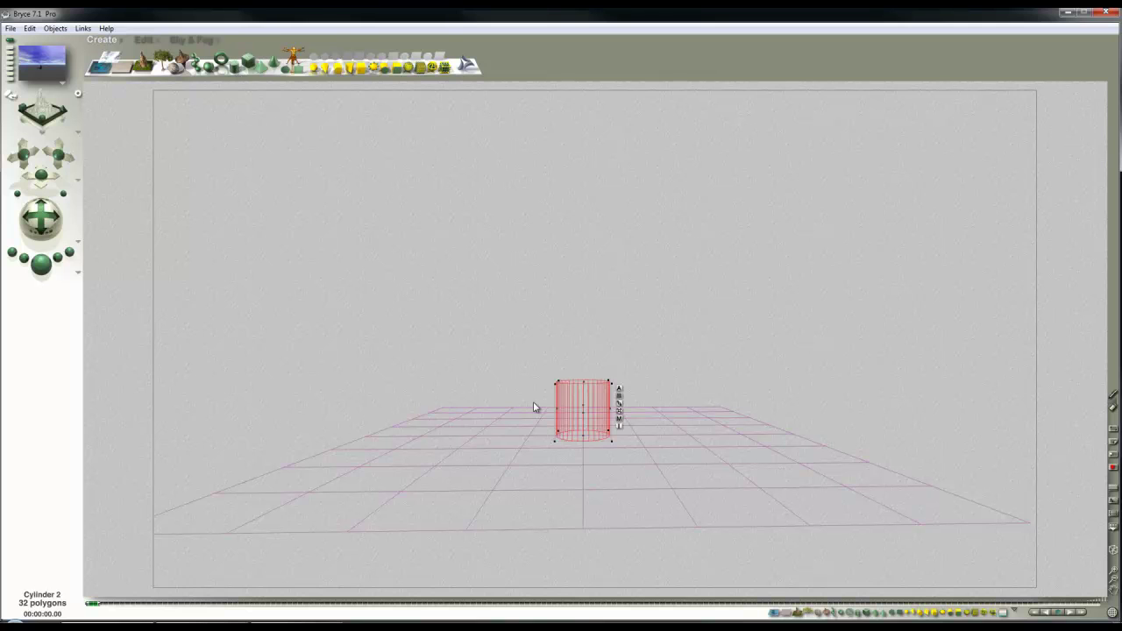
pyautogui.click(144, 40)
pyautogui.moveTo(138, 63); pyautogui.dragTo(816, 355)
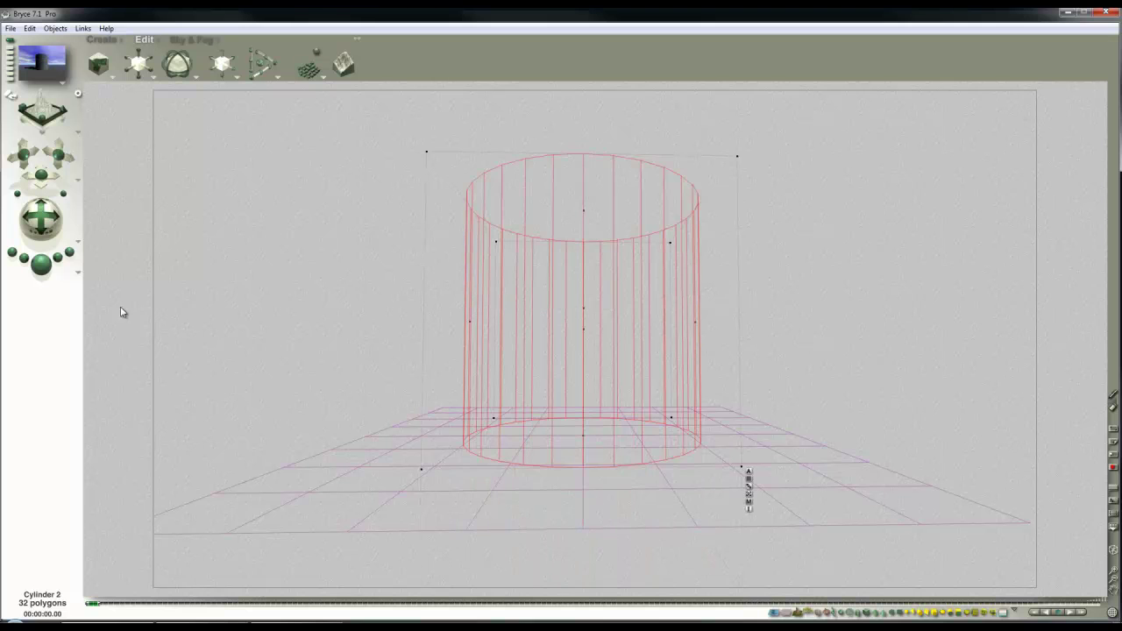
pyautogui.click(44, 264)
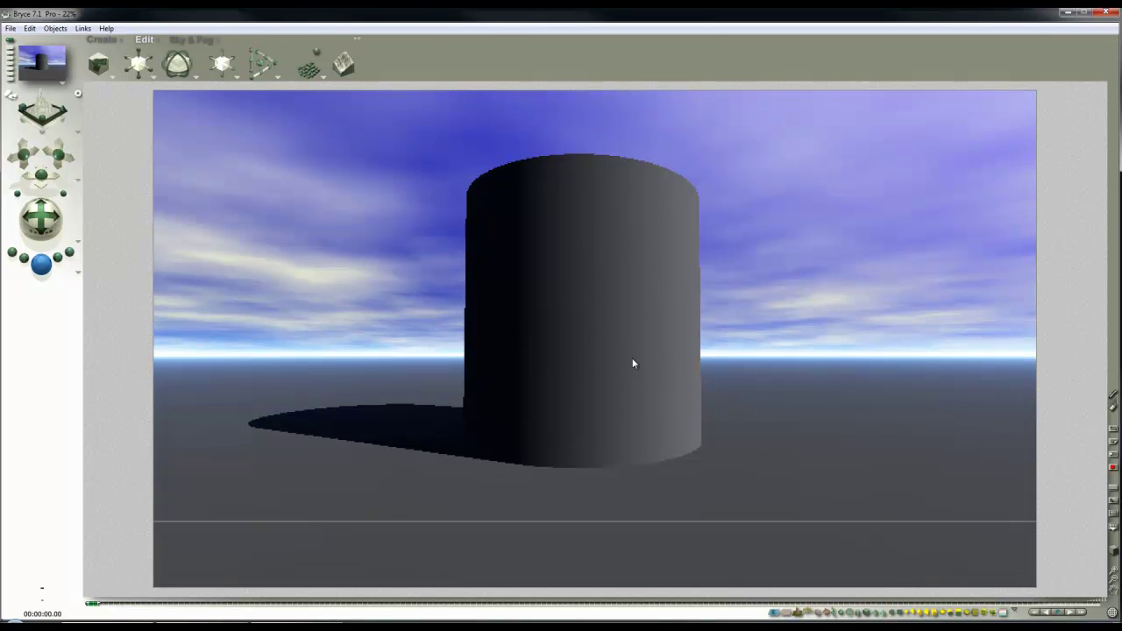
pyautogui.click(741, 329)
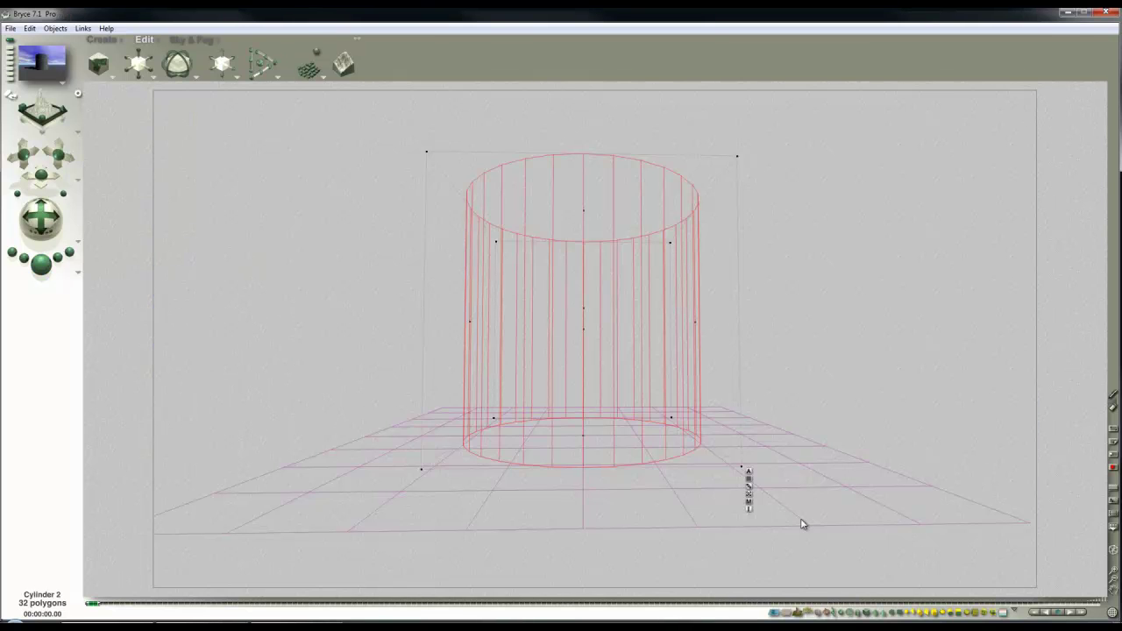
# - In the cylinder's material, drive Diffuse from texture A and load the CheckBlue checker
pyautogui.click(749, 502)
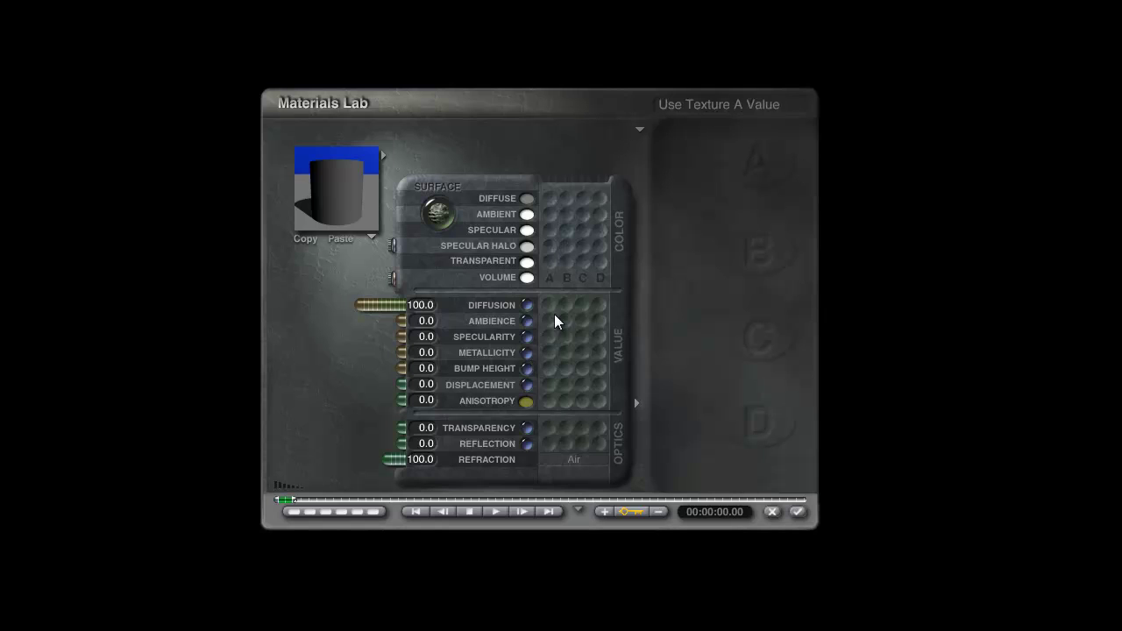
pyautogui.click(551, 201)
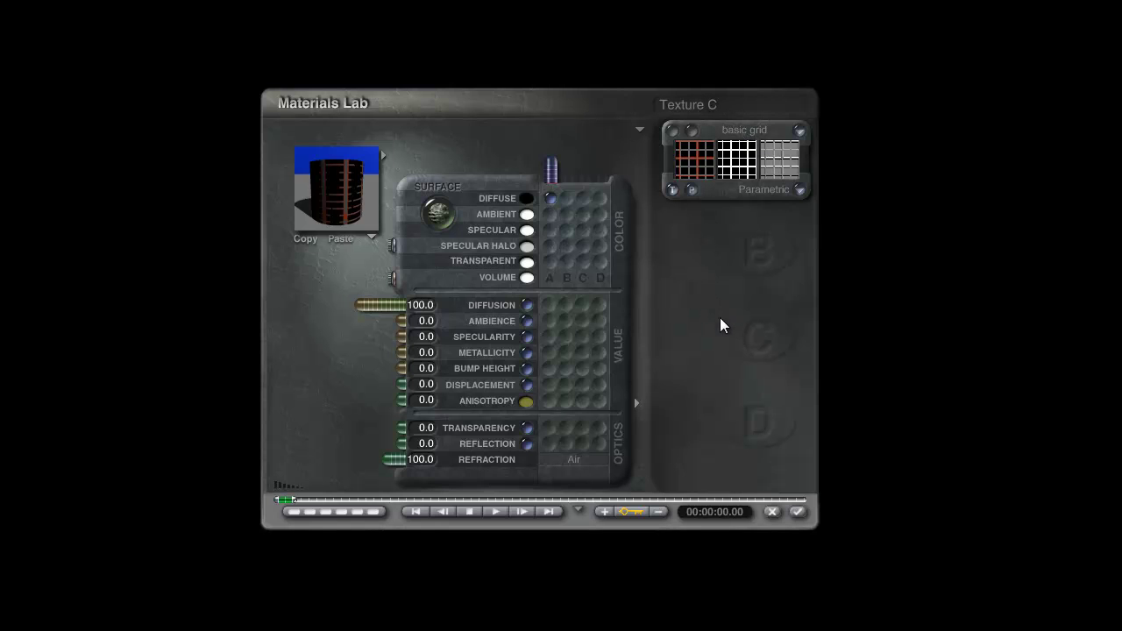
pyautogui.click(743, 141)
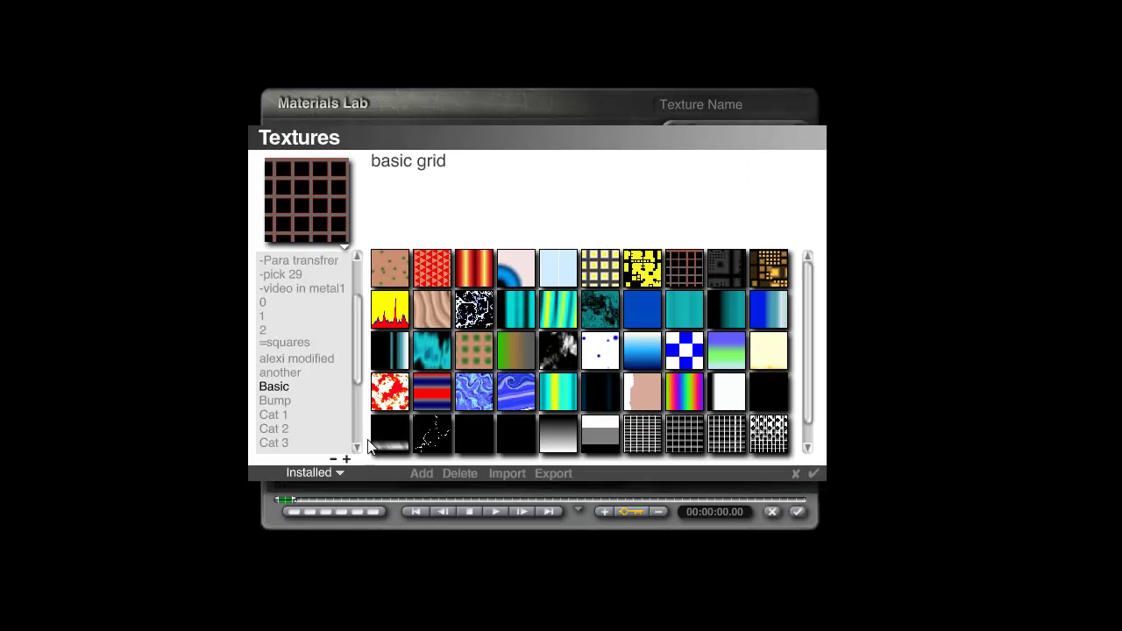
pyautogui.click(684, 351)
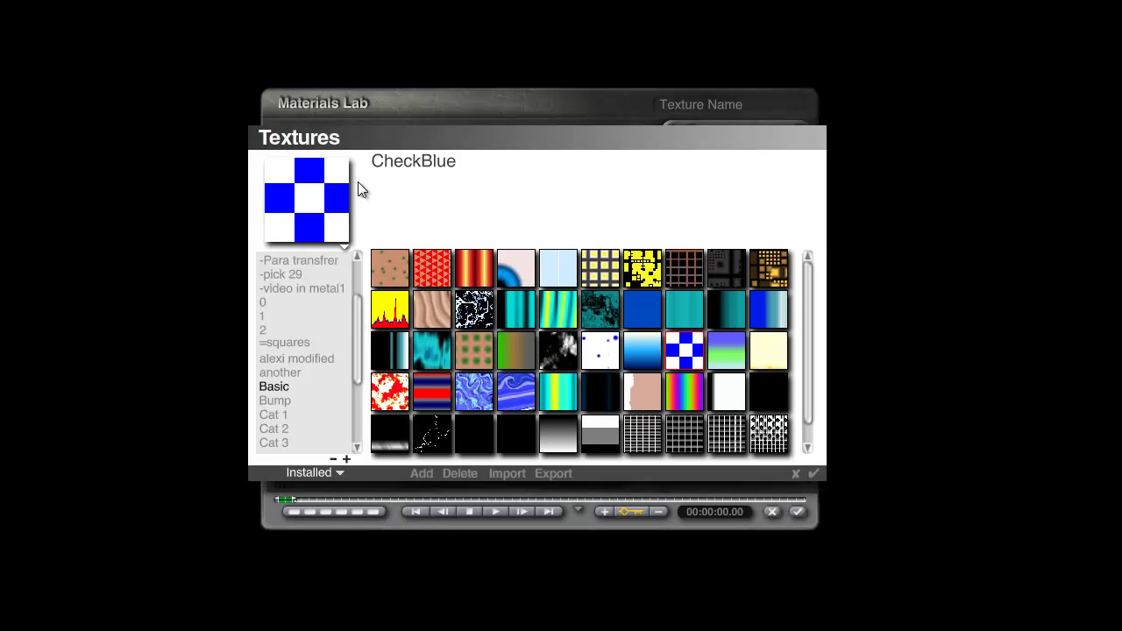
pyautogui.click(820, 475)
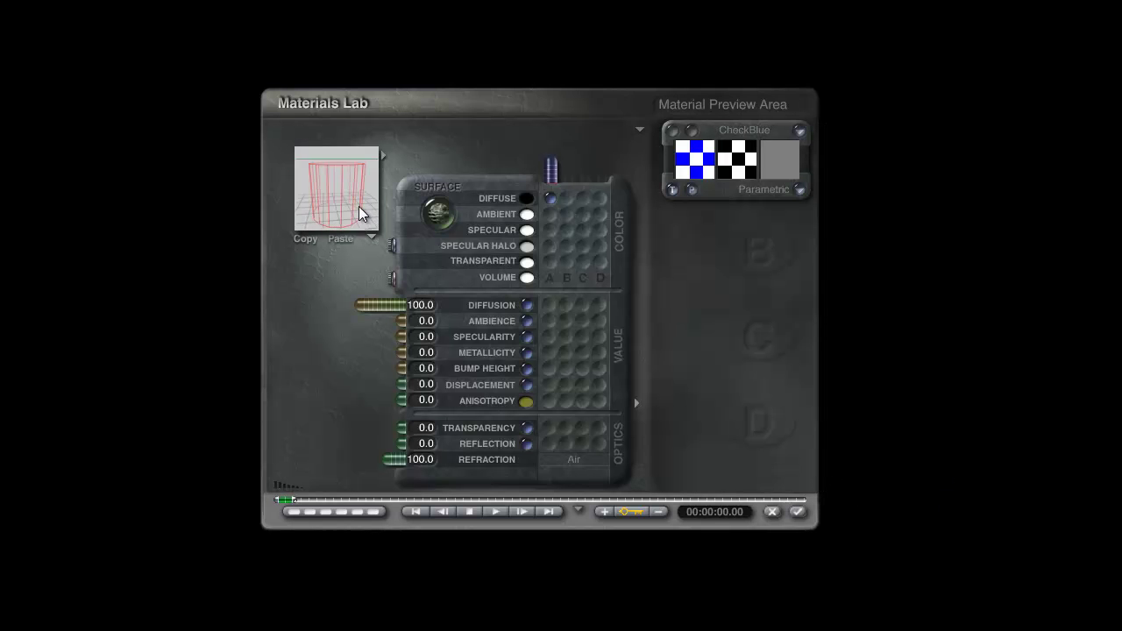
# - Re-render the cylinder's material preview, leaving the preview options unchanged
pyautogui.click(371, 237)
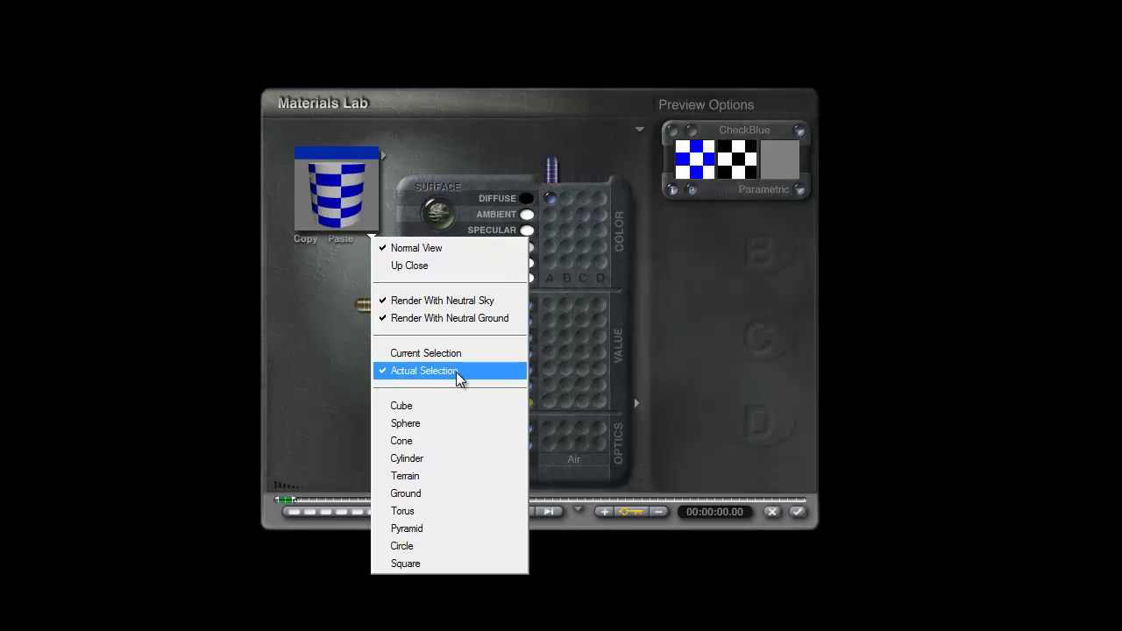
pyautogui.click(277, 380)
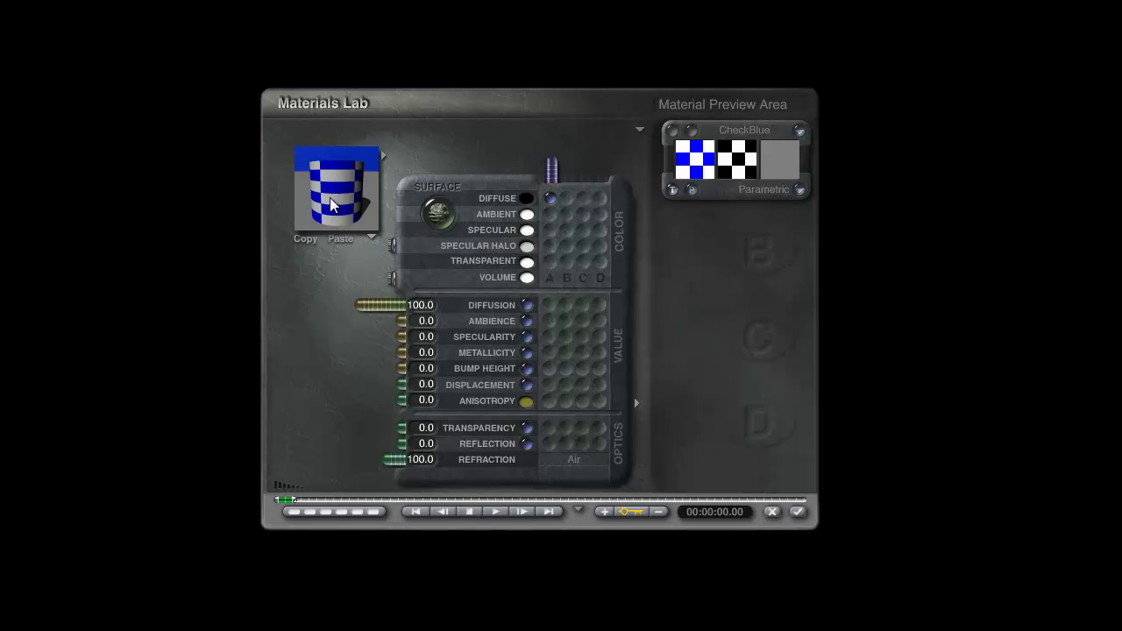
pyautogui.moveTo(333, 205)
pyautogui.mouseDown()
pyautogui.moveTo(346, 215)
pyautogui.moveTo(333, 219)
pyautogui.moveTo(344, 215)
pyautogui.mouseUp()
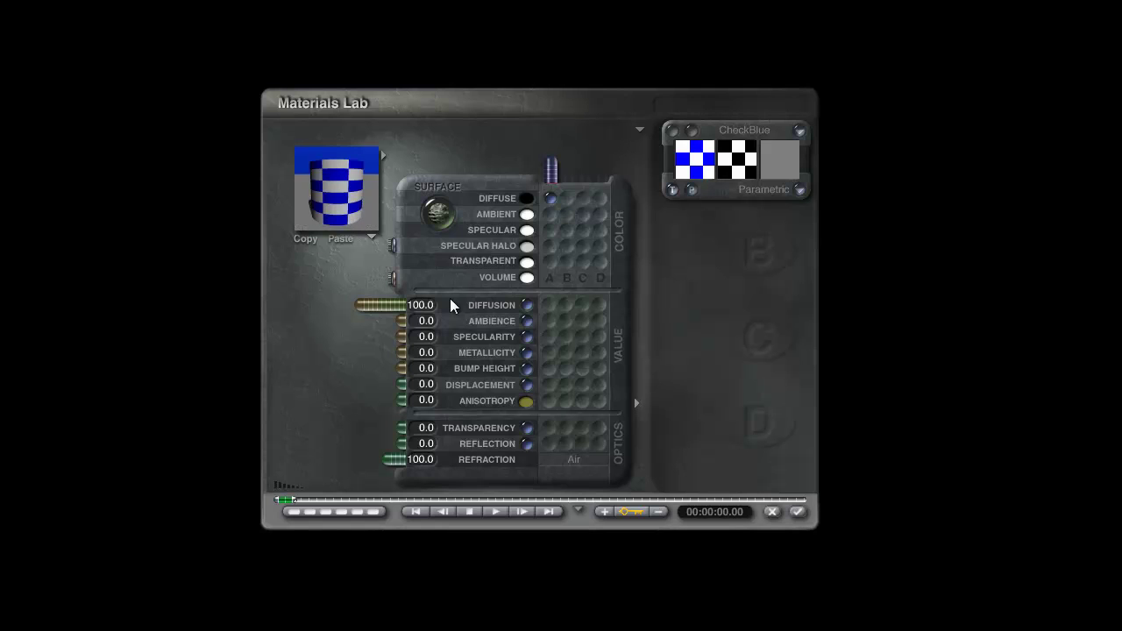
# - Scale CheckBlue up to about 74% and rotate it around Z, keeping Parametric mapping
pyautogui.click(674, 132)
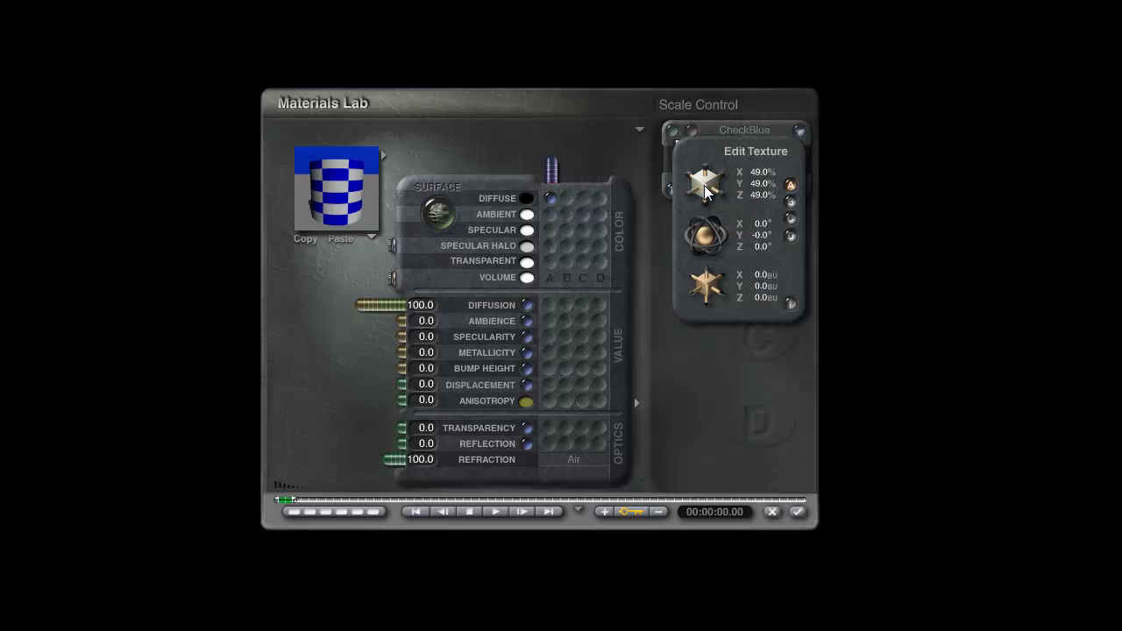
pyautogui.moveTo(706, 191); pyautogui.dragTo(706, 187)
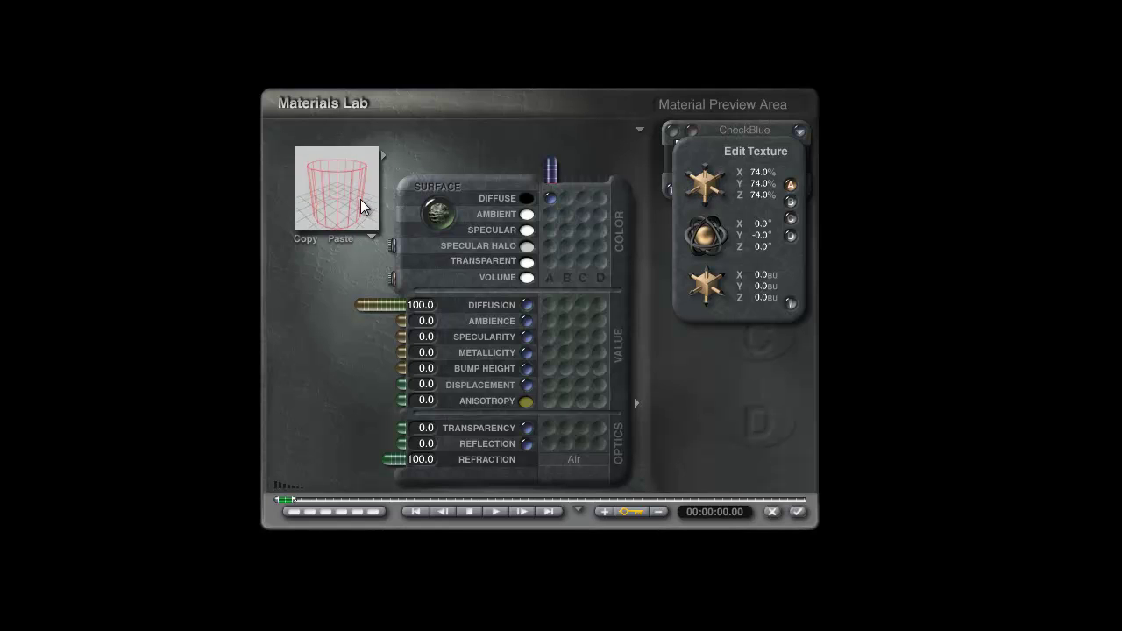
pyautogui.moveTo(711, 235); pyautogui.dragTo(718, 300)
pyautogui.click(791, 303)
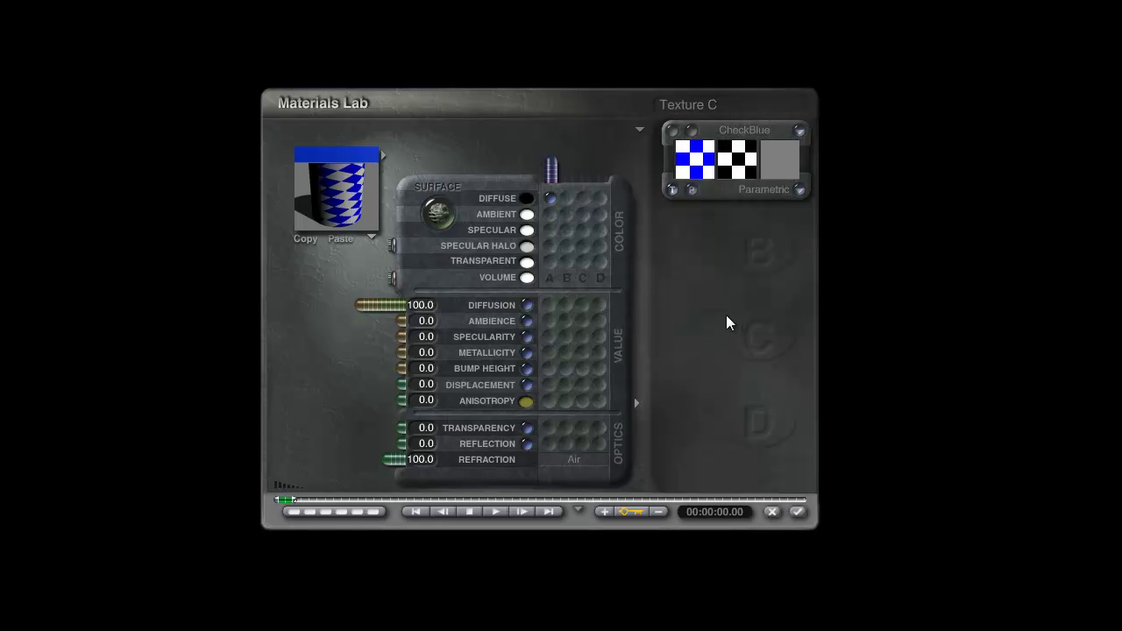
pyautogui.click(346, 214)
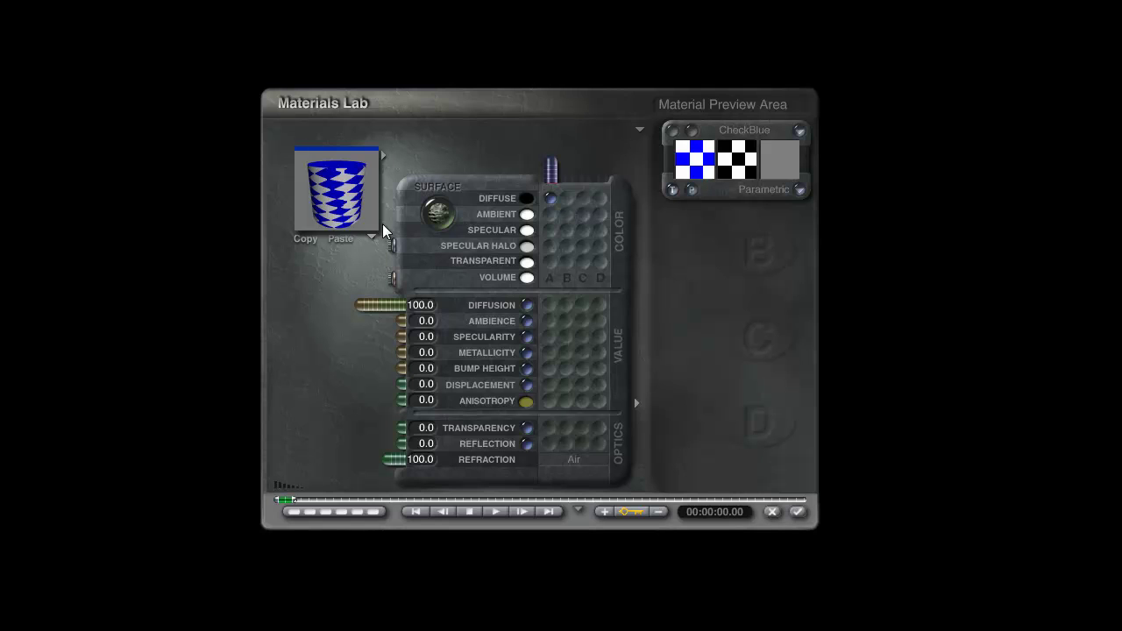
pyautogui.click(800, 191)
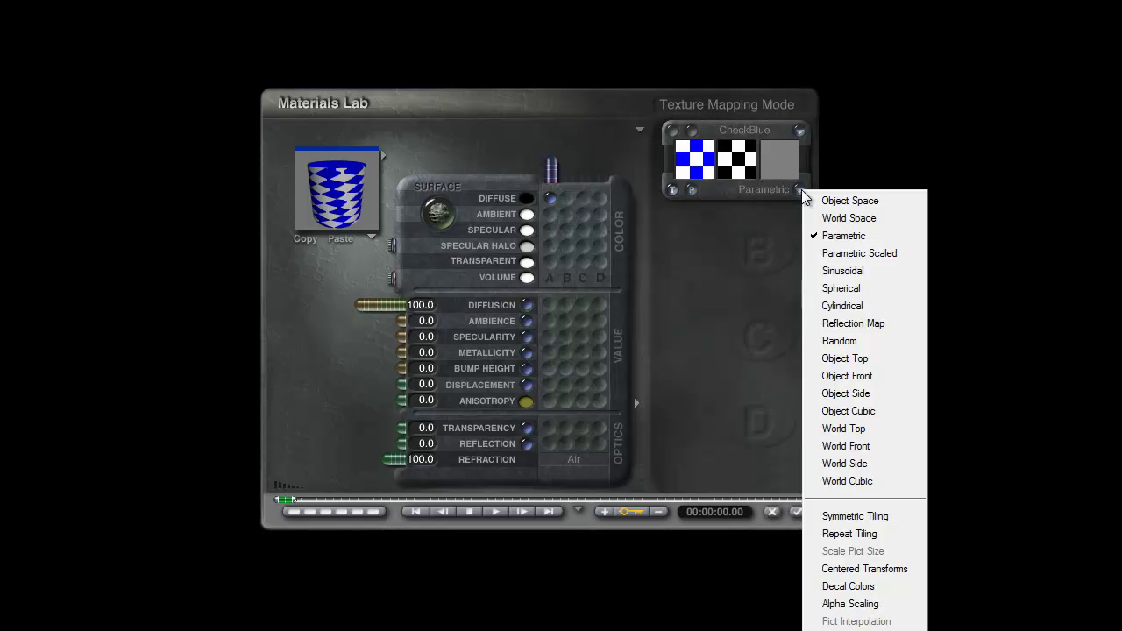
pyautogui.click(913, 201)
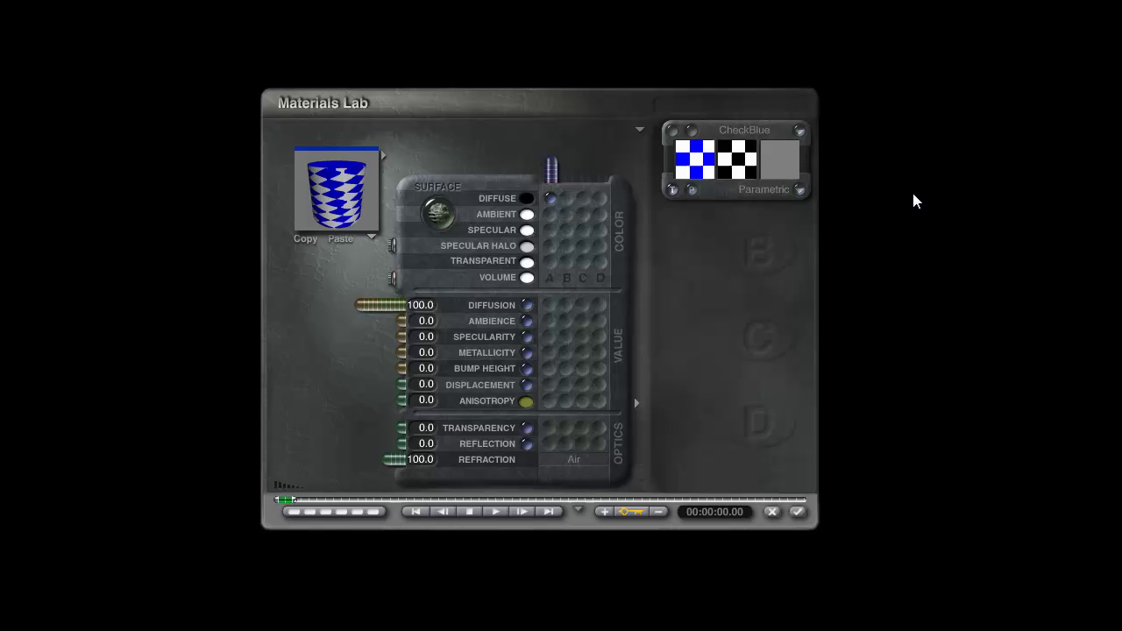
pyautogui.click(691, 131)
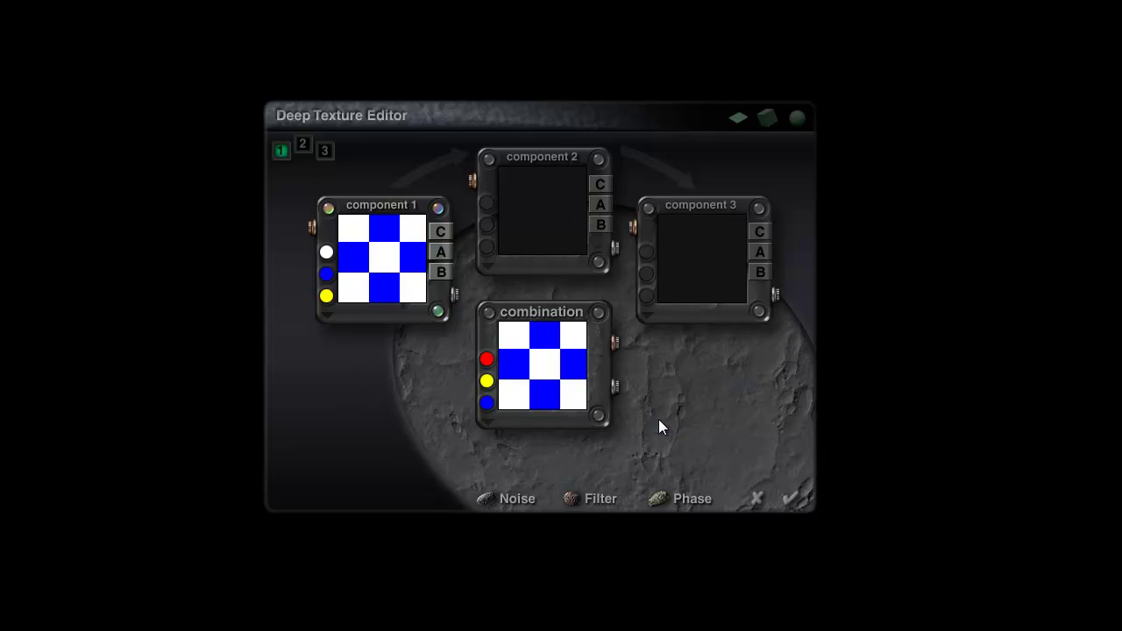
pyautogui.click(616, 342)
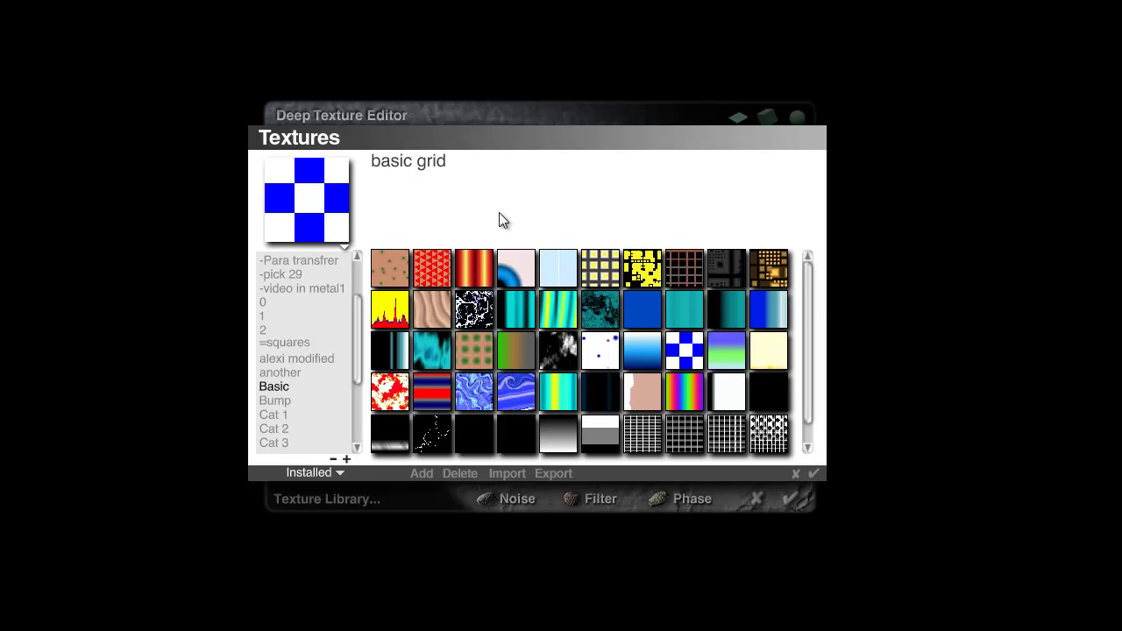
pyautogui.click(795, 472)
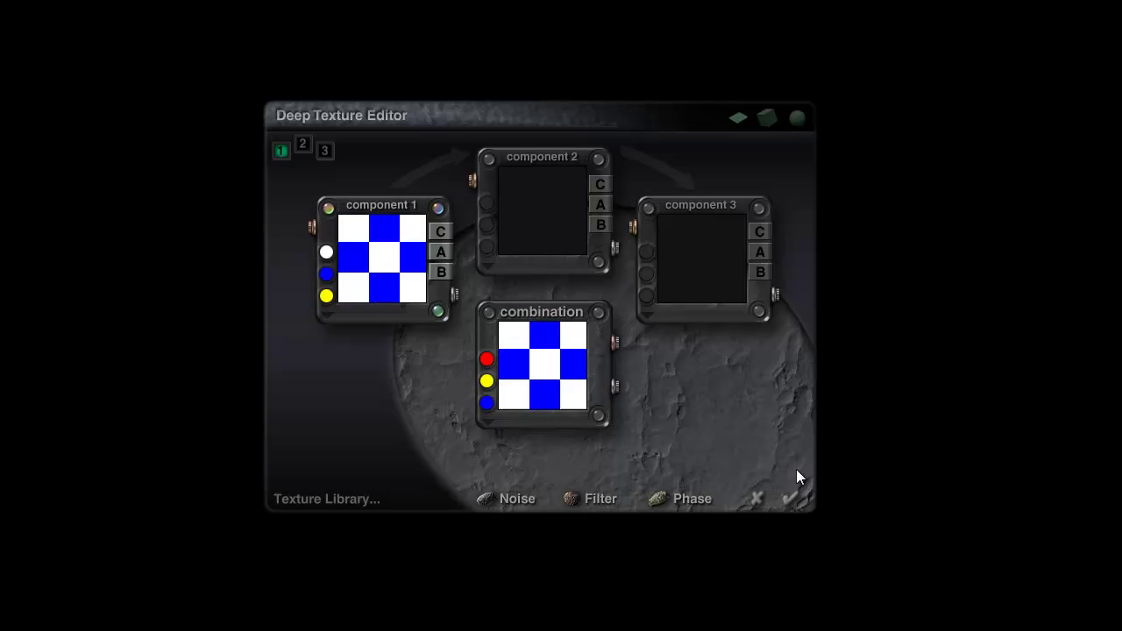
pyautogui.click(756, 498)
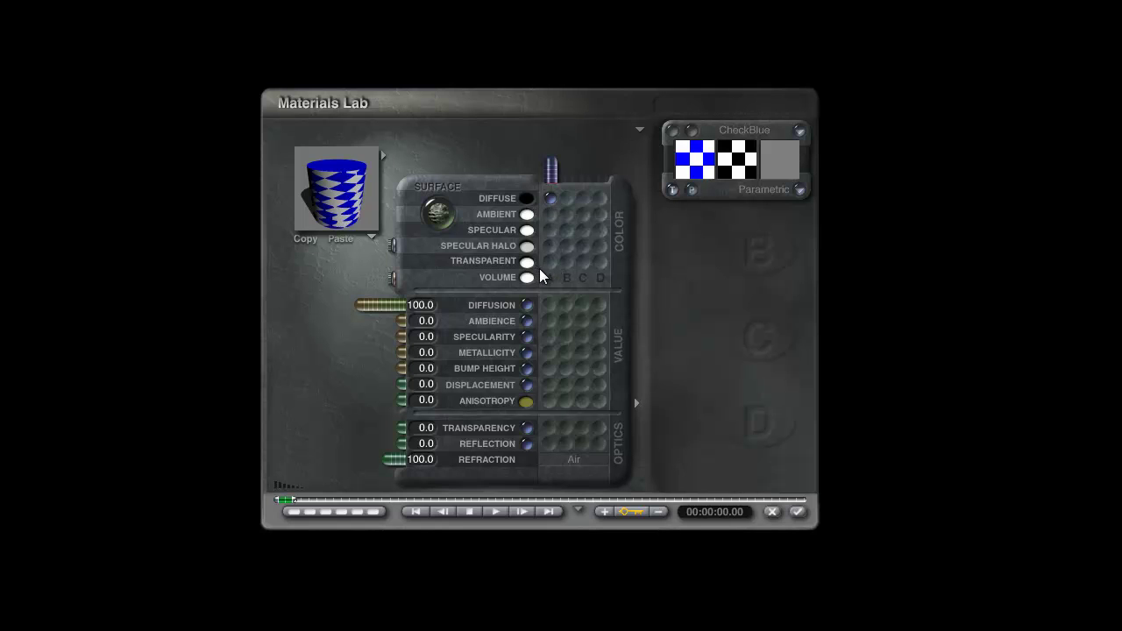
pyautogui.click(550, 199)
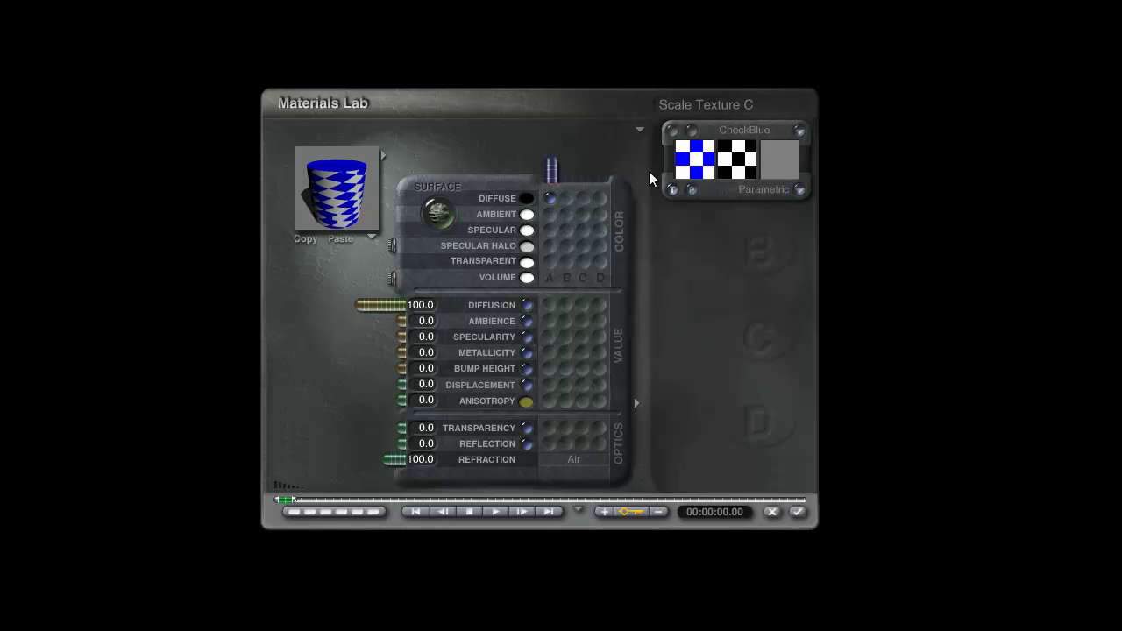
pyautogui.click(691, 131)
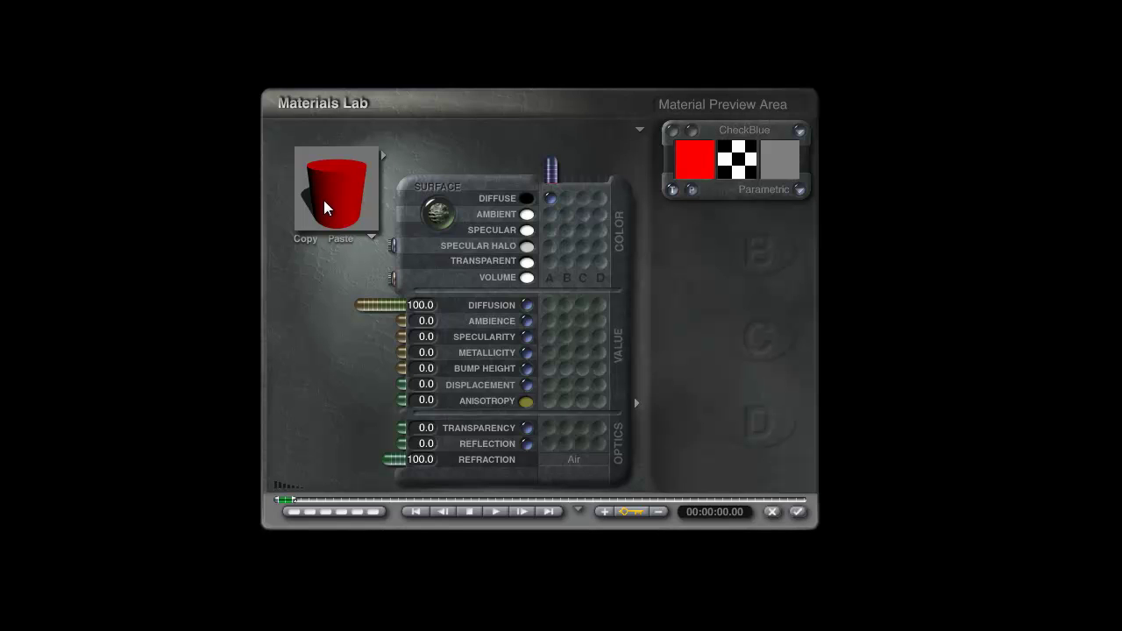
pyautogui.click(697, 128)
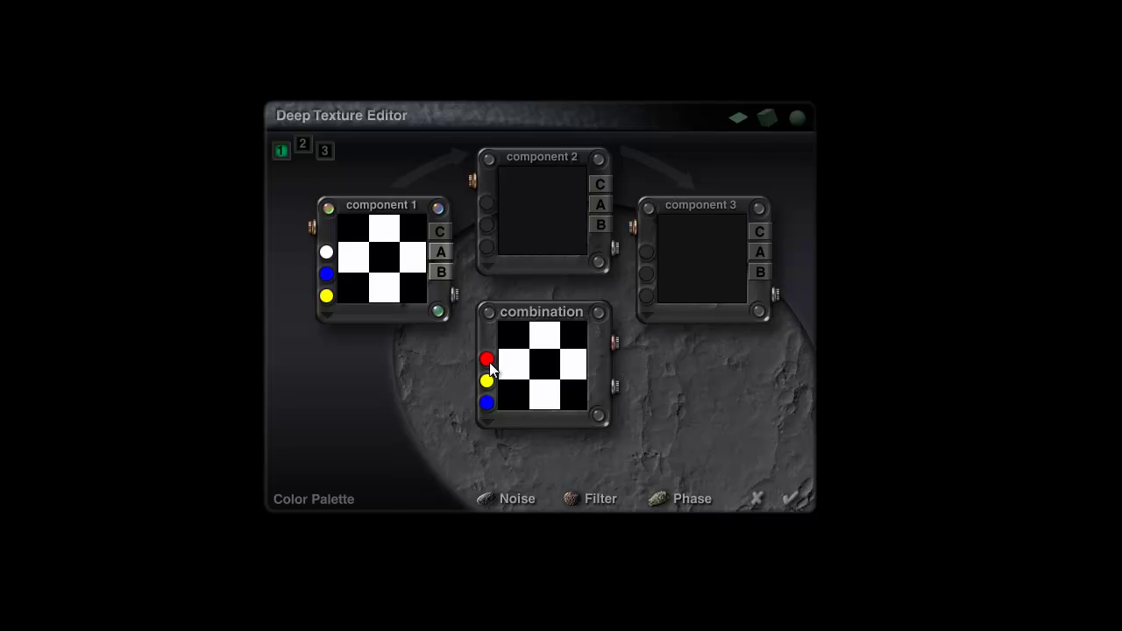
pyautogui.click(791, 499)
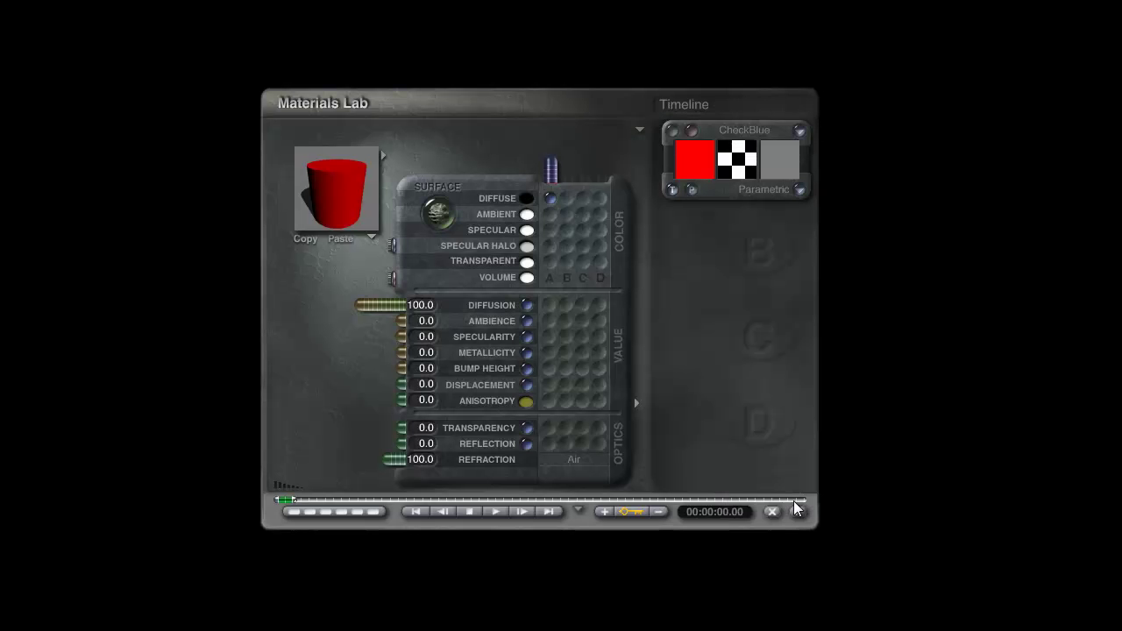
pyautogui.click(698, 138)
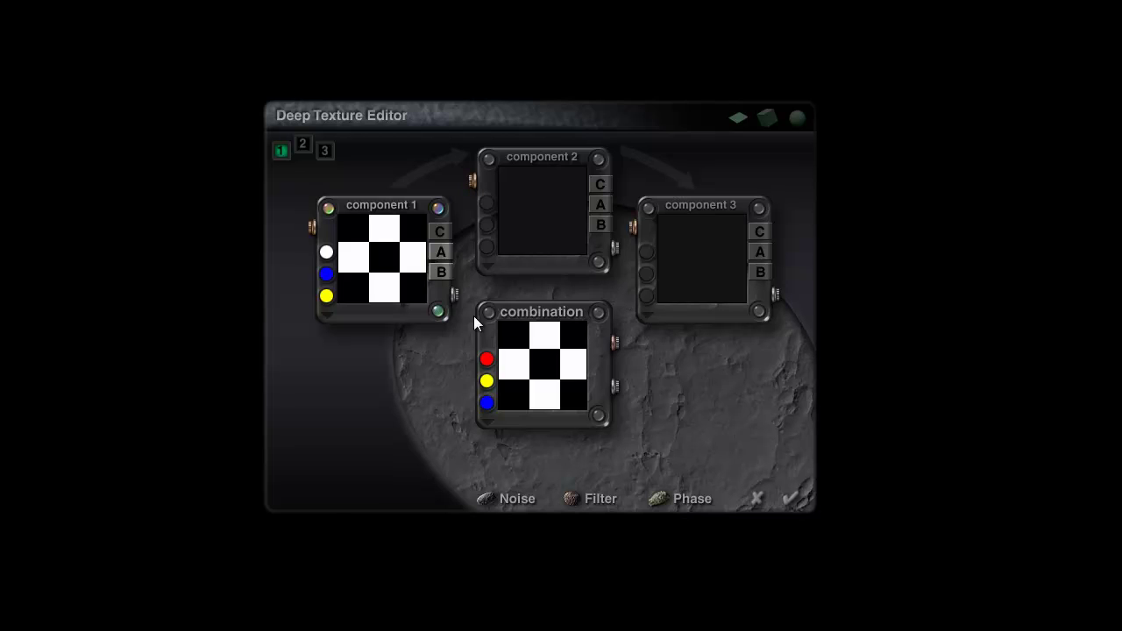
pyautogui.click(440, 231)
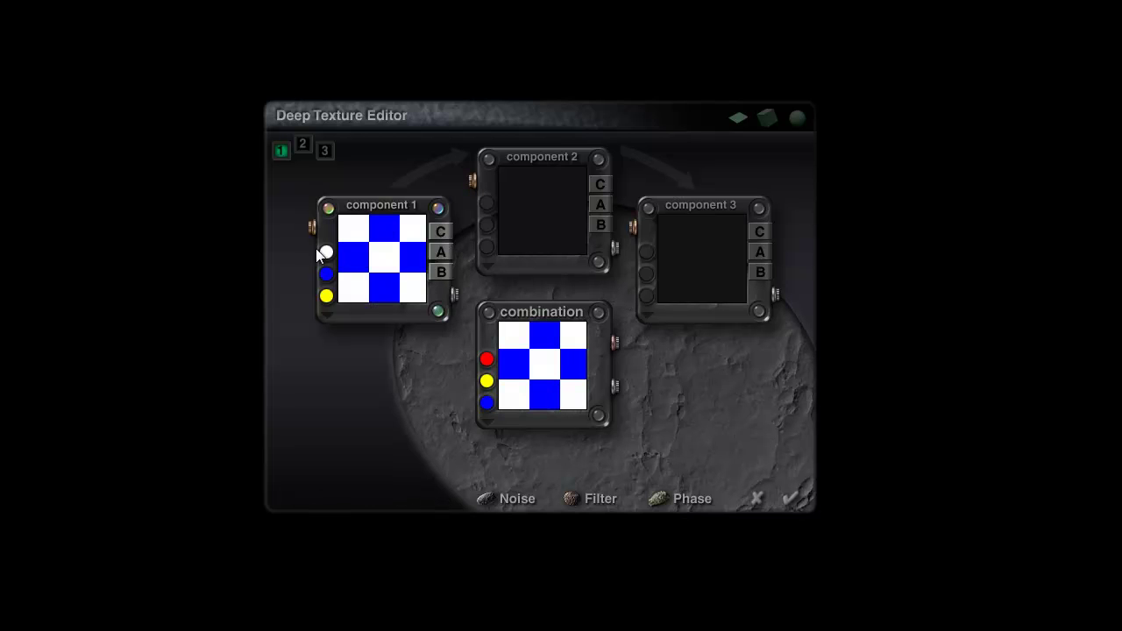
pyautogui.click(791, 499)
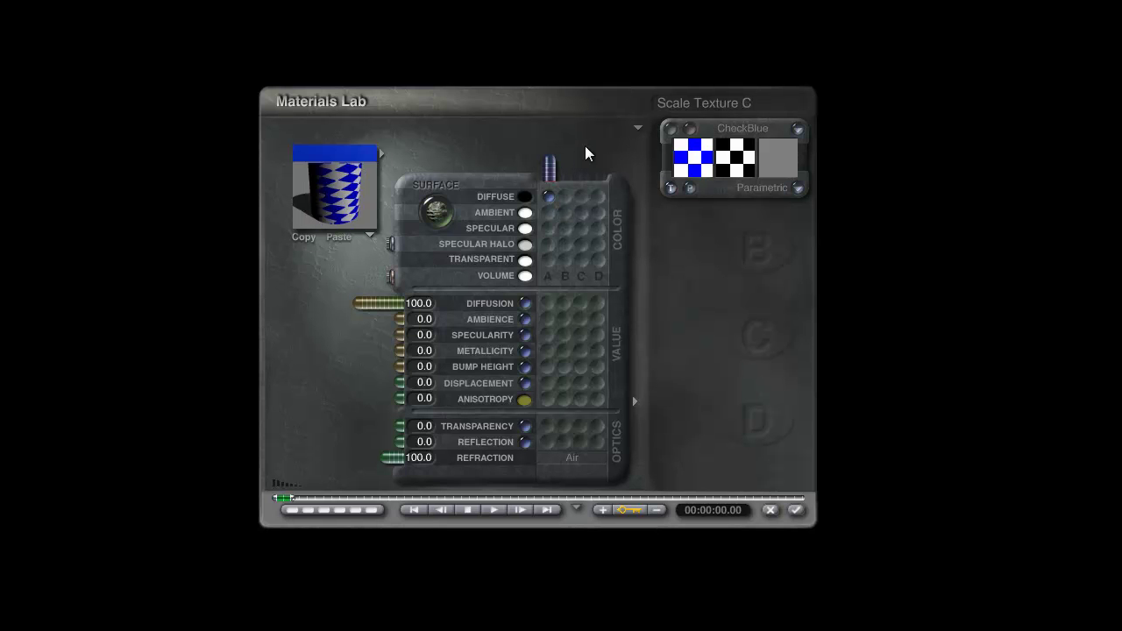
# - Add Hammerite finish as texture B so Diffuse blends it with CheckBlue
pyautogui.click(564, 197)
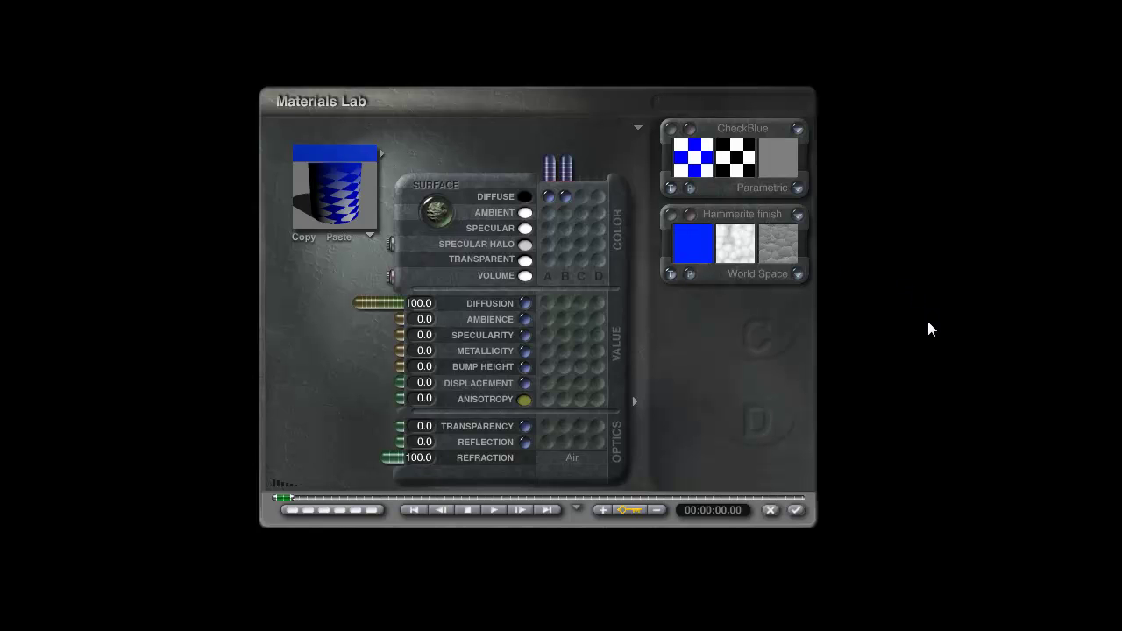
pyautogui.click(745, 215)
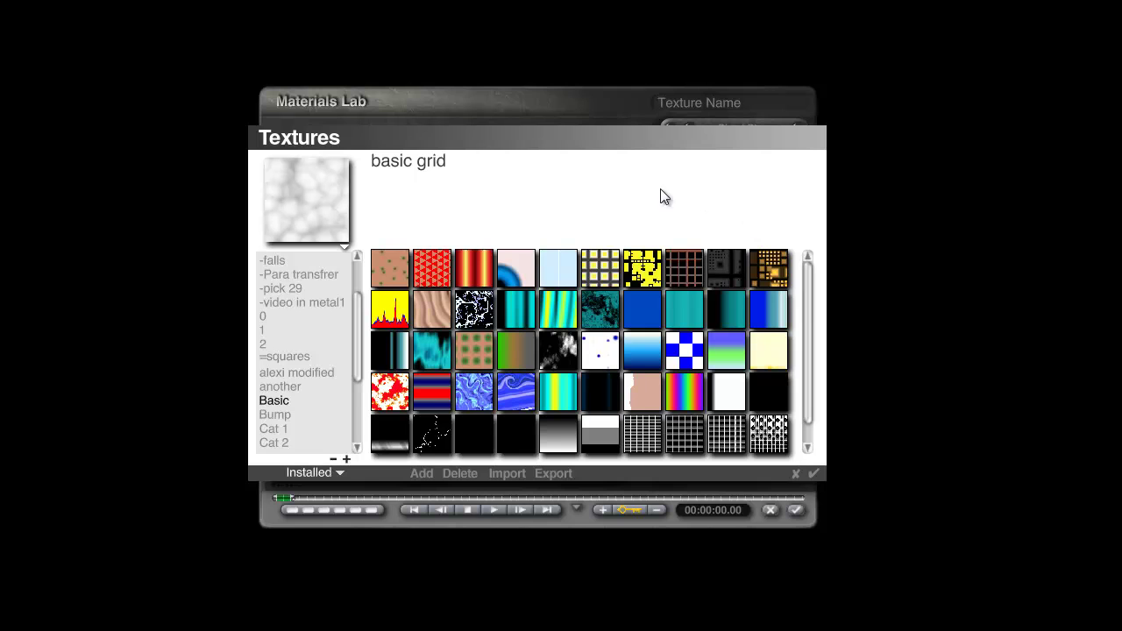
pyautogui.moveTo(807, 307)
pyautogui.mouseDown()
pyautogui.moveTo(812, 325)
pyautogui.moveTo(812, 301)
pyautogui.mouseUp()
pyautogui.scroll(-2, 810, 318)
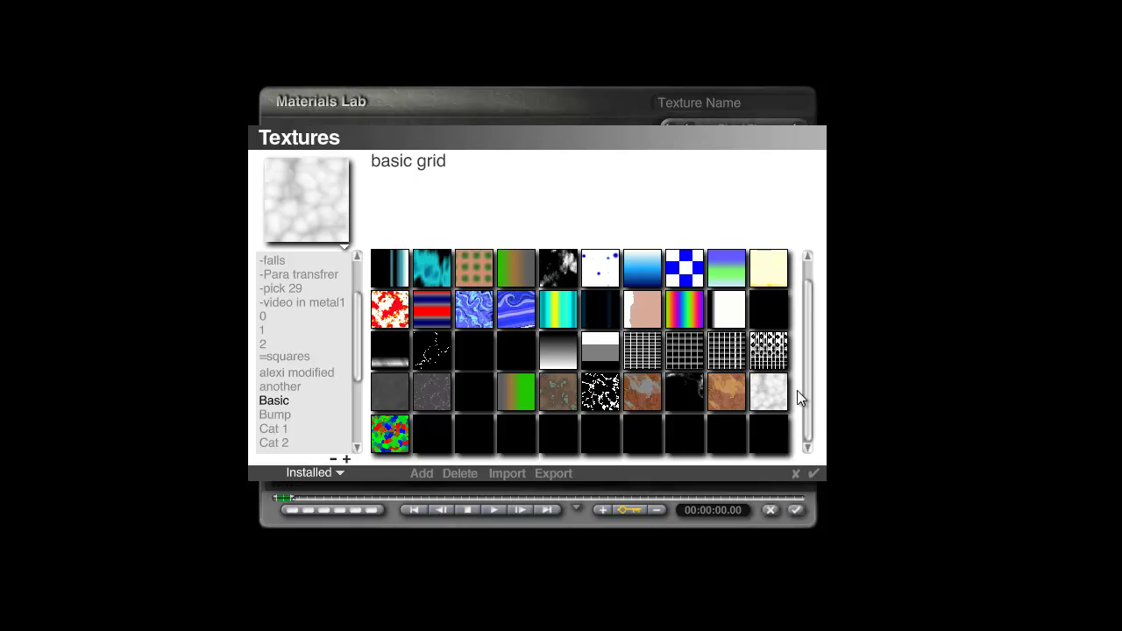
pyautogui.moveTo(806, 398)
pyautogui.mouseDown()
pyautogui.moveTo(809, 372)
pyautogui.moveTo(811, 400)
pyautogui.mouseUp()
pyautogui.click(813, 472)
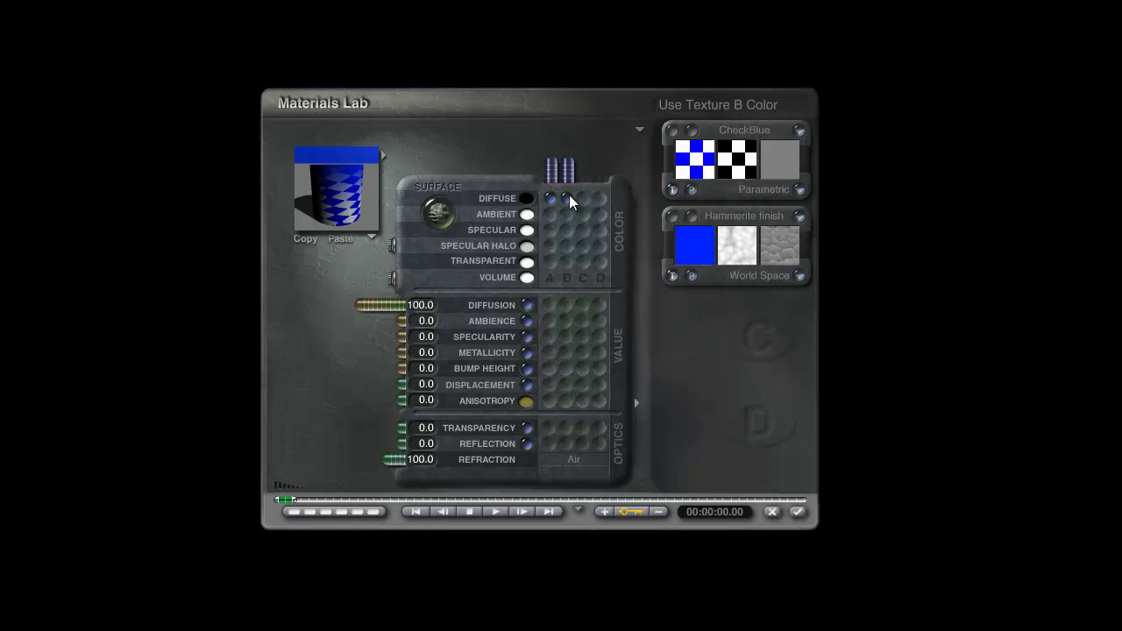
# - Open Edit Texture for CheckBlue, showing 175% scale with zero rotation and offset
pyautogui.click(672, 217)
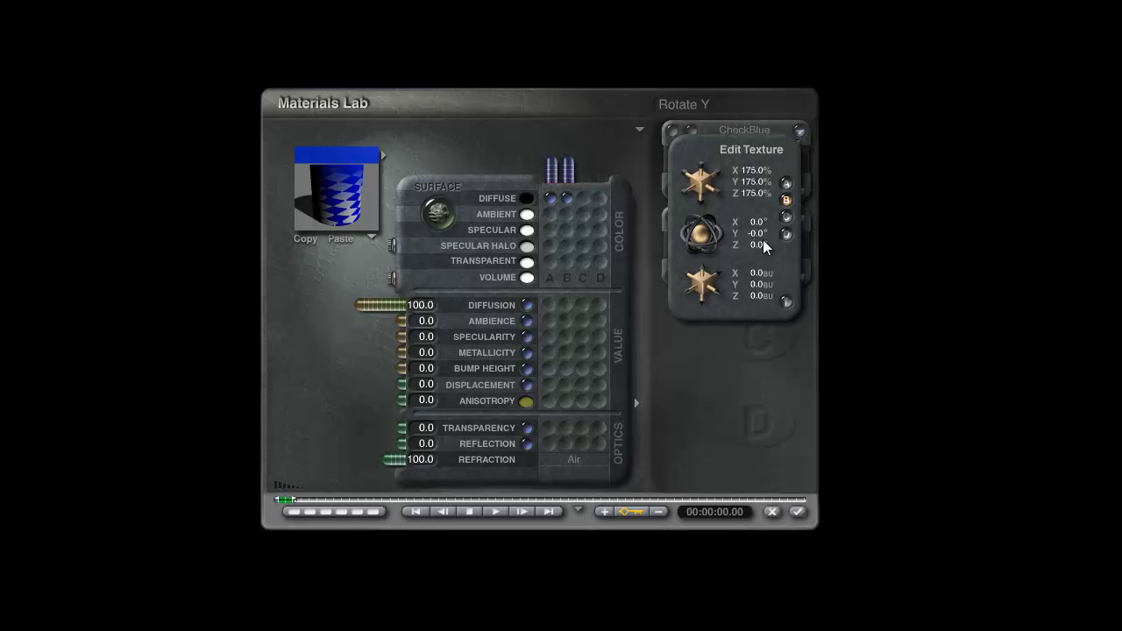
pyautogui.click(786, 302)
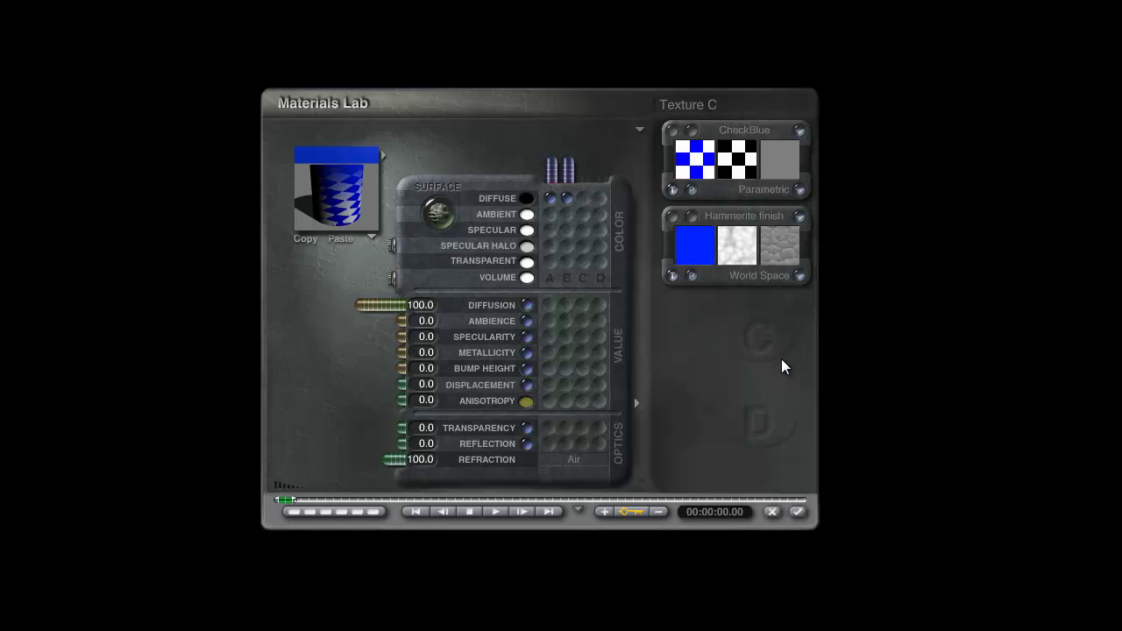
pyautogui.click(670, 220)
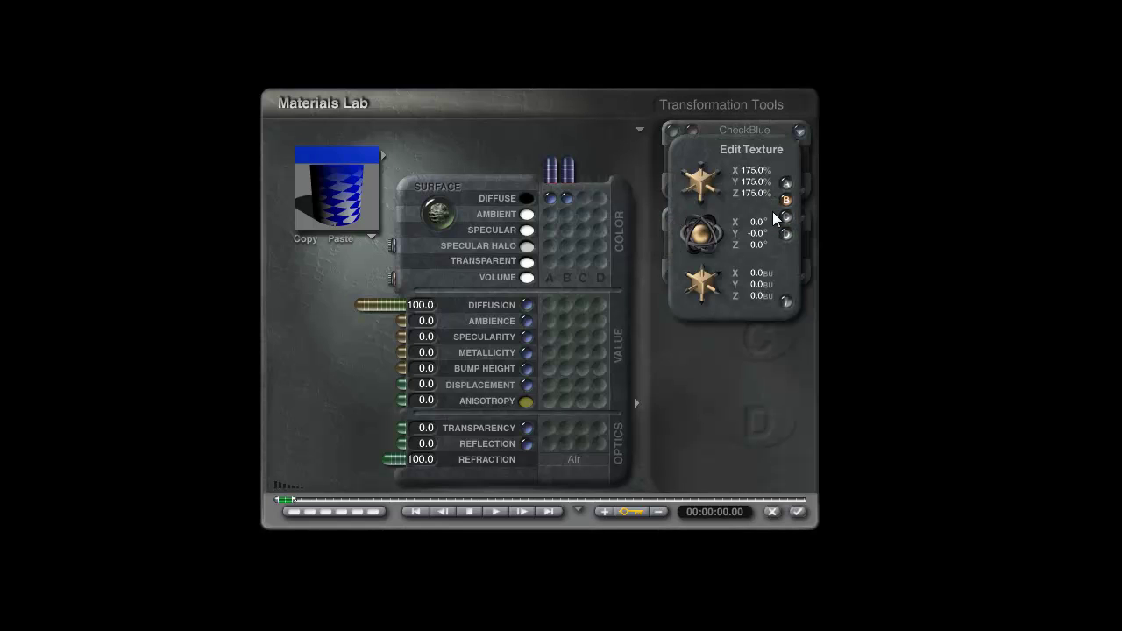
# - Replace texture B's Hammerite finish with basic spots from the texture library
pyautogui.click(785, 303)
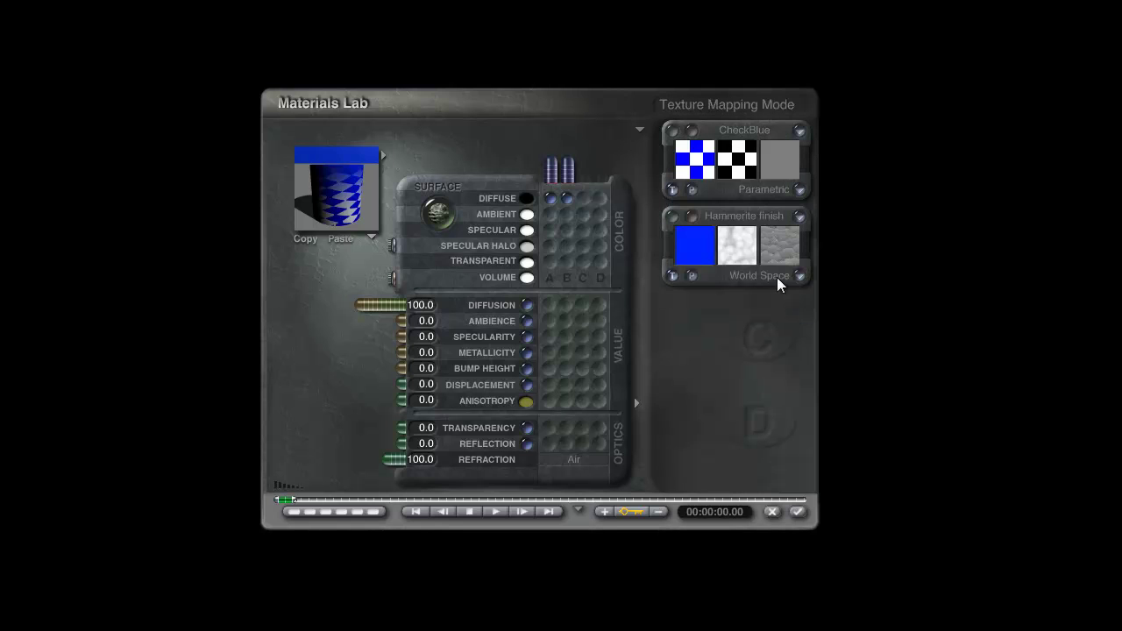
pyautogui.click(742, 216)
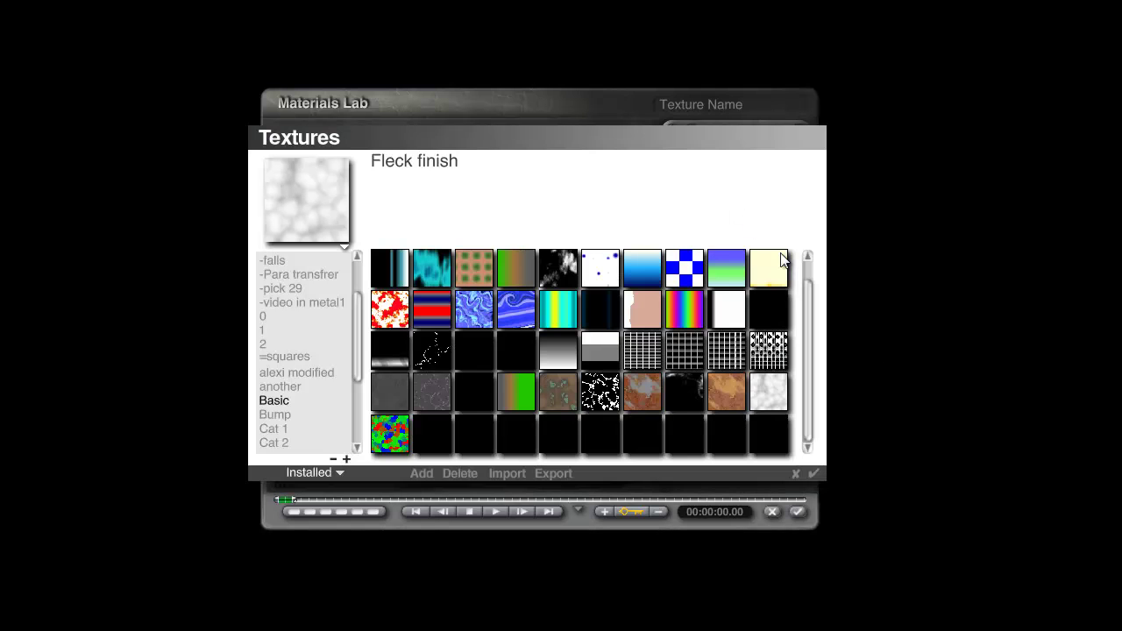
pyautogui.scroll(2, 804, 372)
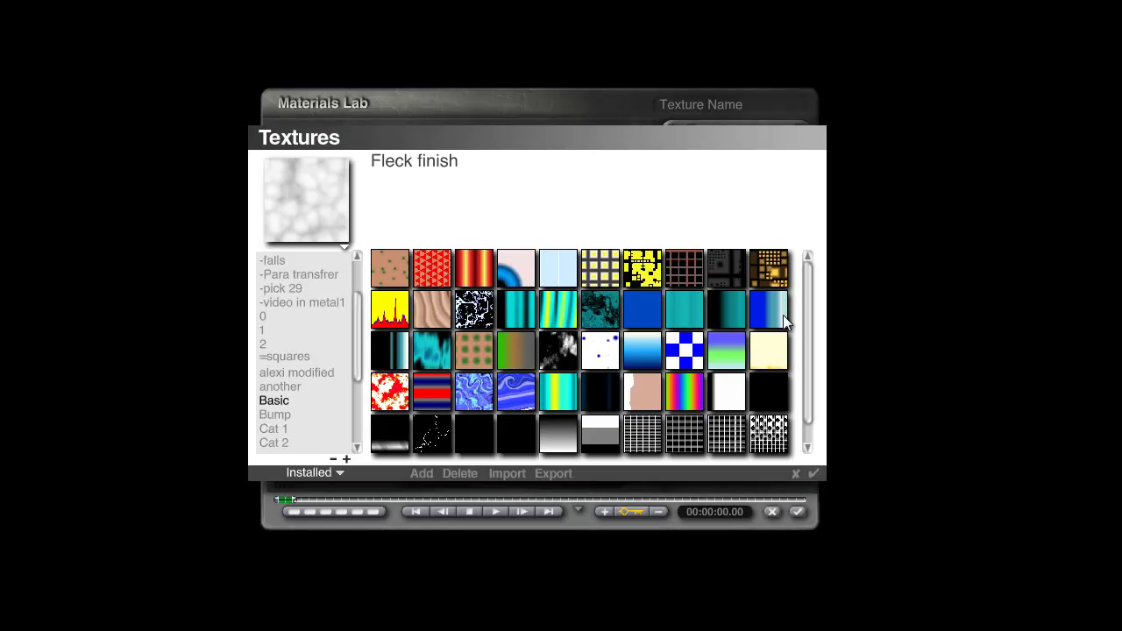
pyautogui.click(390, 268)
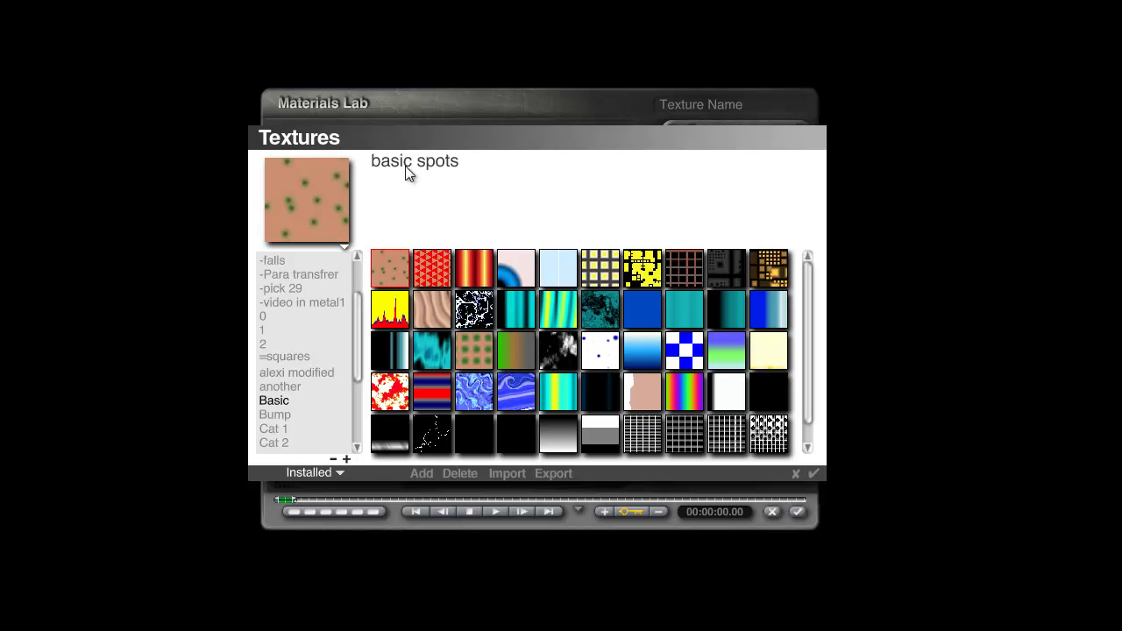
pyautogui.click(814, 473)
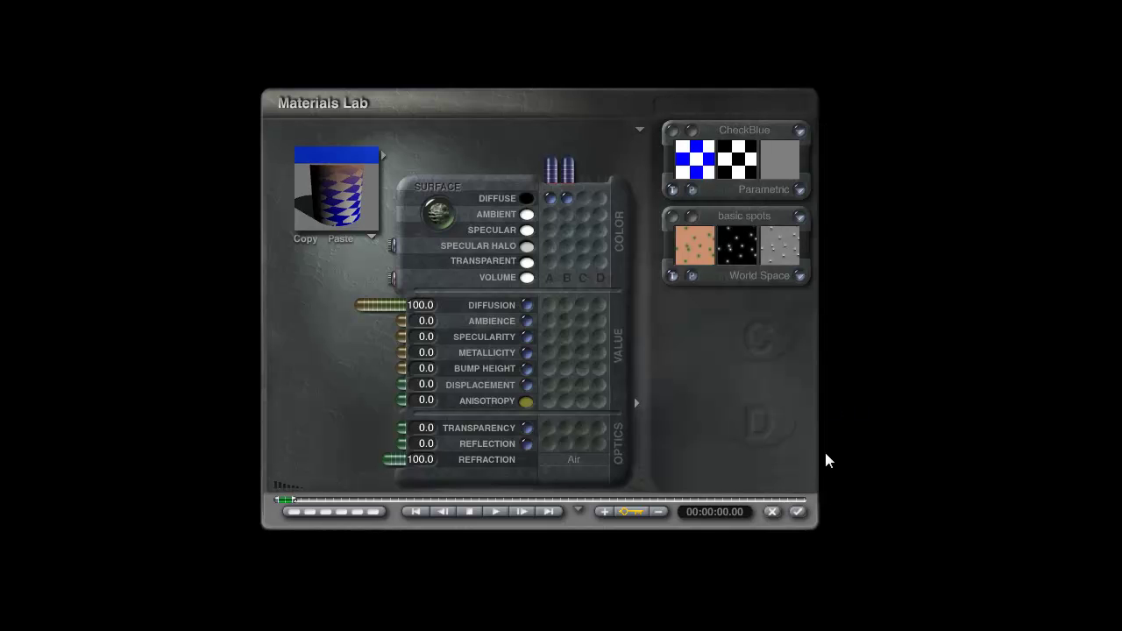
# - Rotate and re-render the material preview to show blue checks over spotted tan
pyautogui.click(672, 216)
pyautogui.click(349, 214)
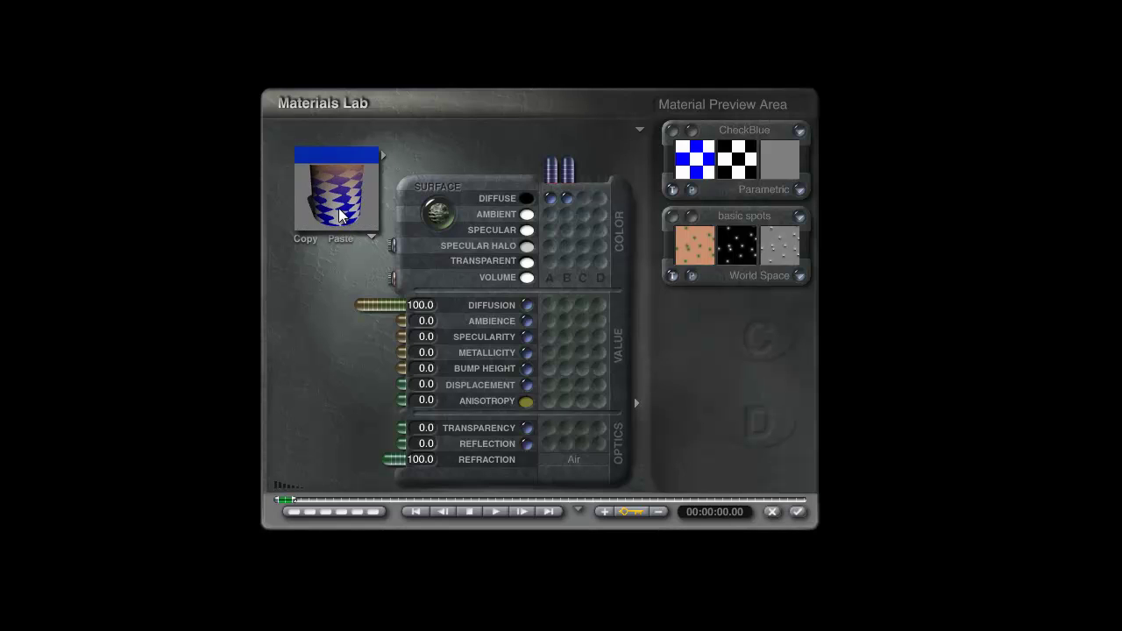
pyautogui.click(338, 203)
pyautogui.moveTo(328, 189); pyautogui.dragTo(334, 201)
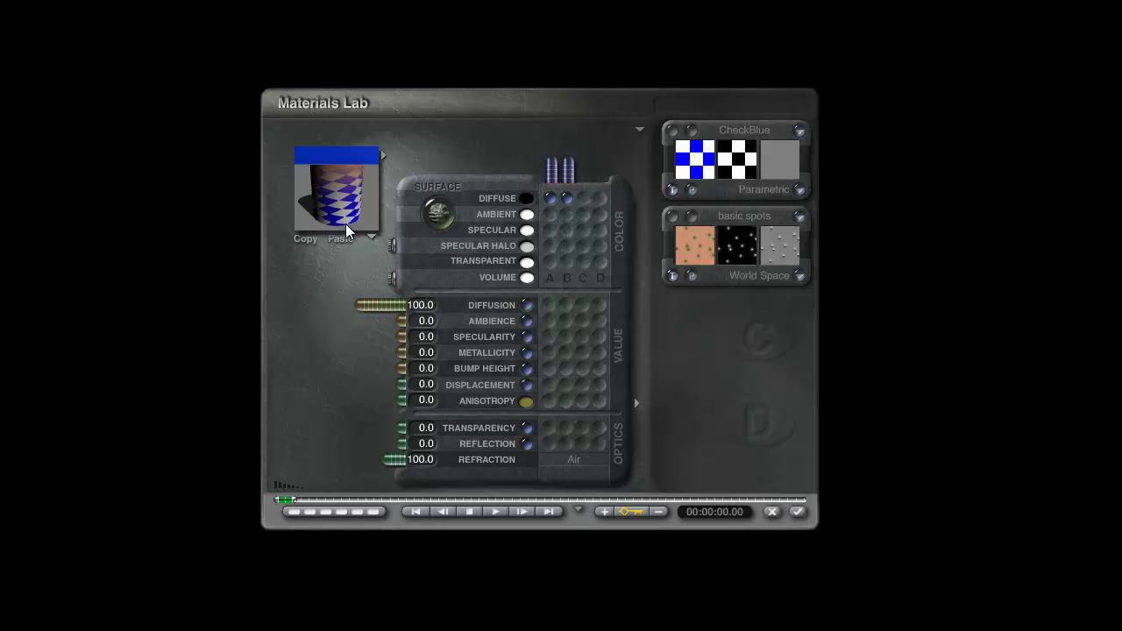
pyautogui.click(350, 214)
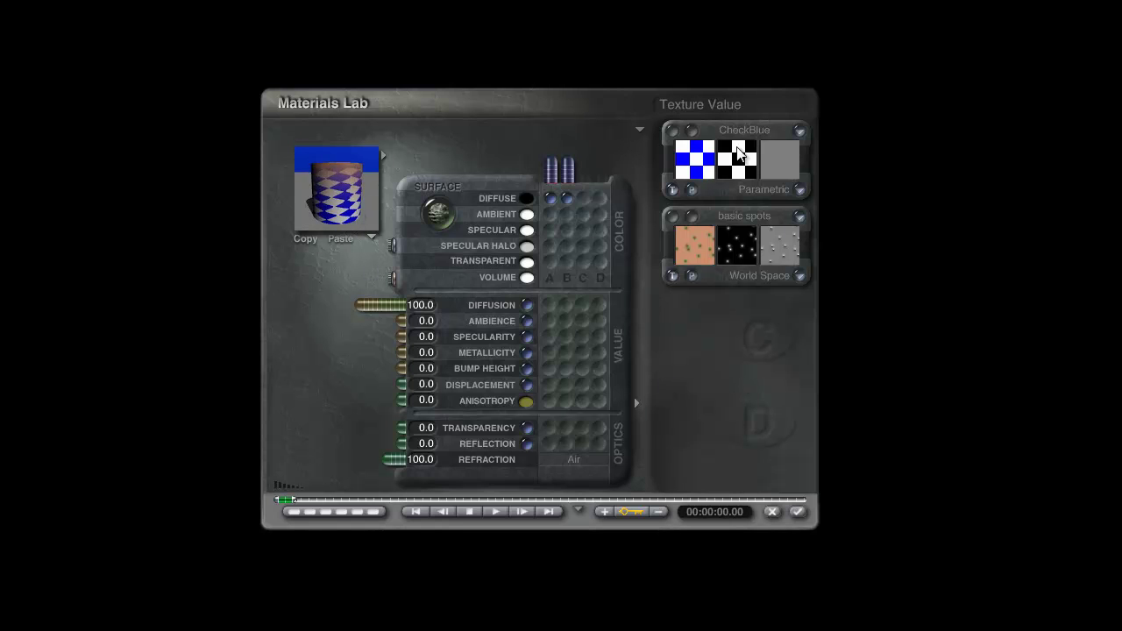
pyautogui.click(357, 209)
pyautogui.click(346, 213)
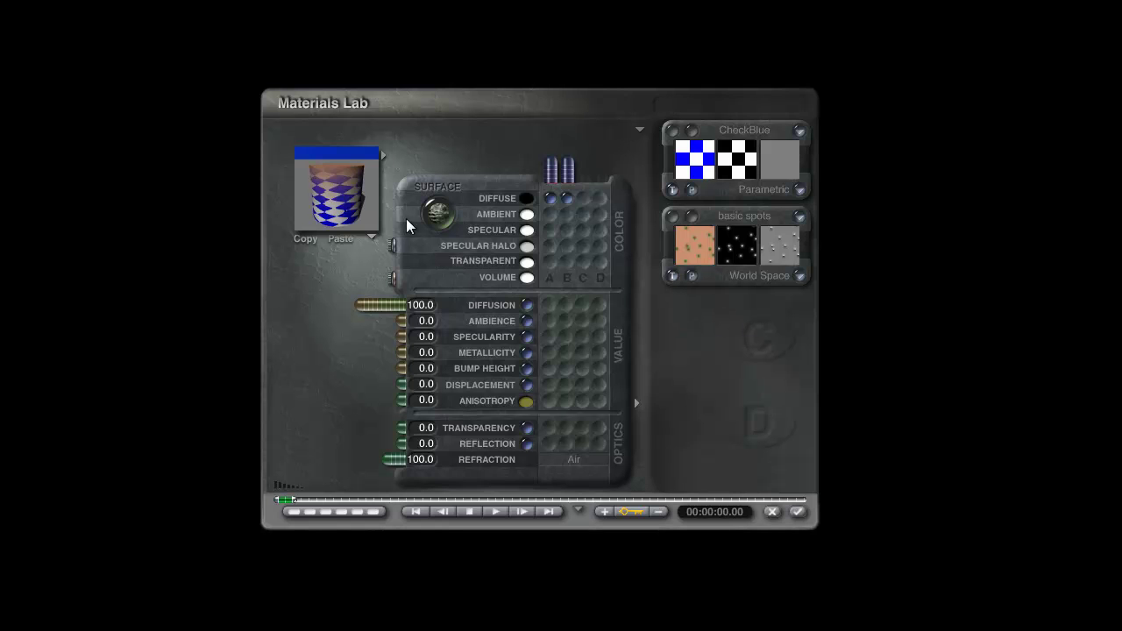
# - Review the transform settings of CheckBlue and of texture B
pyautogui.click(670, 131)
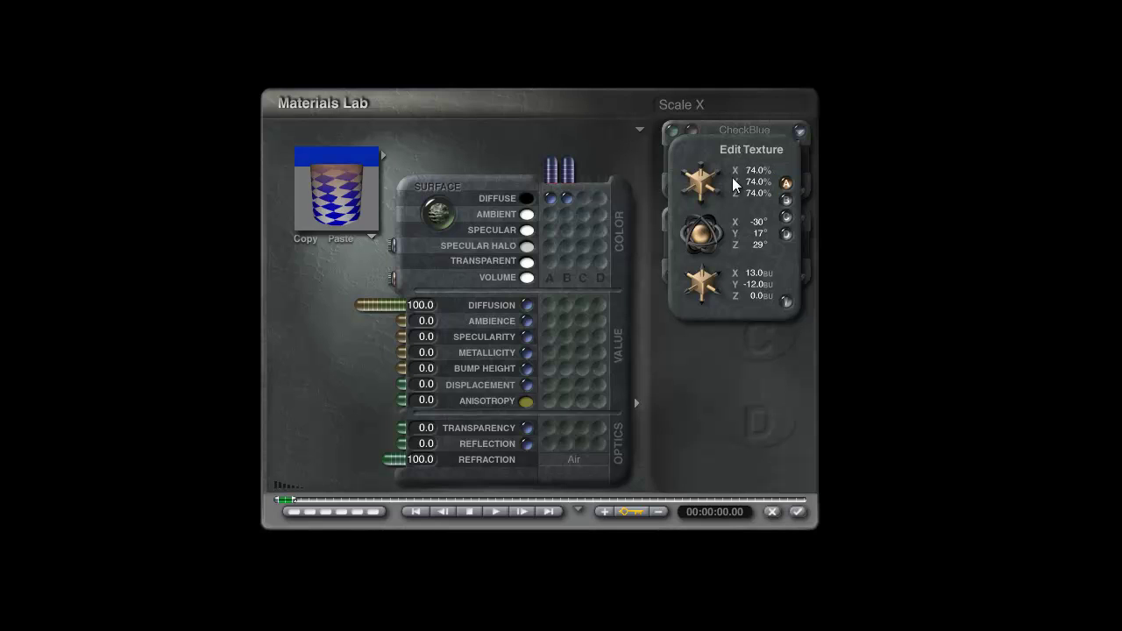
pyautogui.click(786, 303)
pyautogui.click(669, 222)
pyautogui.click(786, 304)
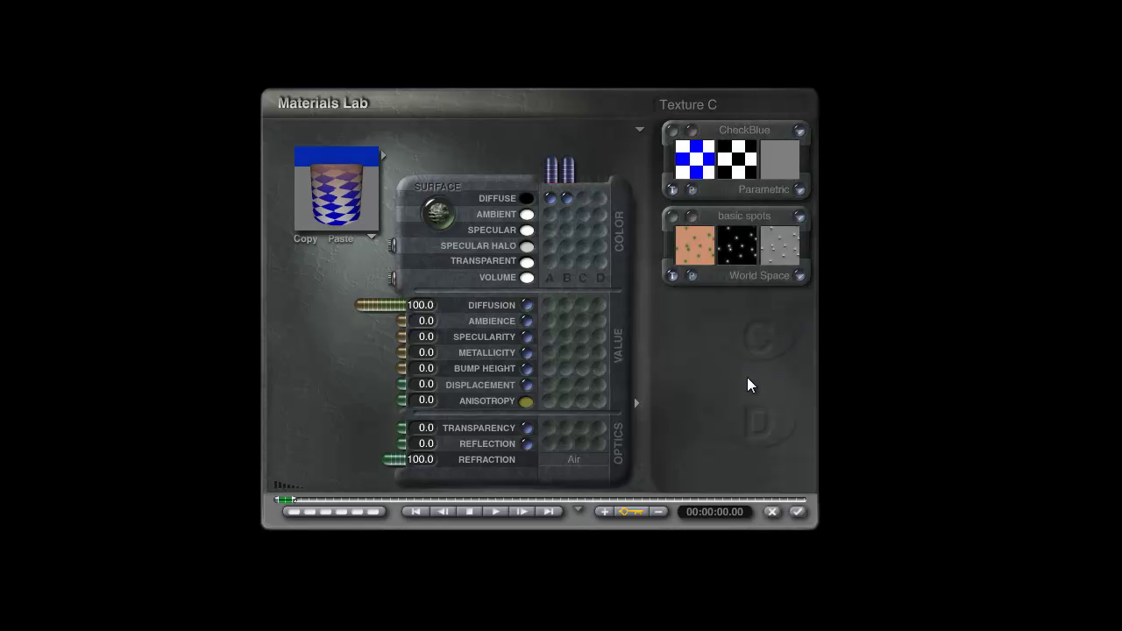
# - Save CheckBlue as a new preset in the Basic texture category
pyautogui.click(749, 129)
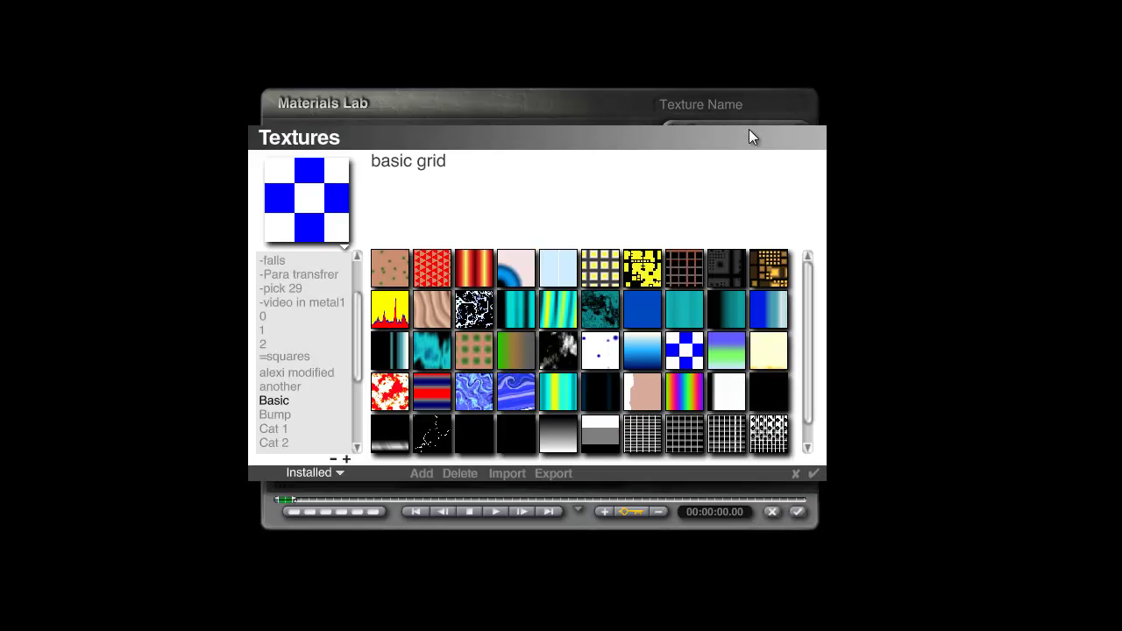
pyautogui.click(421, 473)
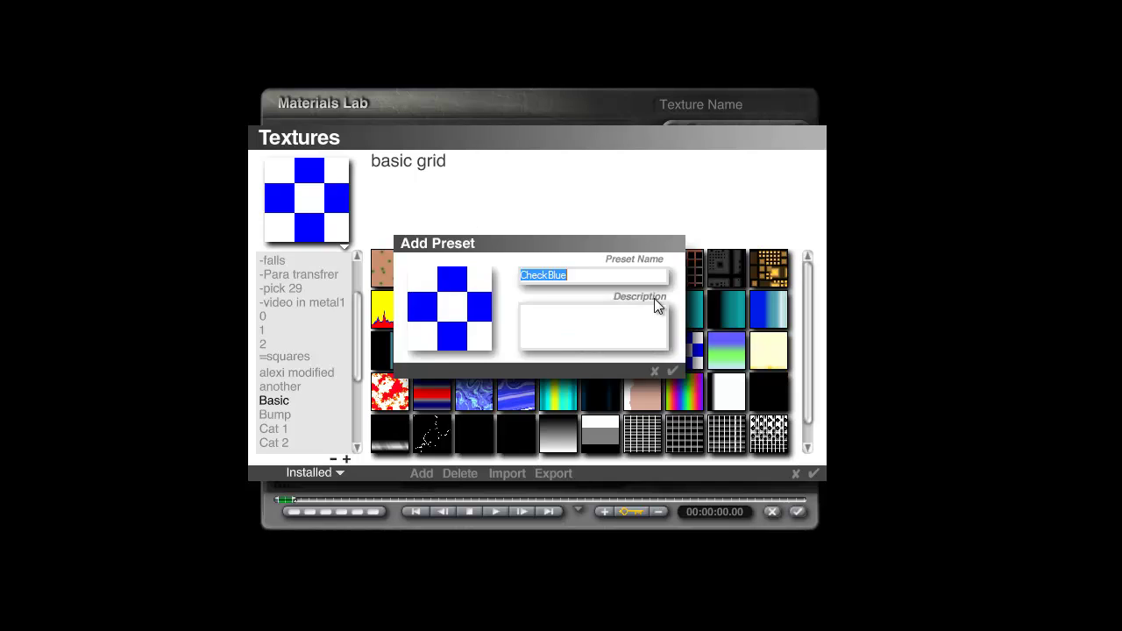
pyautogui.click(674, 370)
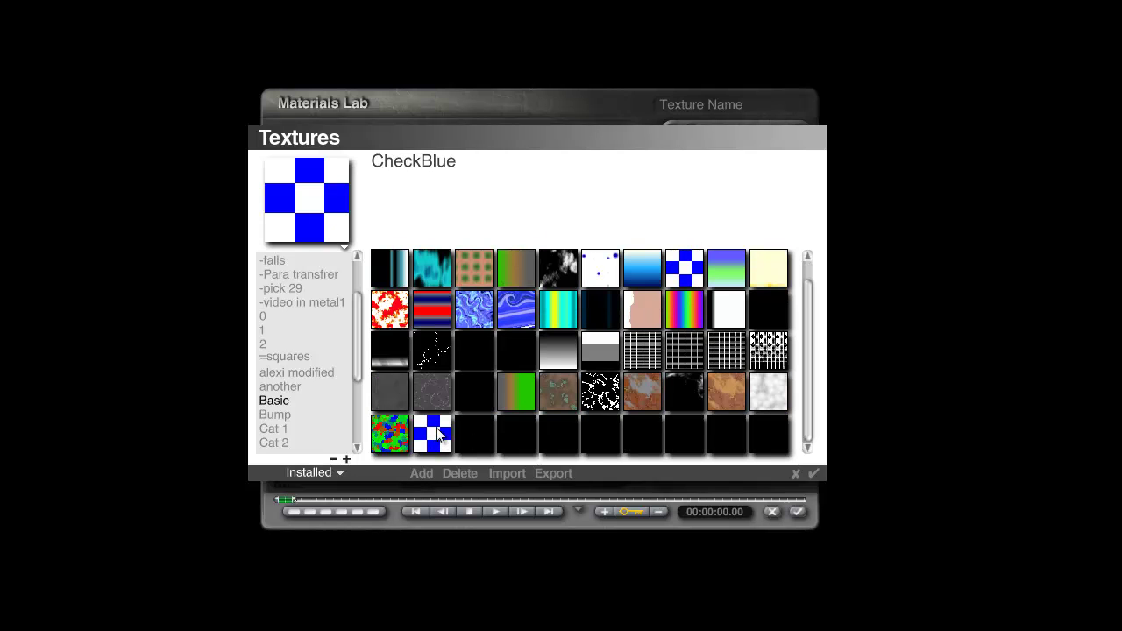
pyautogui.click(814, 473)
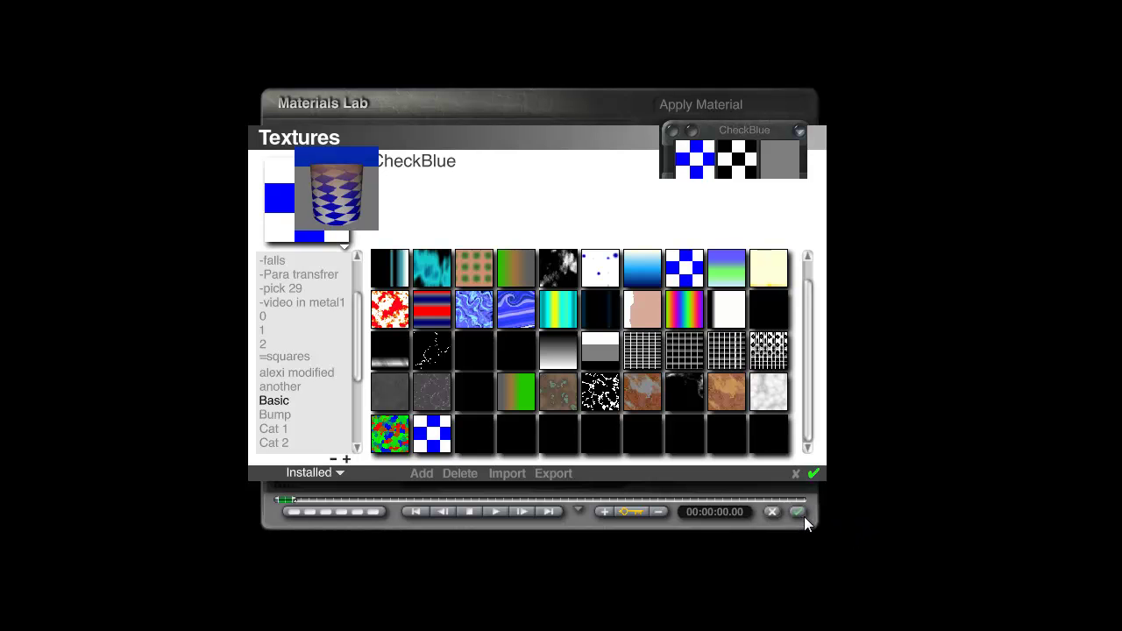
# - Reopen the cylinder's Materials Lab and save basic spots as a new Basic texture preset
pyautogui.click(798, 512)
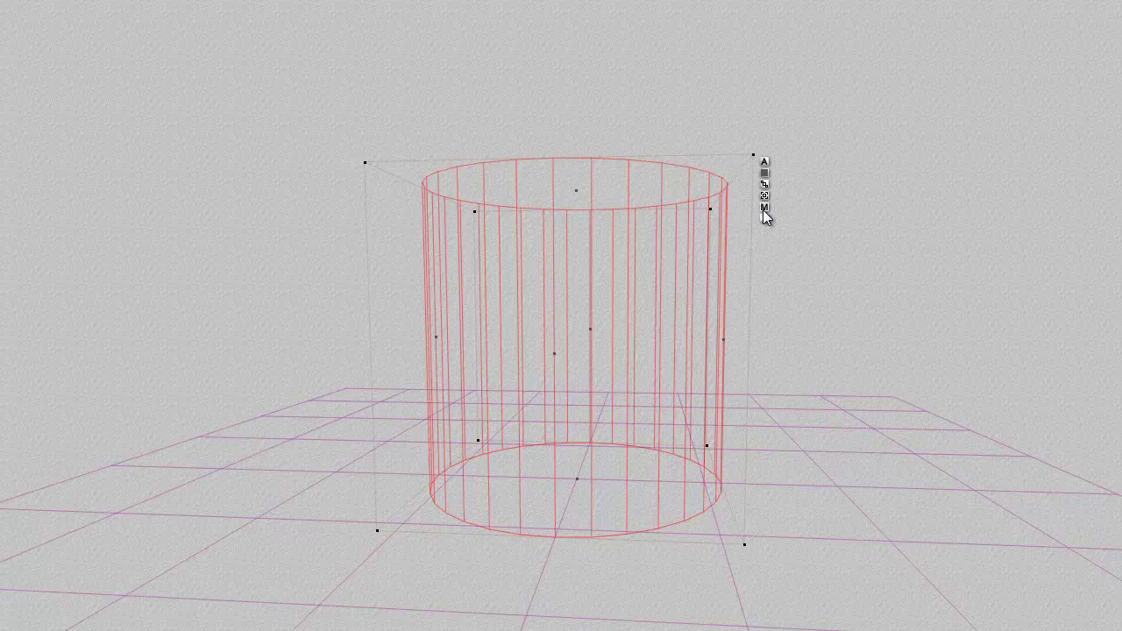
pyautogui.click(752, 202)
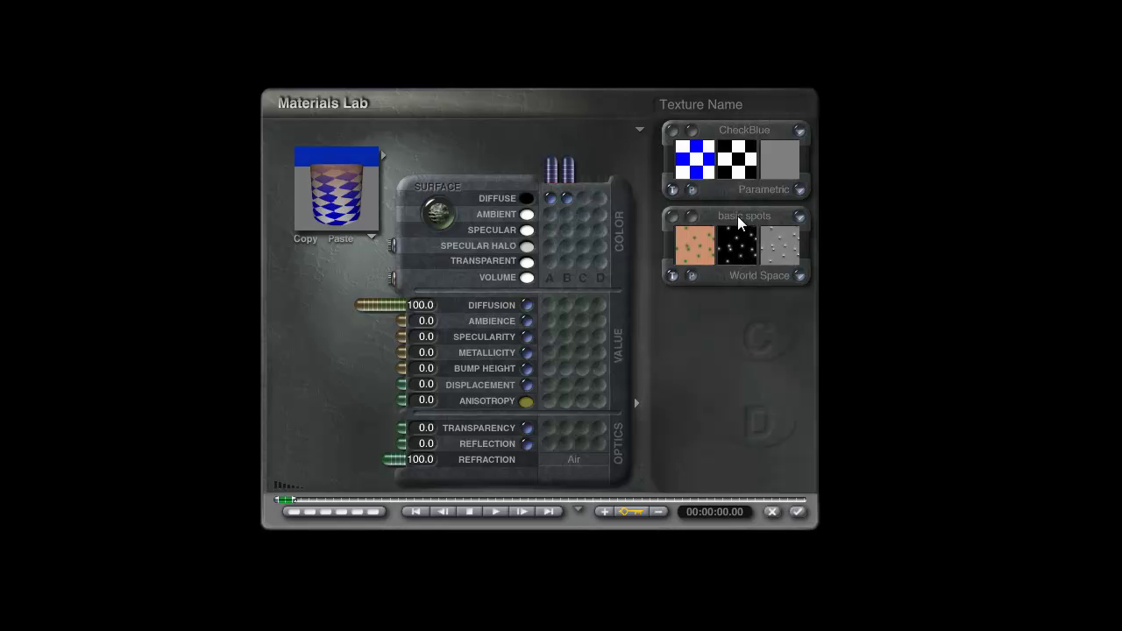
pyautogui.click(737, 216)
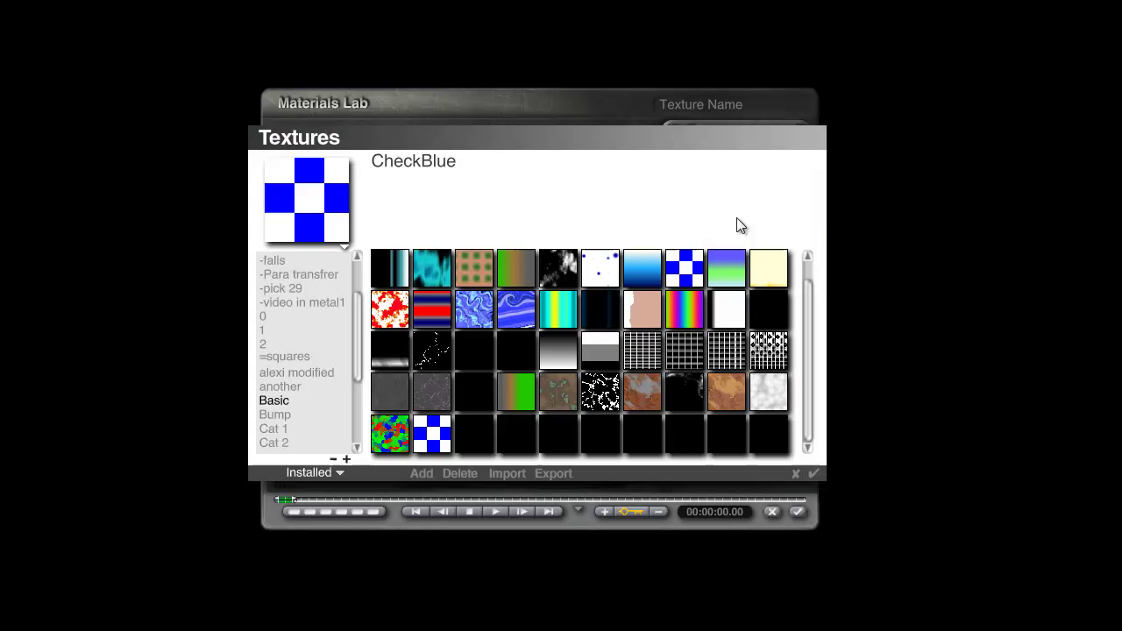
pyautogui.click(421, 474)
pyautogui.press('Return')
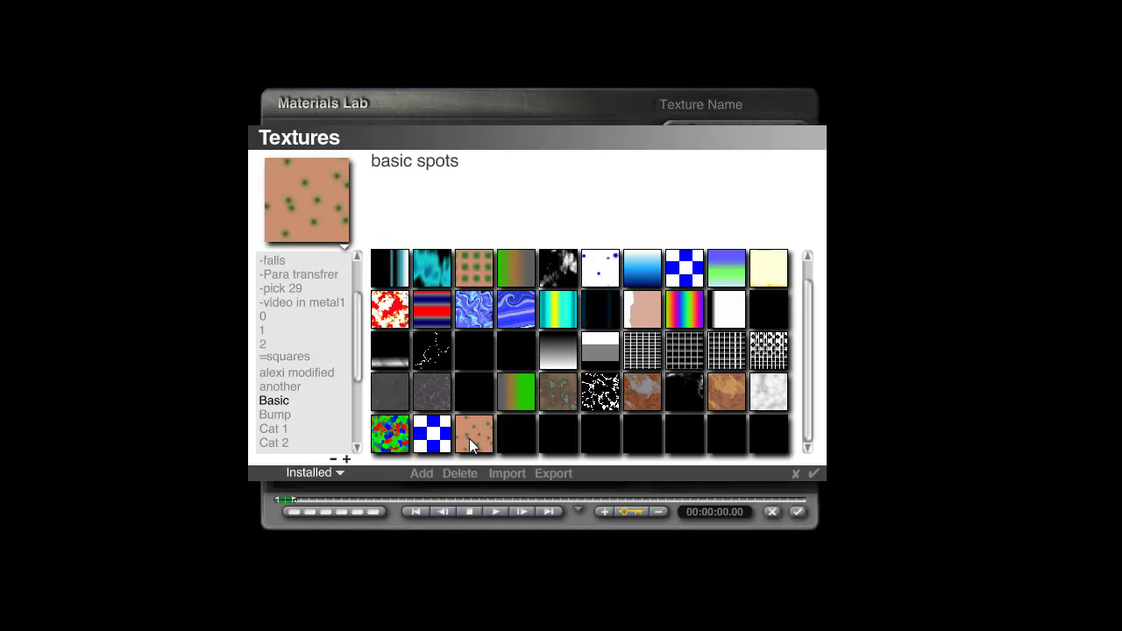
pyautogui.click(814, 470)
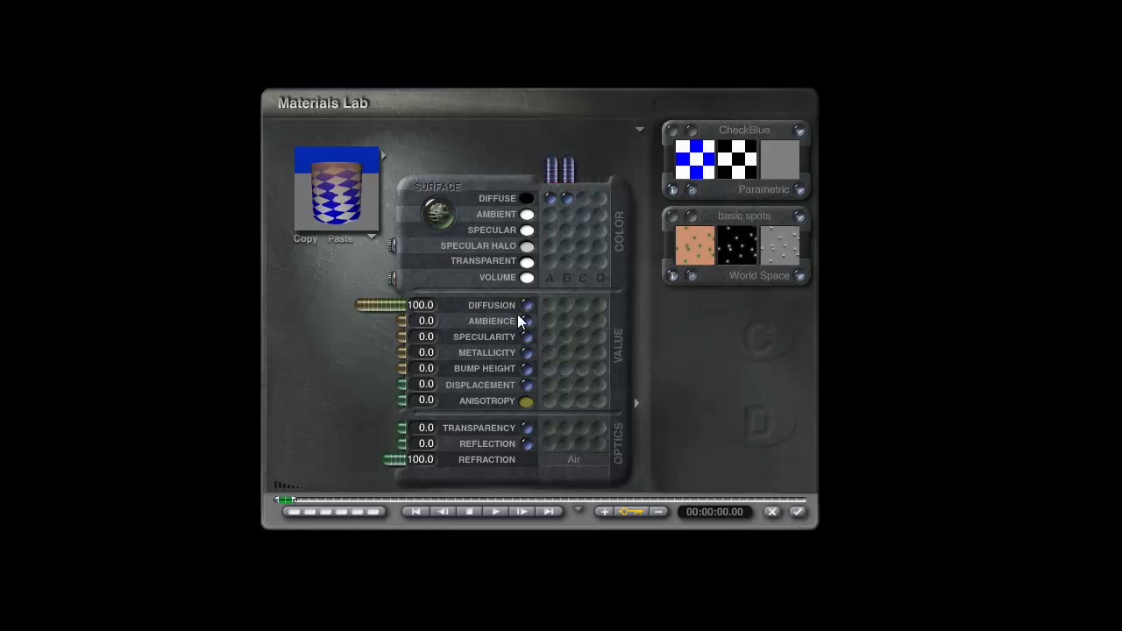
# - Load basic spots into the first texture slot and CheckBlue into the second
pyautogui.click(743, 132)
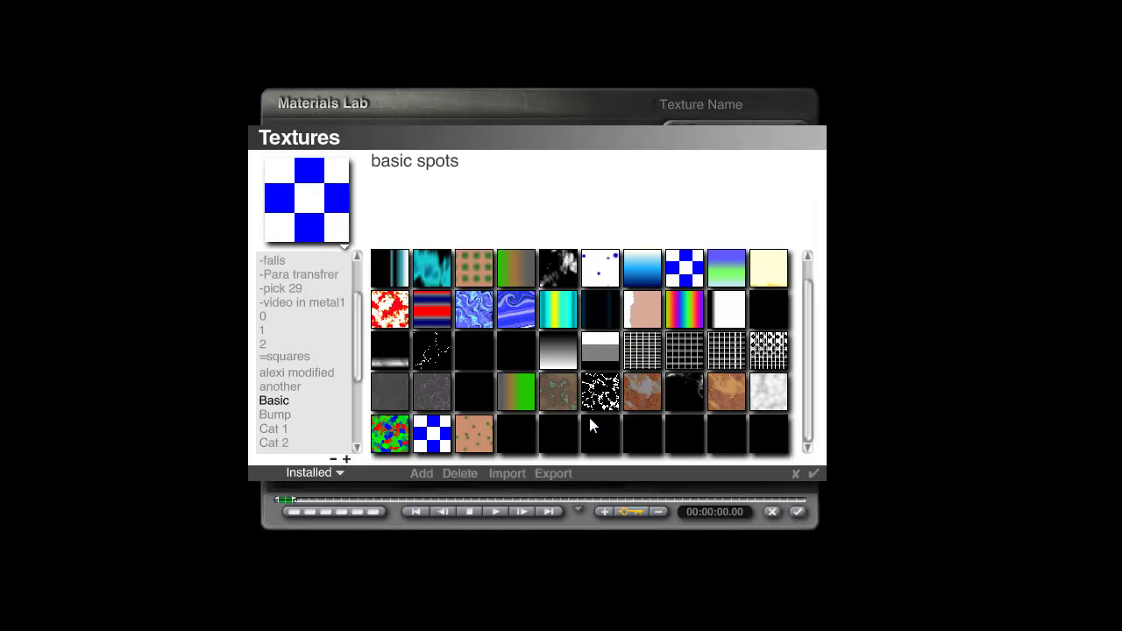
pyautogui.click(480, 427)
pyautogui.click(807, 472)
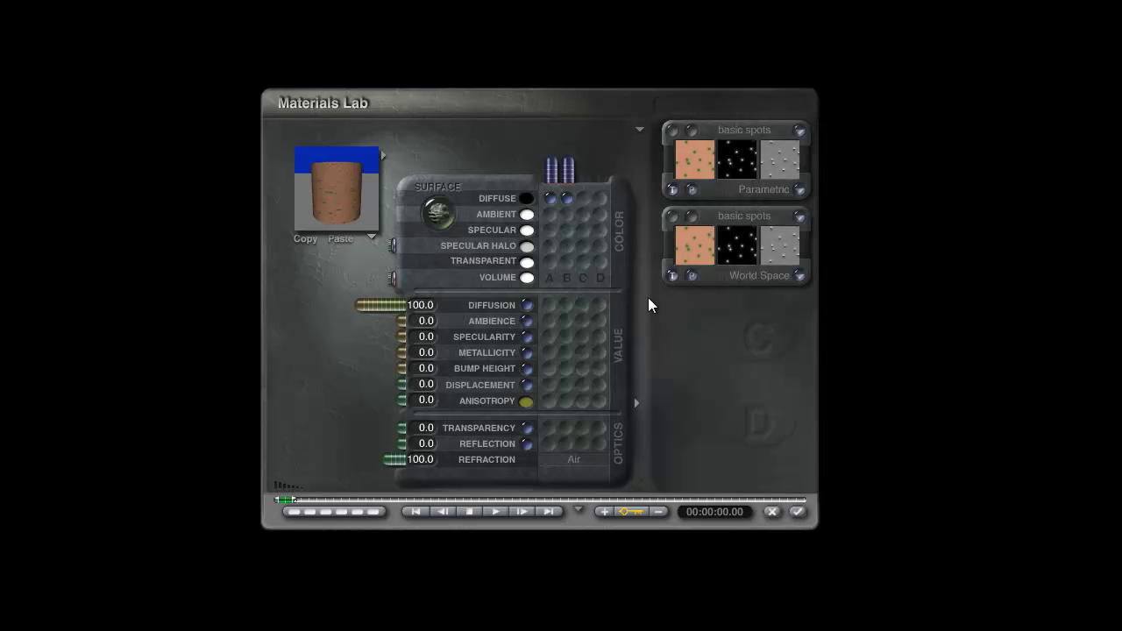
pyautogui.click(741, 216)
pyautogui.click(433, 430)
pyautogui.click(816, 480)
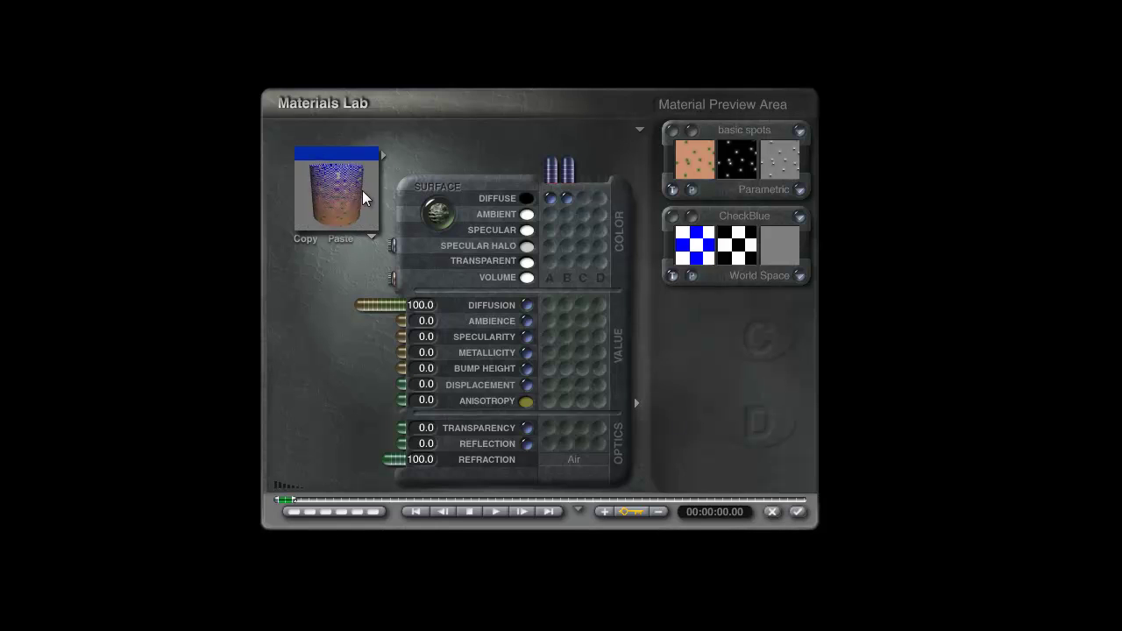
# - Check both textures' transform settings, re-render the preview, and return to the scene
pyautogui.moveTo(340, 209); pyautogui.dragTo(345, 213)
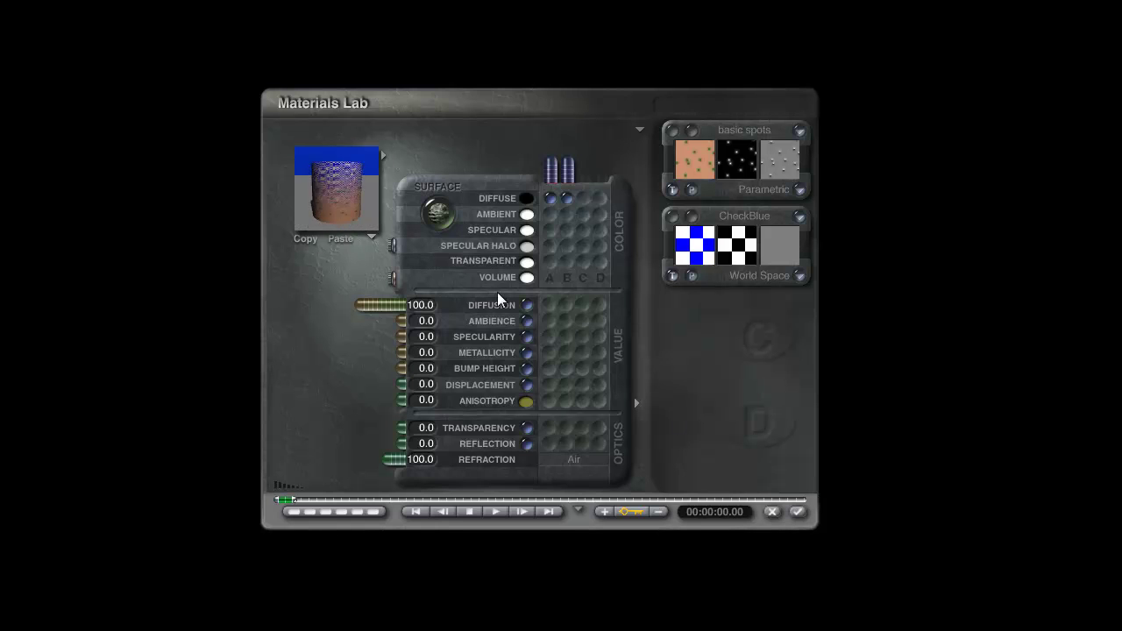
pyautogui.moveTo(670, 217); pyautogui.dragTo(791, 294)
pyautogui.moveTo(671, 133); pyautogui.dragTo(788, 298)
pyautogui.click(340, 199)
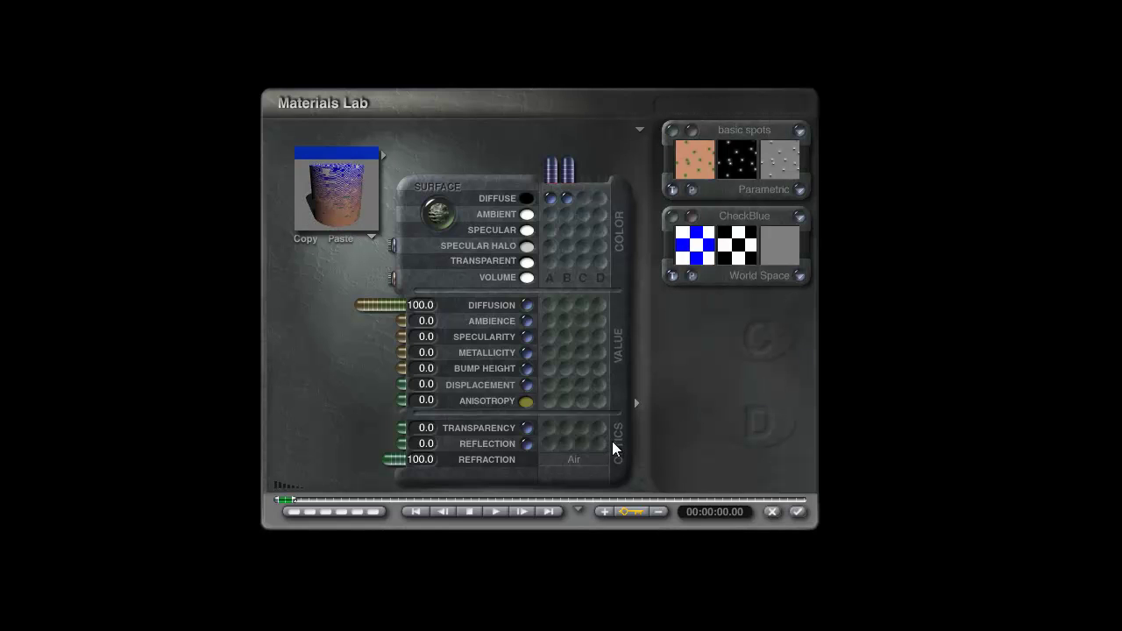
pyautogui.click(770, 512)
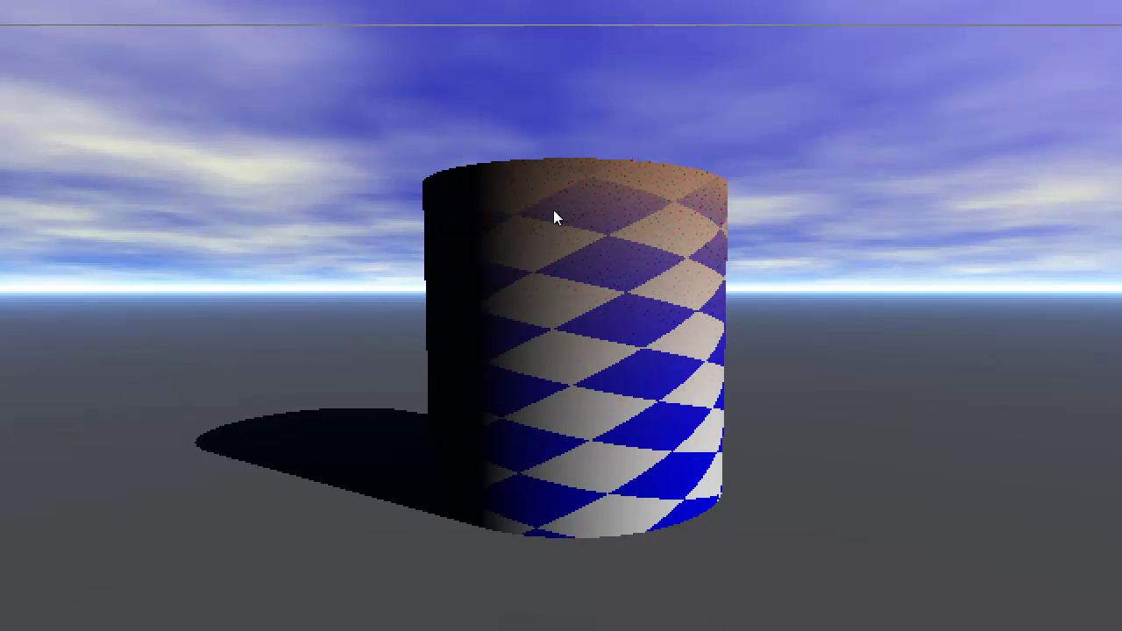
# - Return from the blue checker render to wireframe and open the cylinder's material in the Materials Lab
pyautogui.click(806, 371)
pyautogui.click(764, 206)
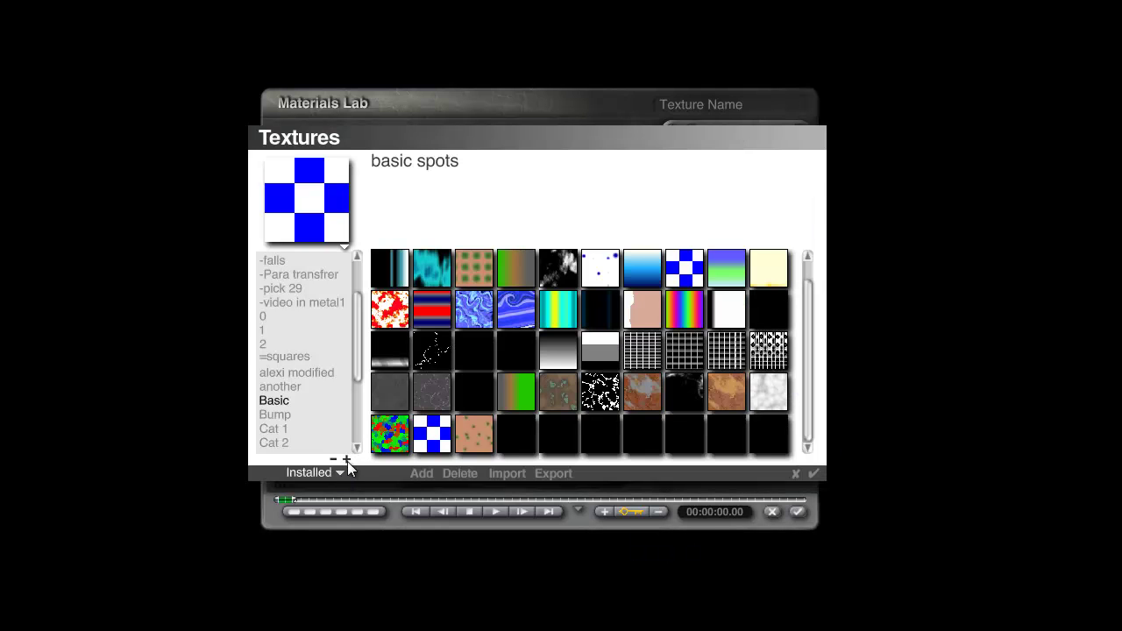
# - Add a new texture category named 'new cat'
pyautogui.click(346, 460)
pyautogui.write('new cat')
pyautogui.press('Return')
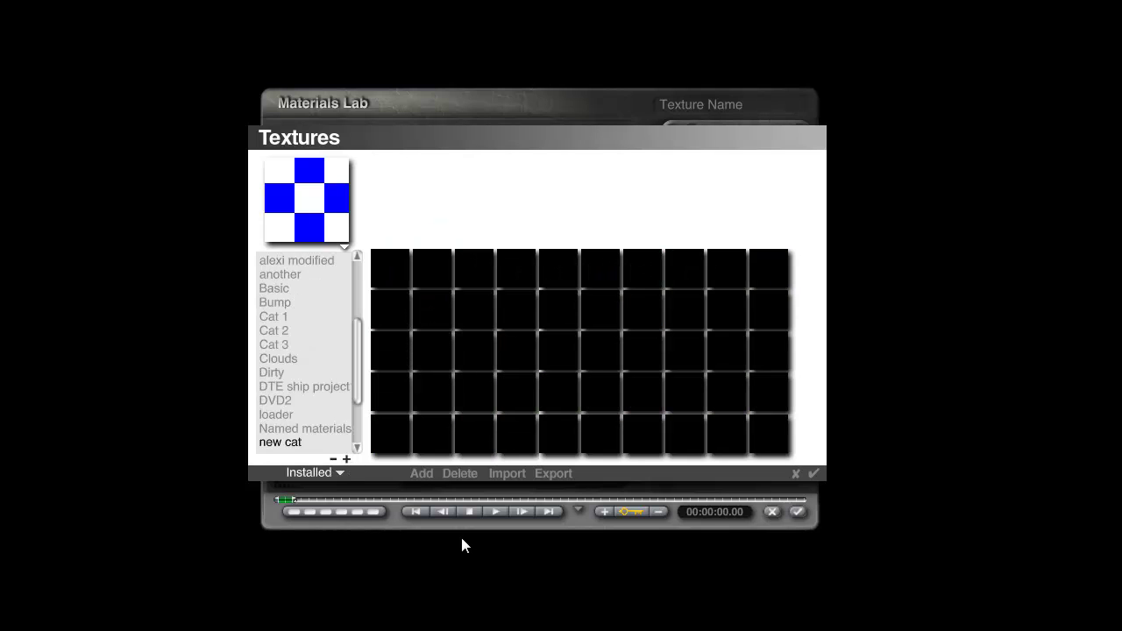
# - Save the CheckBlue texture as a preset in new cat and confirm it is listed
pyautogui.click(423, 477)
pyautogui.click(676, 373)
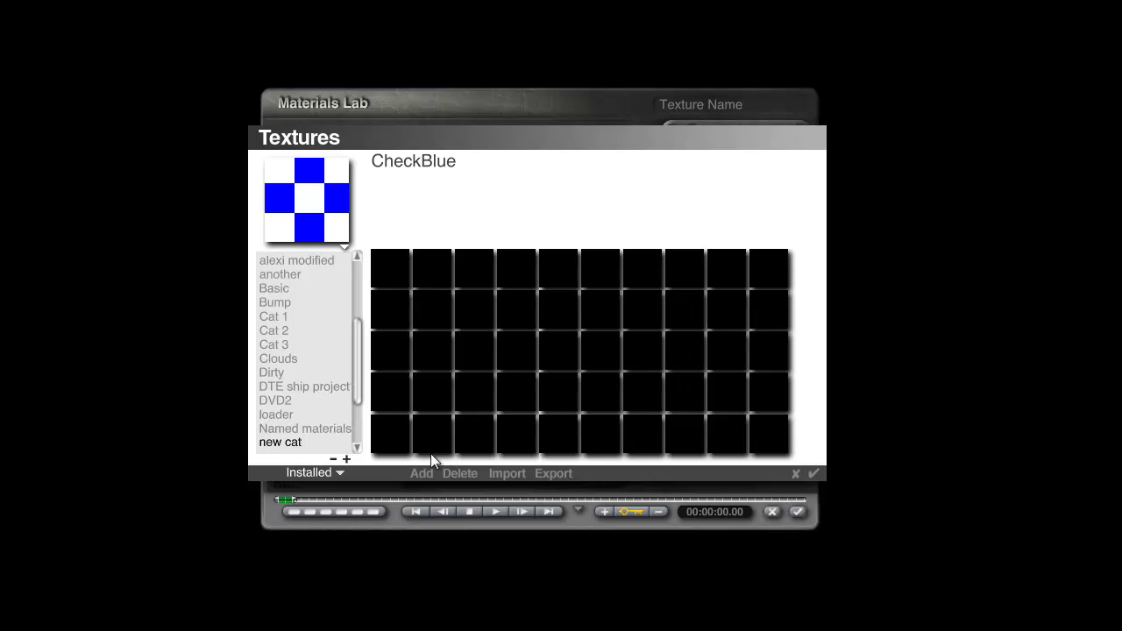
pyautogui.click(813, 473)
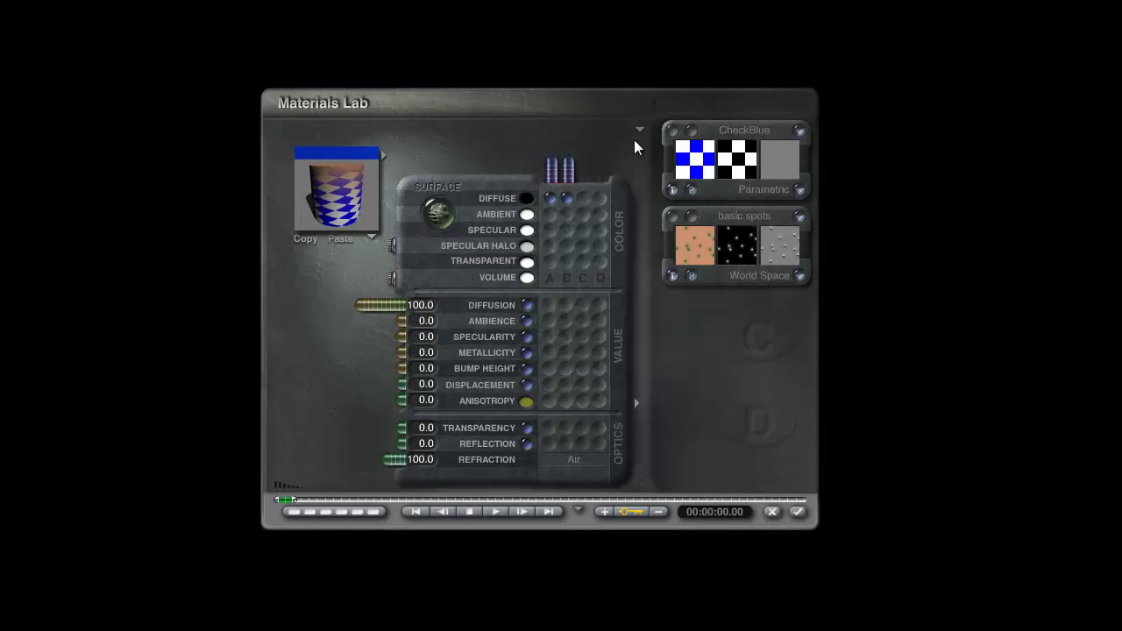
pyautogui.click(738, 143)
pyautogui.click(285, 449)
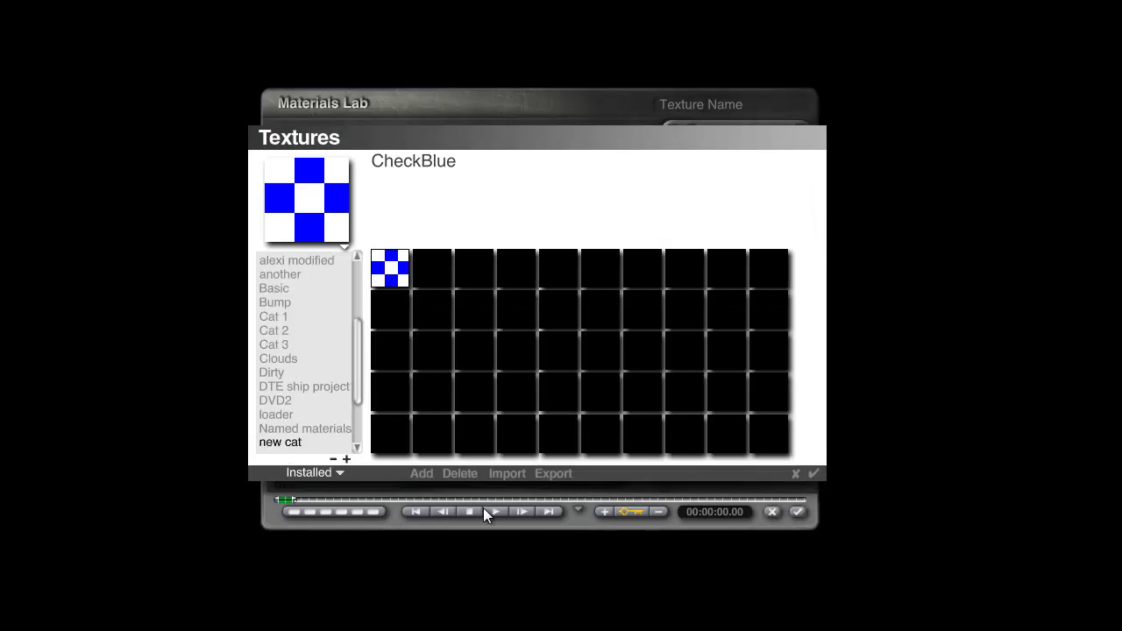
# - Add another texture category named 'new cat2'
pyautogui.click(347, 460)
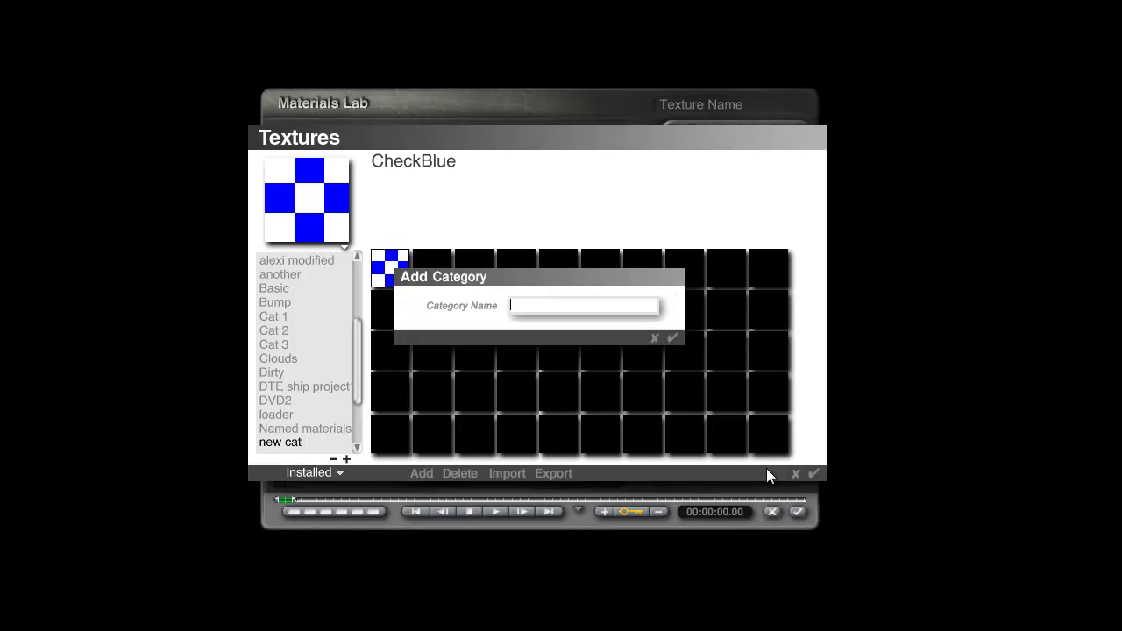
pyautogui.write('new cat2')
pyautogui.press('Return')
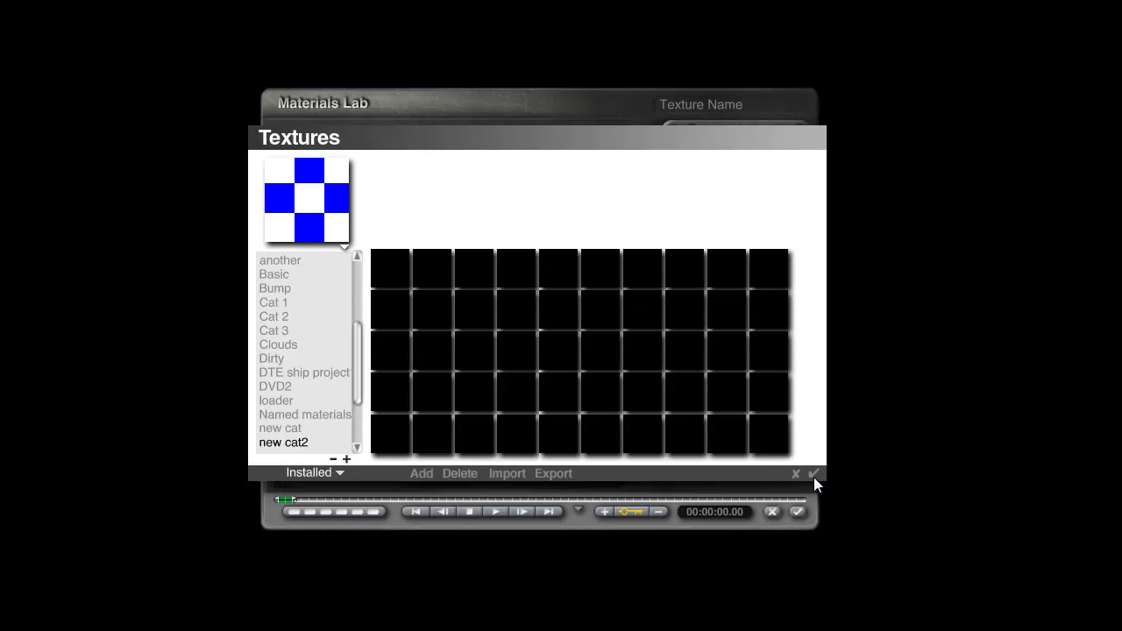
pyautogui.click(813, 473)
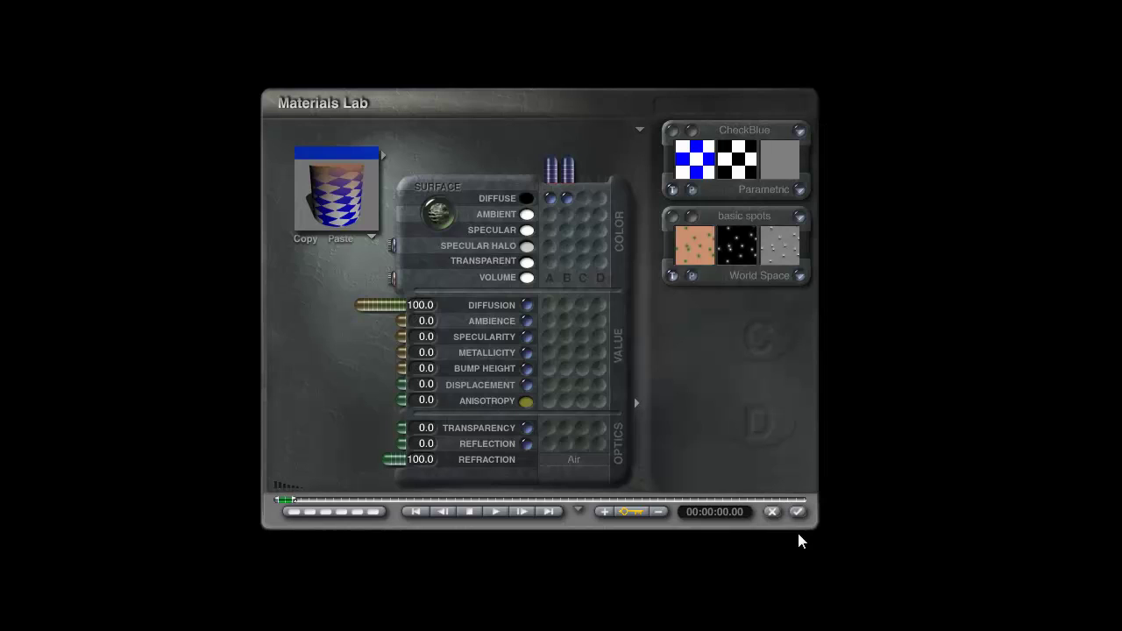
# - Save basic spots as a preset in new cat2, apply the material and reopen it
pyautogui.click(741, 216)
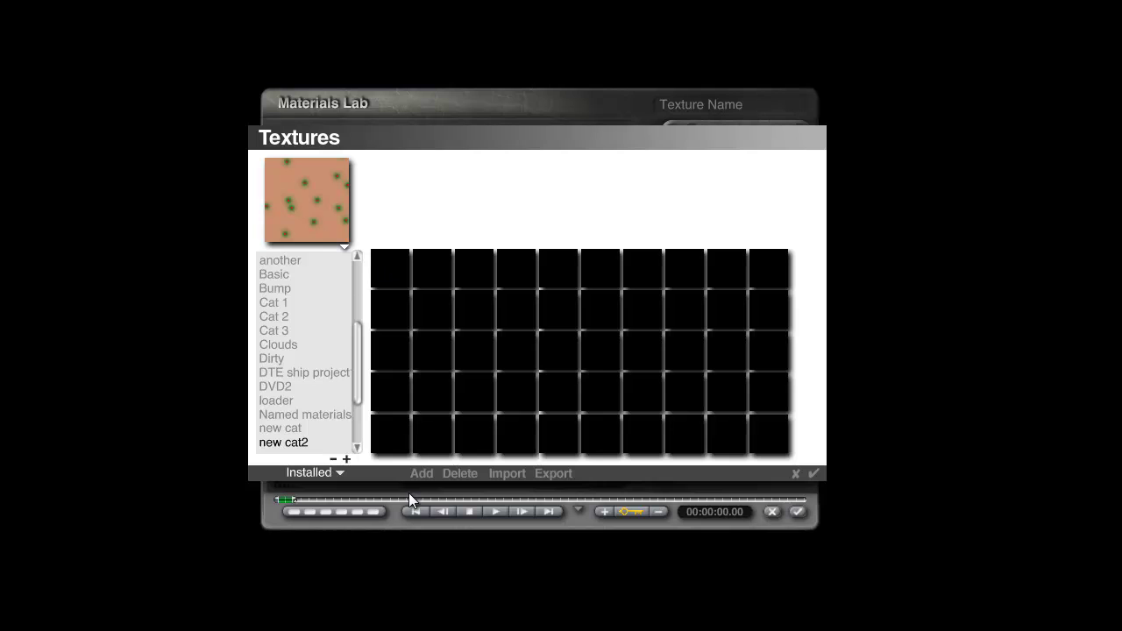
pyautogui.click(422, 474)
pyautogui.click(672, 371)
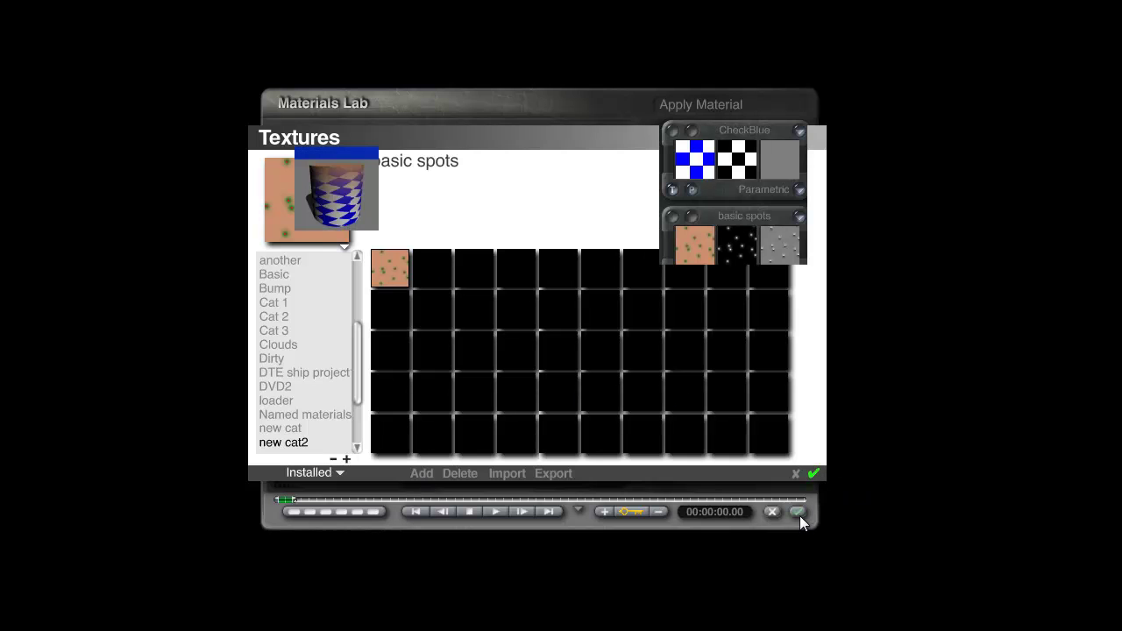
pyautogui.click(791, 512)
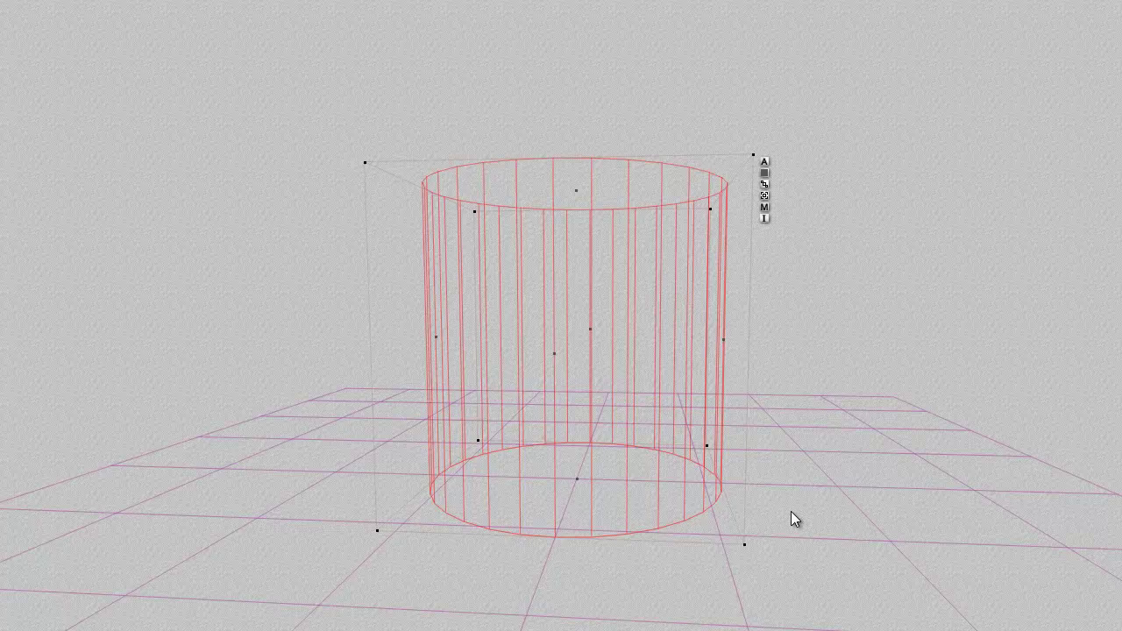
pyautogui.click(766, 207)
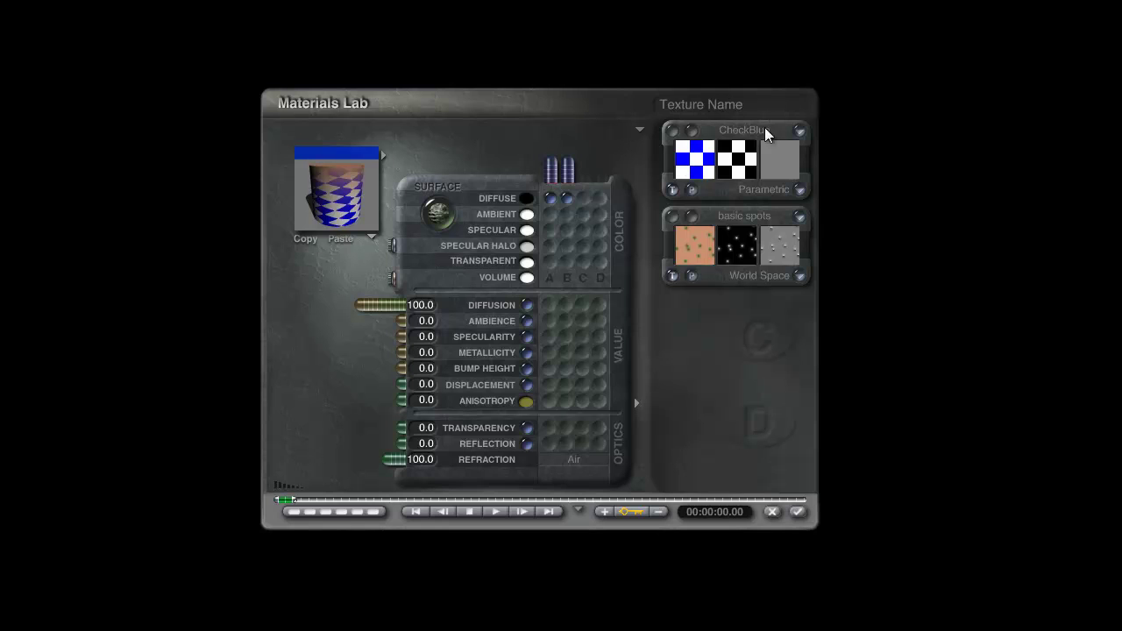
# - Clear the textures from the Diffuse colour so the preview turns plain grey, then browse the Textures library
pyautogui.click(530, 200)
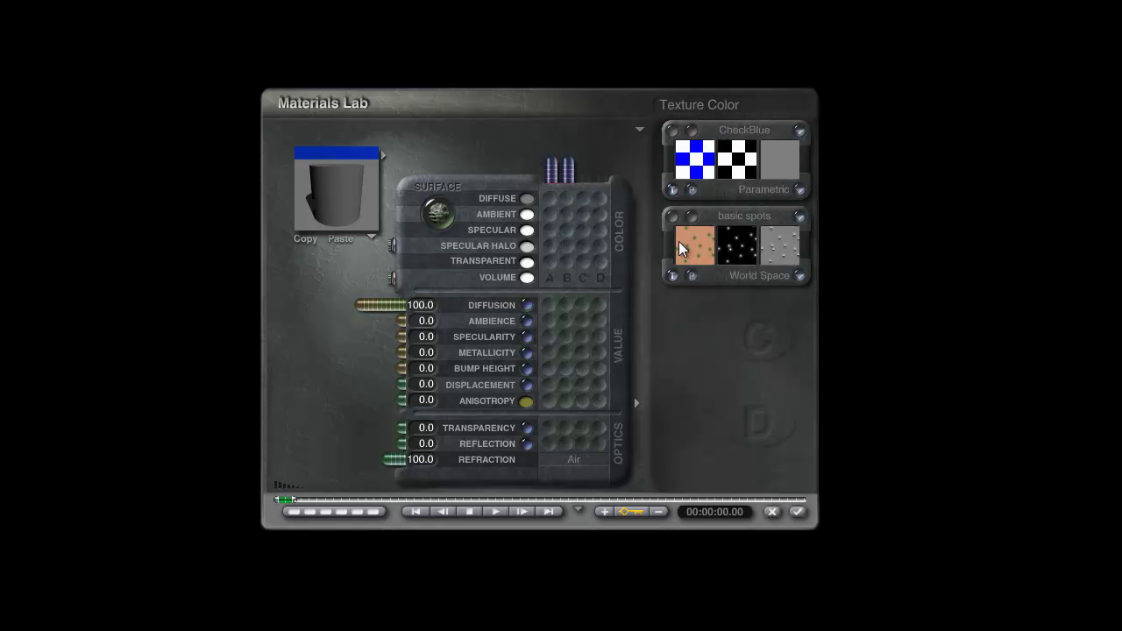
pyautogui.click(745, 131)
# - Load the CheckBlue preset from the new cat category
pyautogui.click(290, 427)
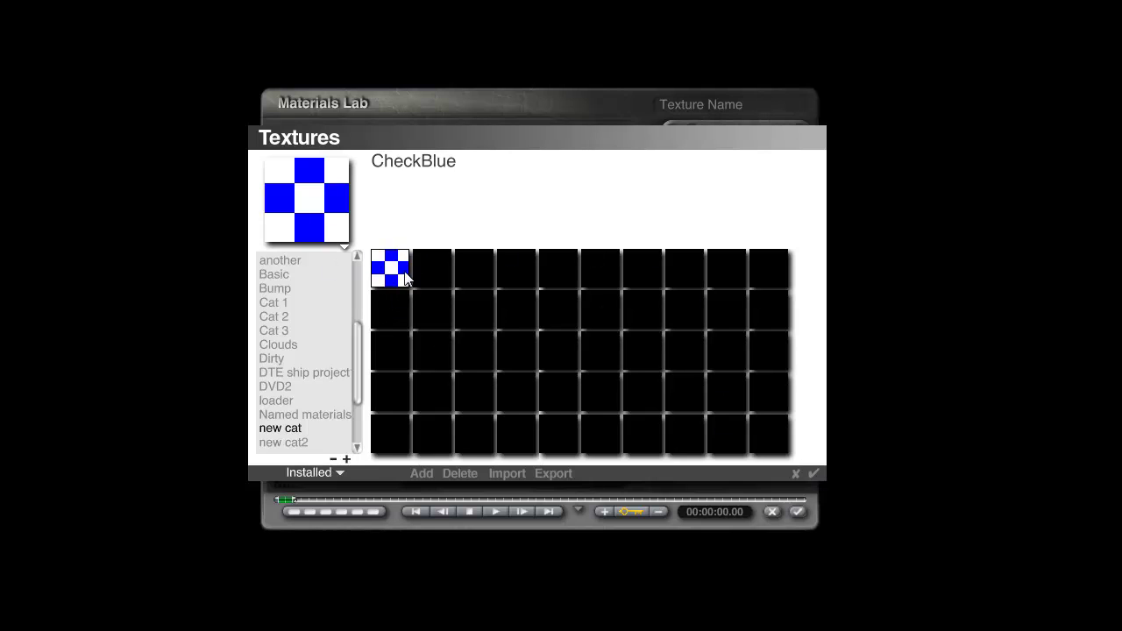
pyautogui.click(814, 474)
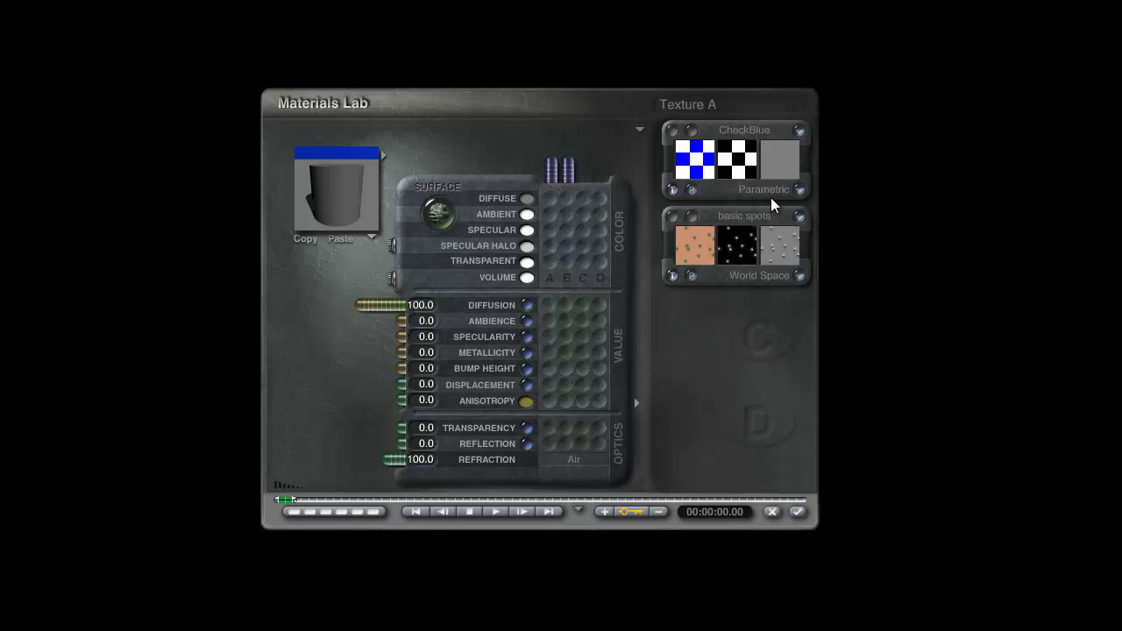
pyautogui.click(668, 131)
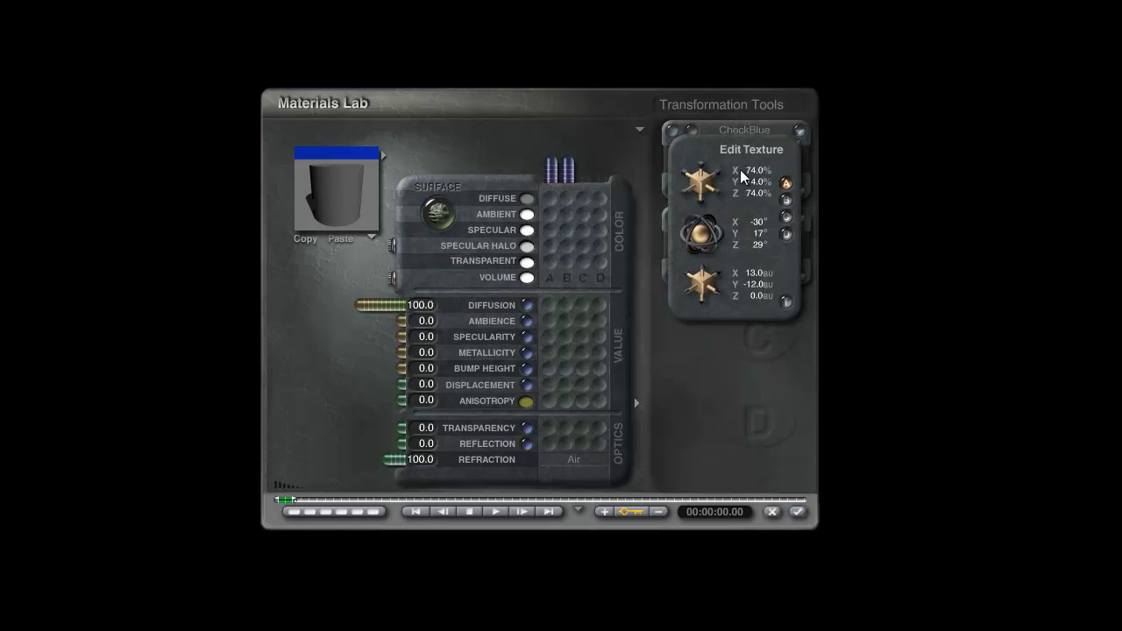
pyautogui.click(786, 310)
# - Apply and reopen the material, then drive the Diffuse colour from texture B
pyautogui.click(797, 513)
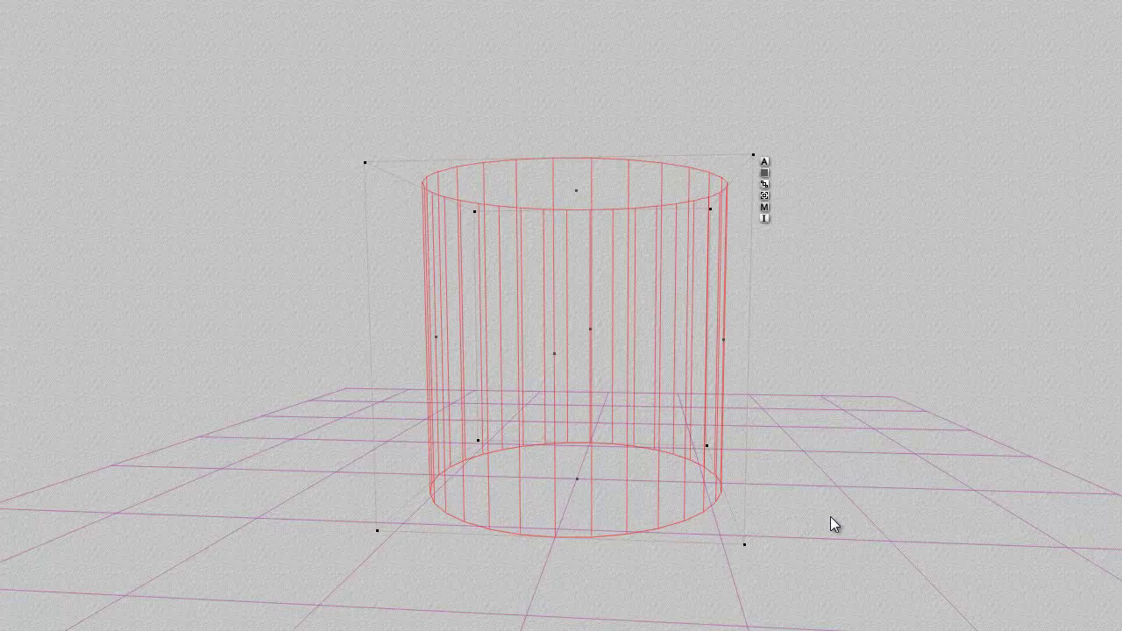
pyautogui.click(763, 211)
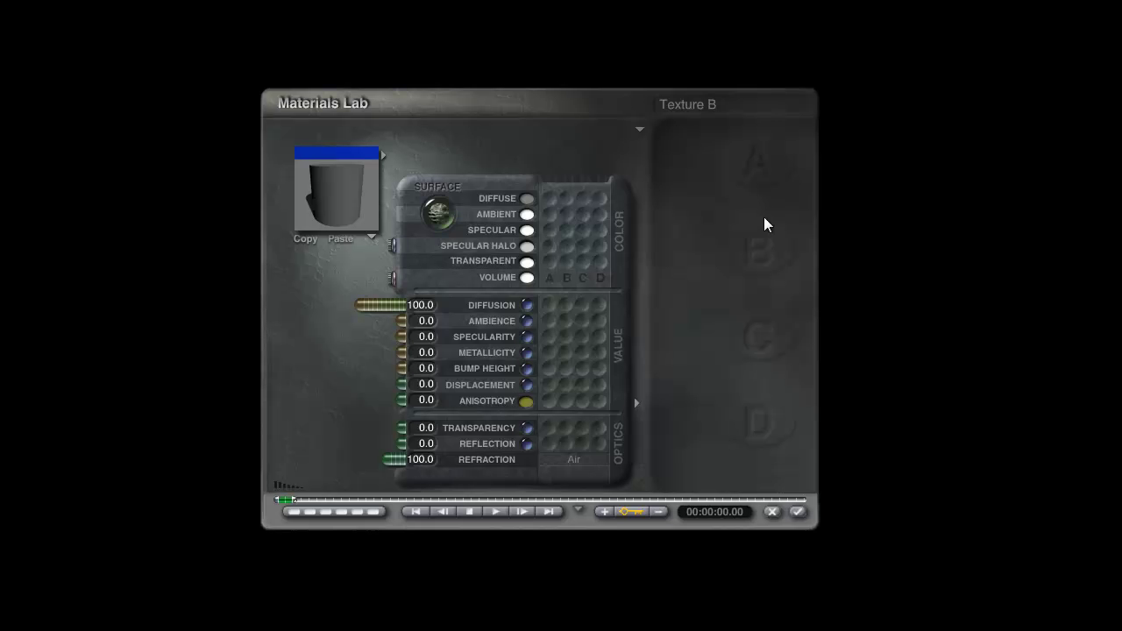
pyautogui.click(566, 200)
pyautogui.click(672, 227)
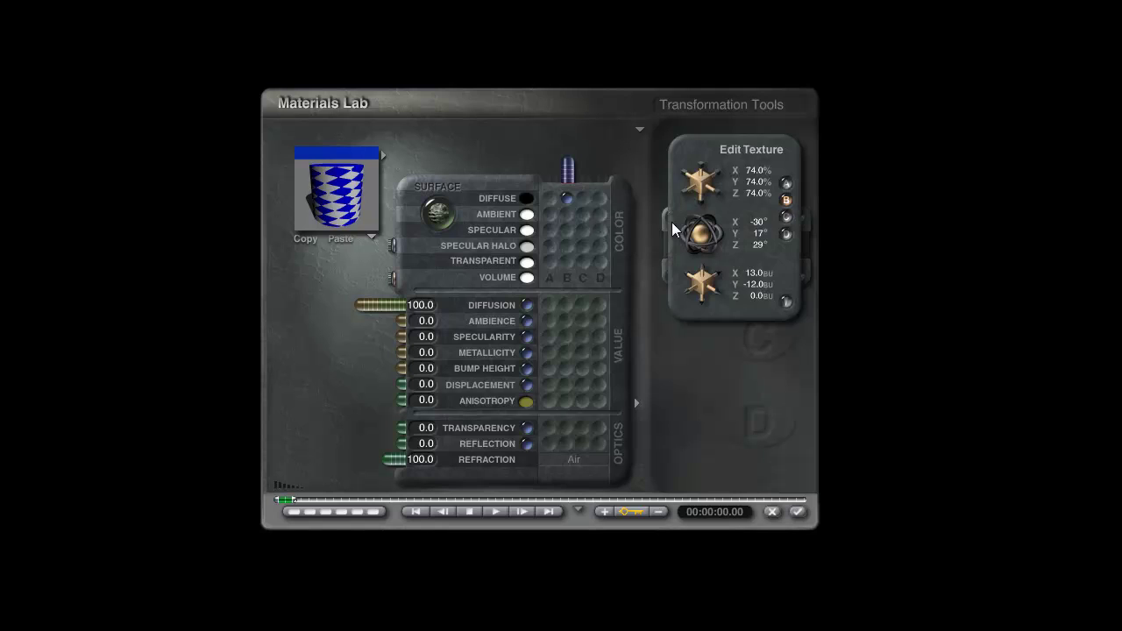
# - Load basic spots from new cat2 and blend texture A into the Diffuse colour
pyautogui.click(786, 302)
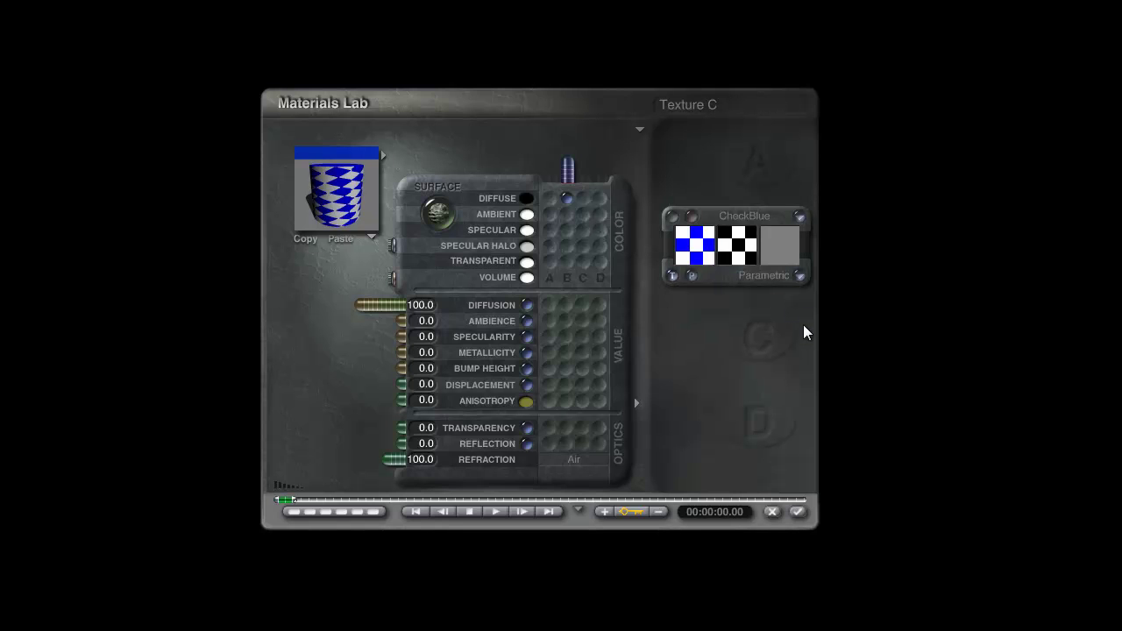
pyautogui.click(740, 215)
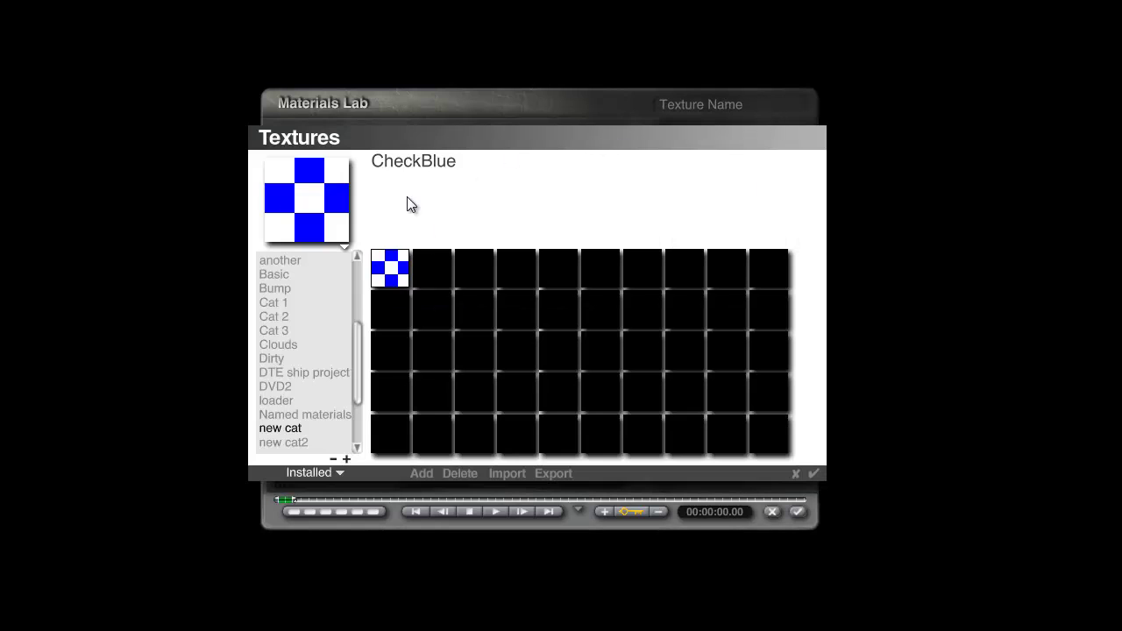
pyautogui.click(284, 446)
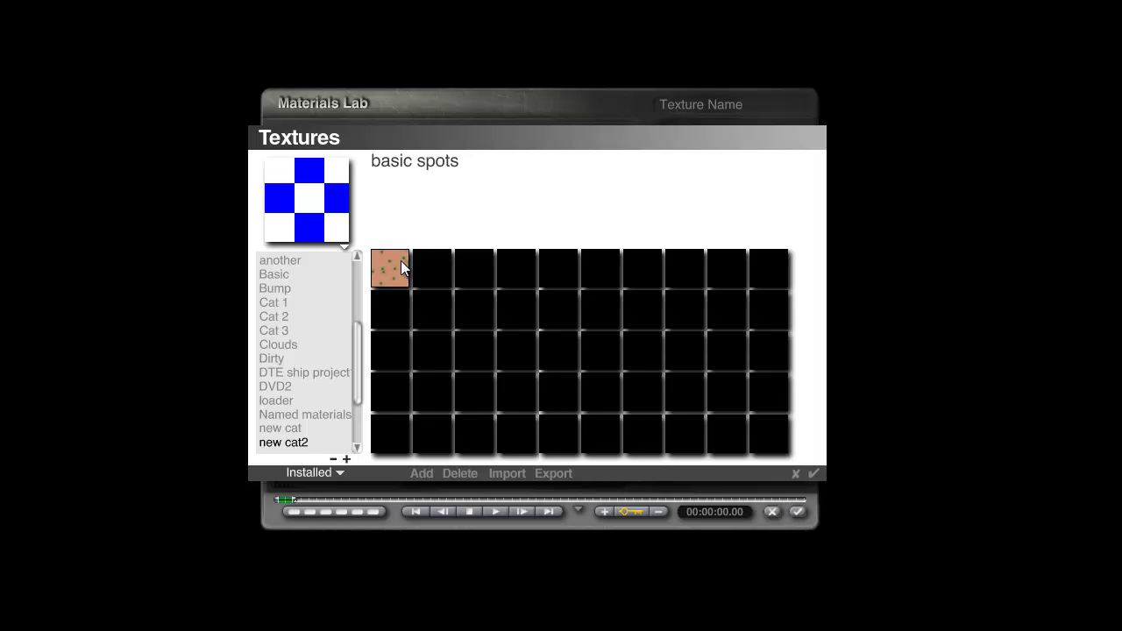
pyautogui.click(814, 473)
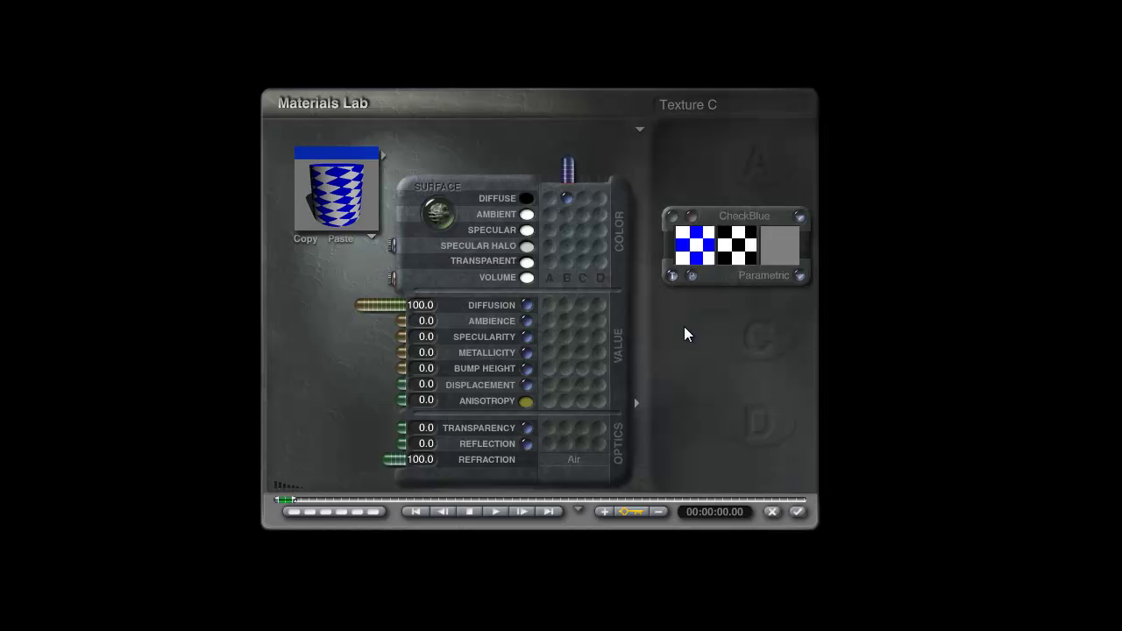
pyautogui.click(567, 202)
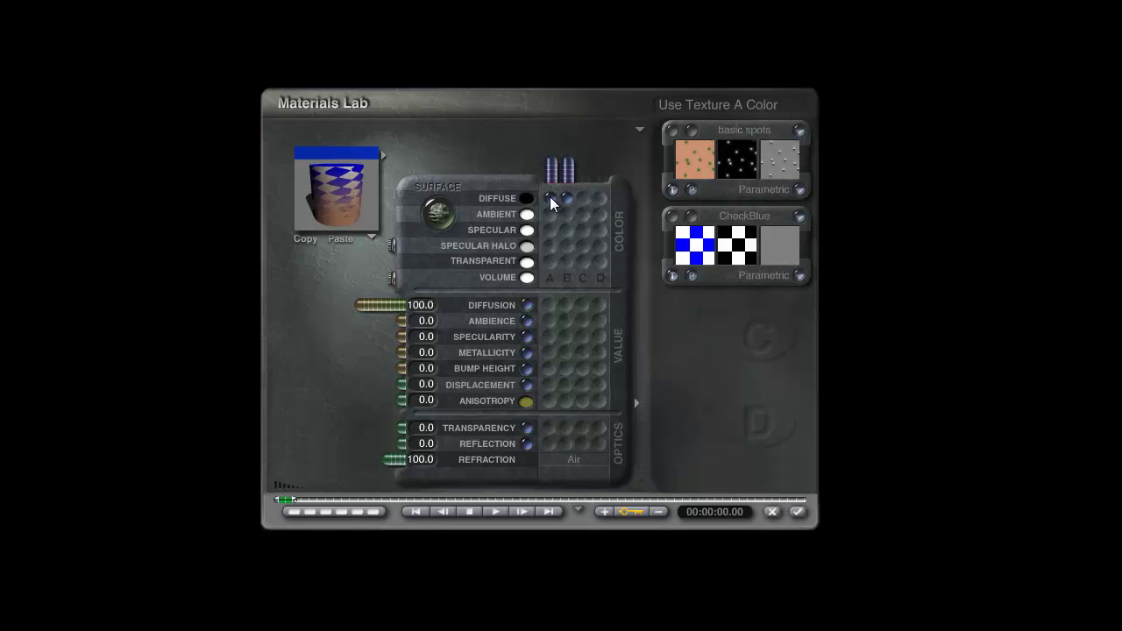
# - Set the texture scale to 74% on all axes and re-render the material preview
pyautogui.click(797, 512)
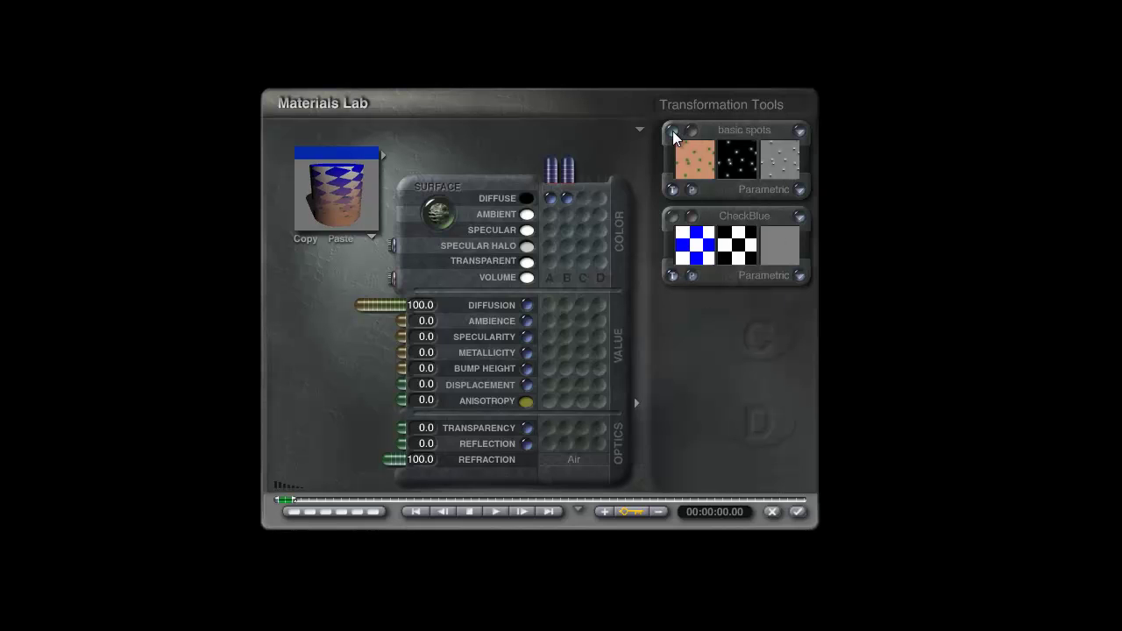
pyautogui.click(674, 132)
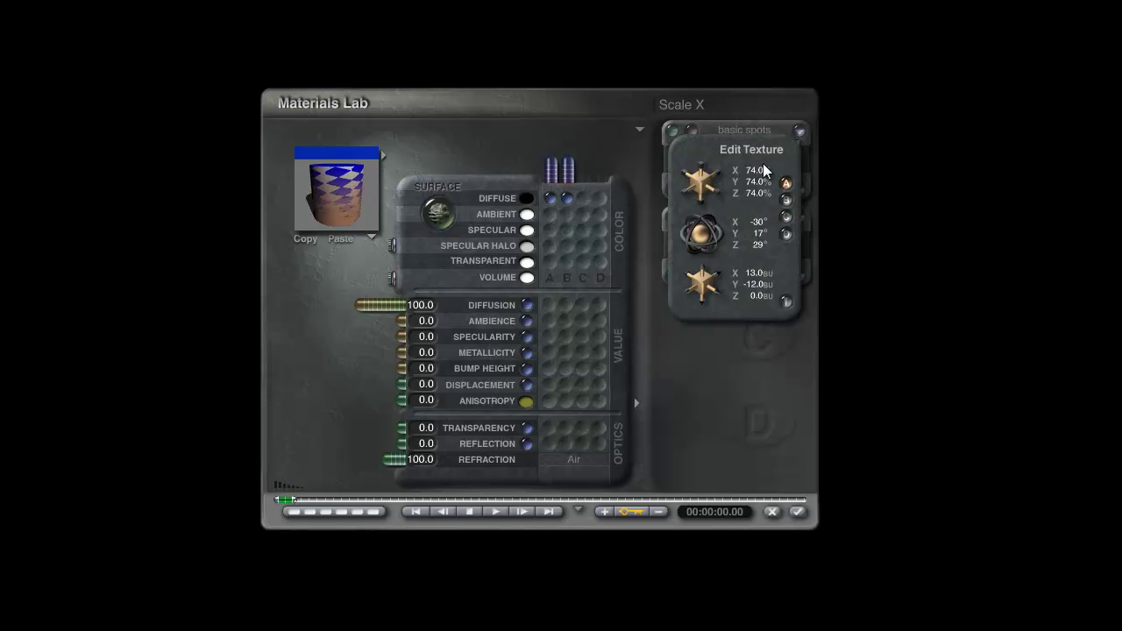
pyautogui.click(788, 303)
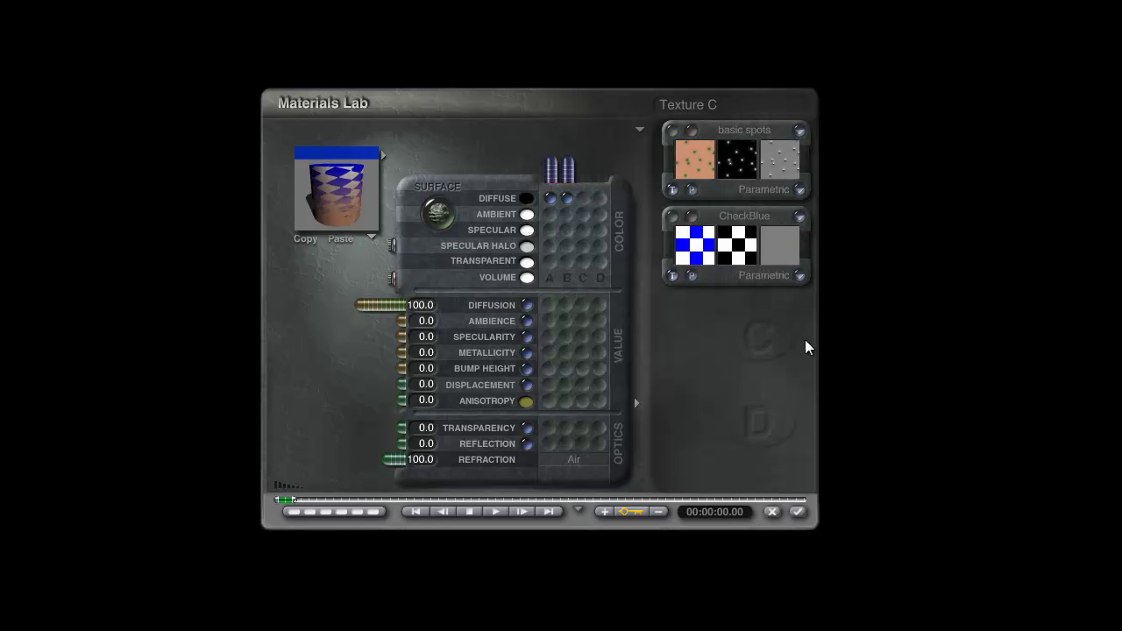
pyautogui.click(351, 207)
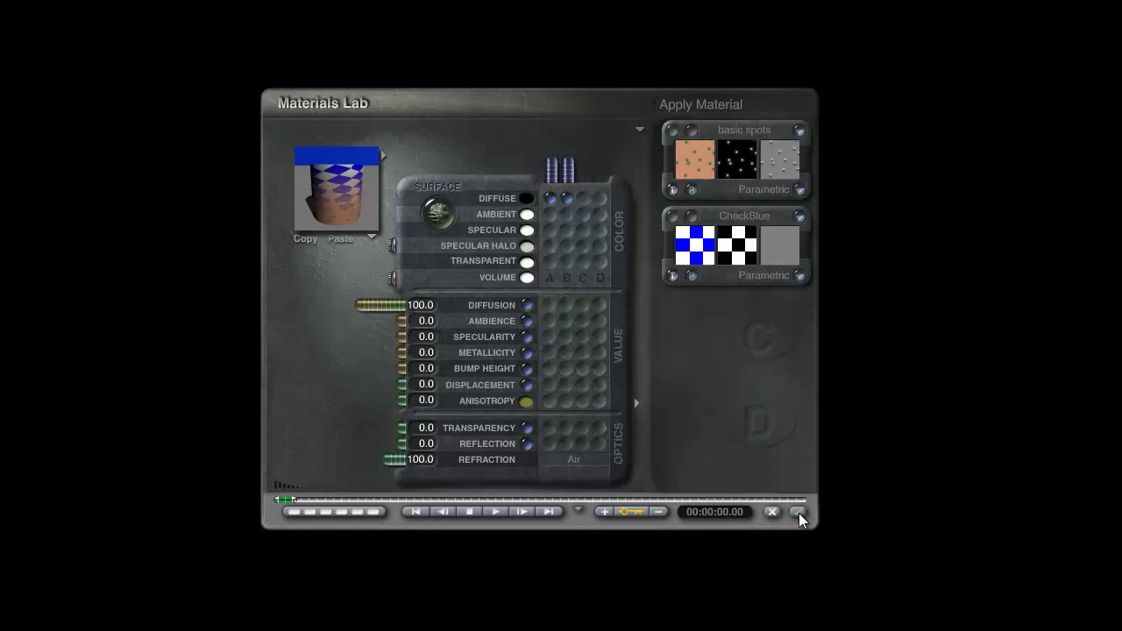
# - Apply the material, render, then delete the top and bottom-right cylinders, keeping one
pyautogui.click(797, 513)
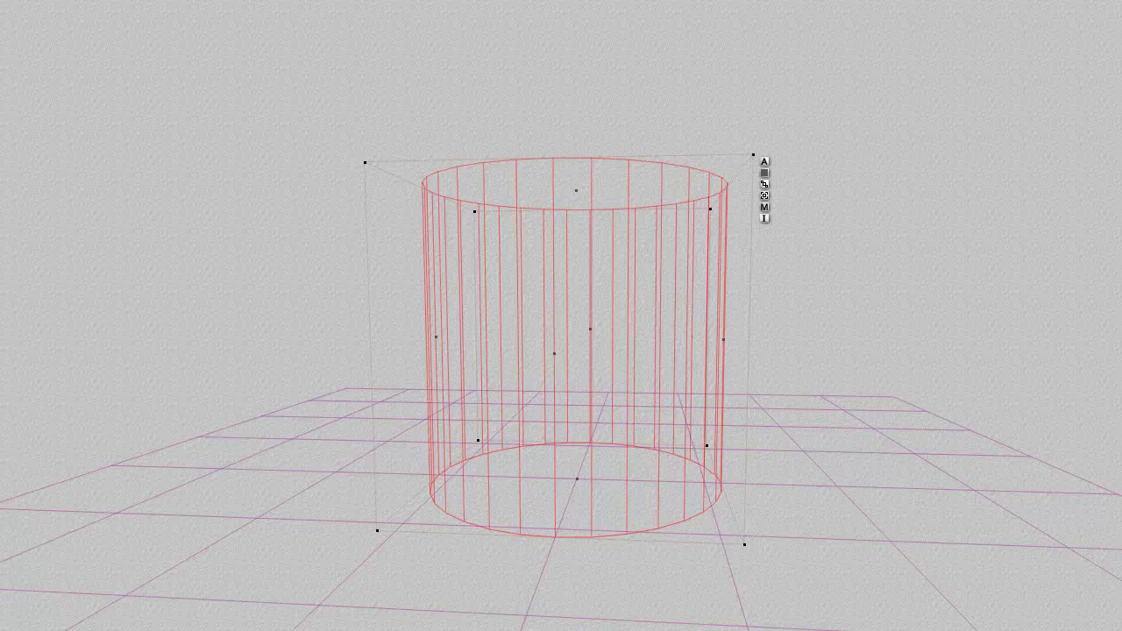
pyautogui.hotkey('ctrl', 'r')
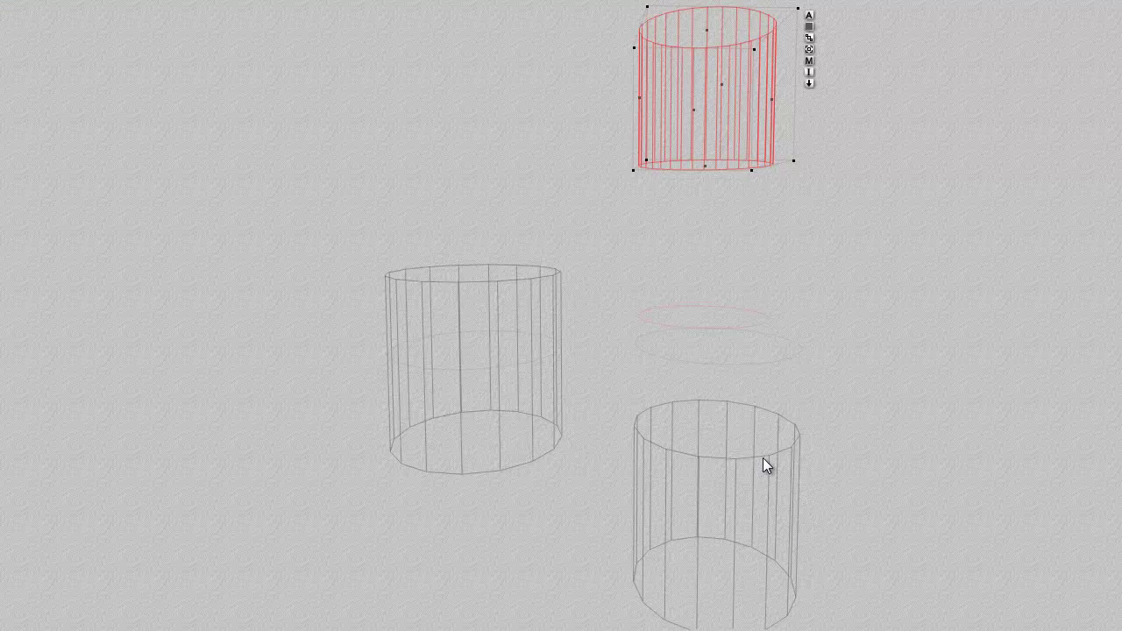
pyautogui.press('Delete')
pyautogui.click(754, 475)
pyautogui.press('Delete')
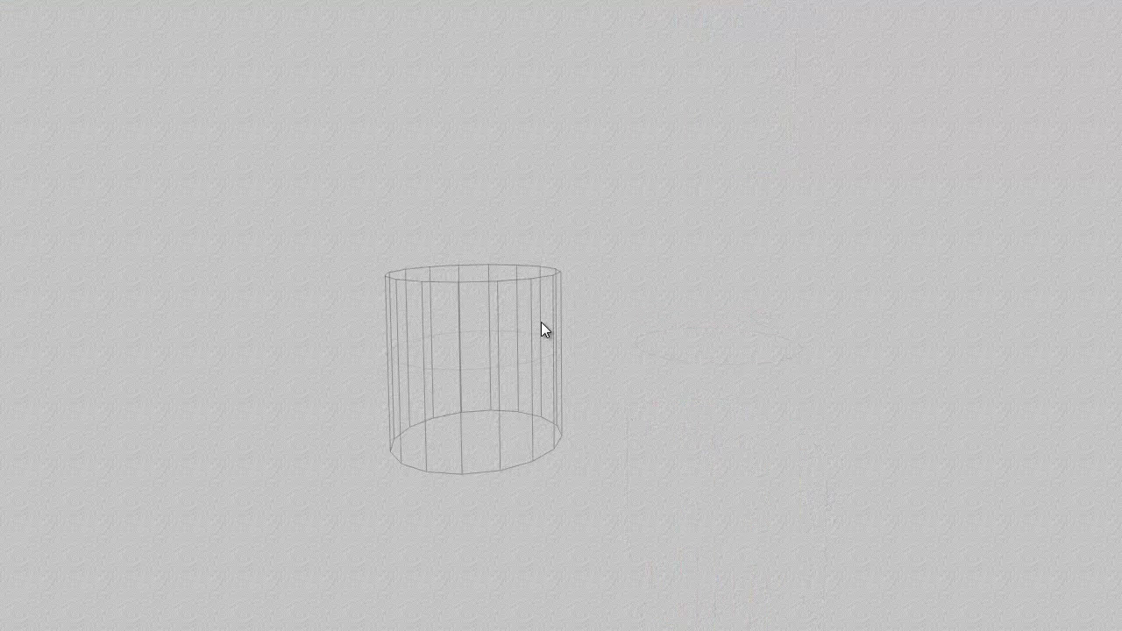
pyautogui.click(541, 331)
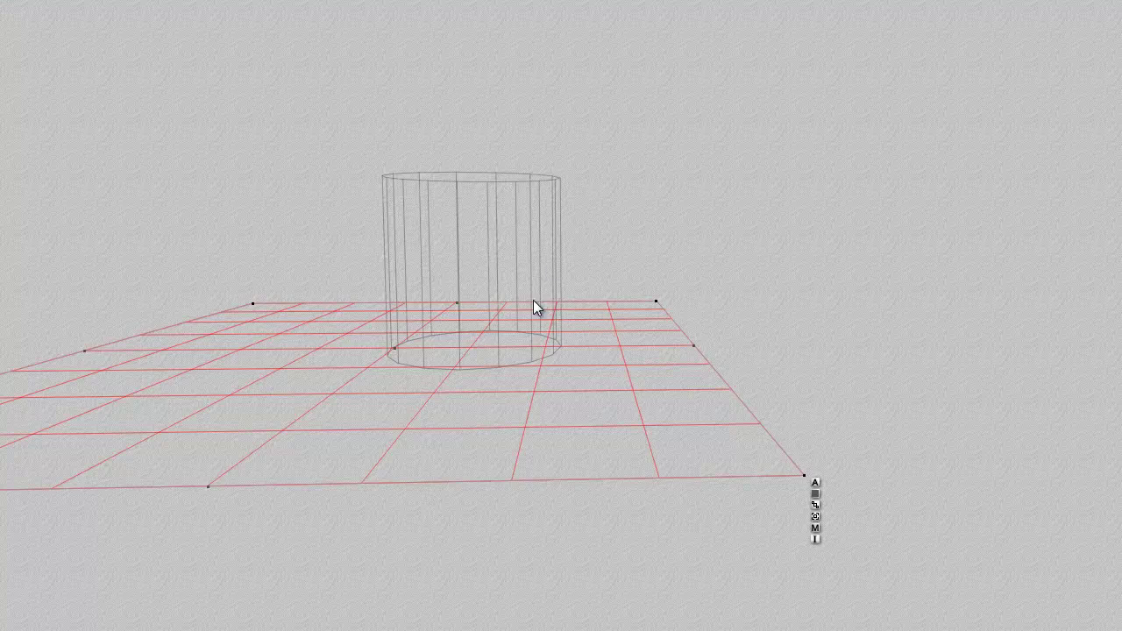
# - Select the lone cylinder, open its Materials Lab and check the Textures library
pyautogui.click(540, 210)
pyautogui.click(574, 383)
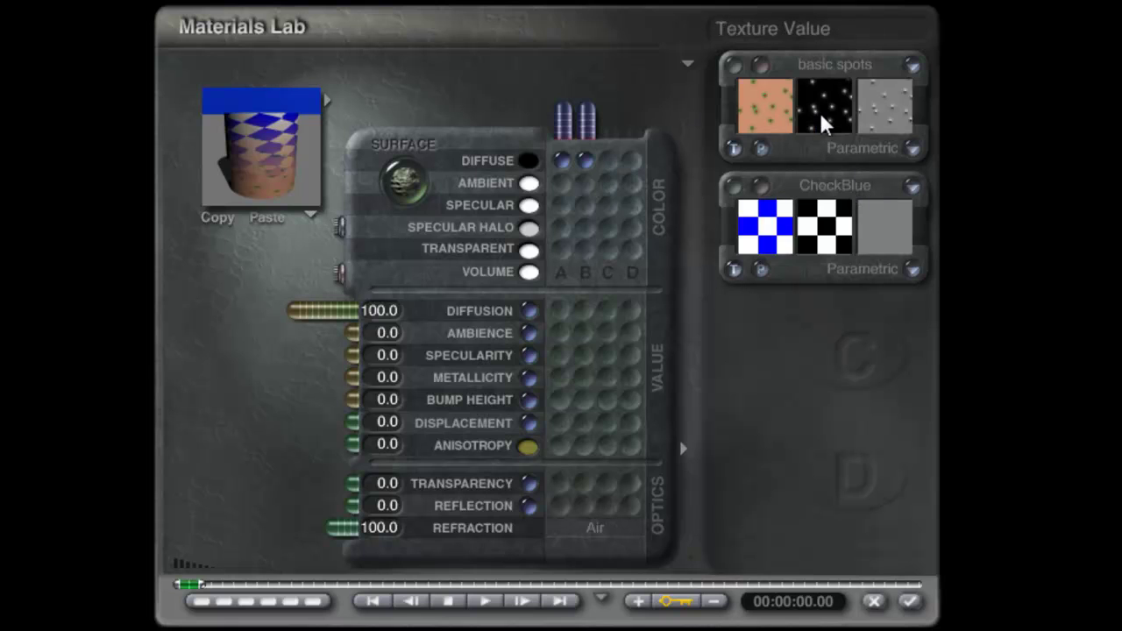
pyautogui.click(836, 64)
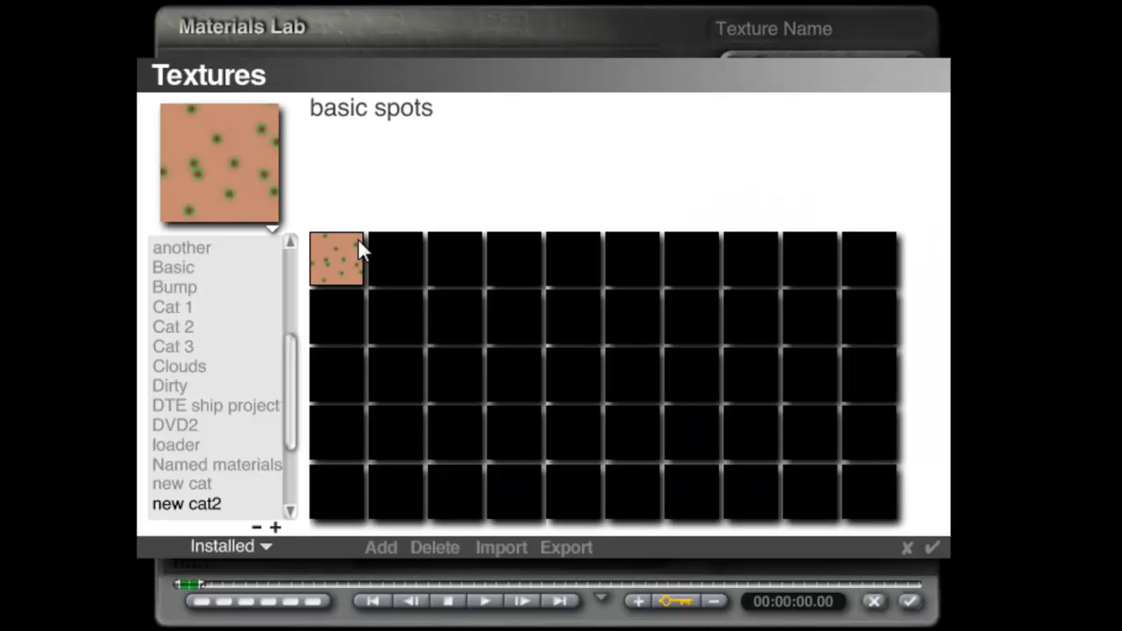
pyautogui.click(934, 548)
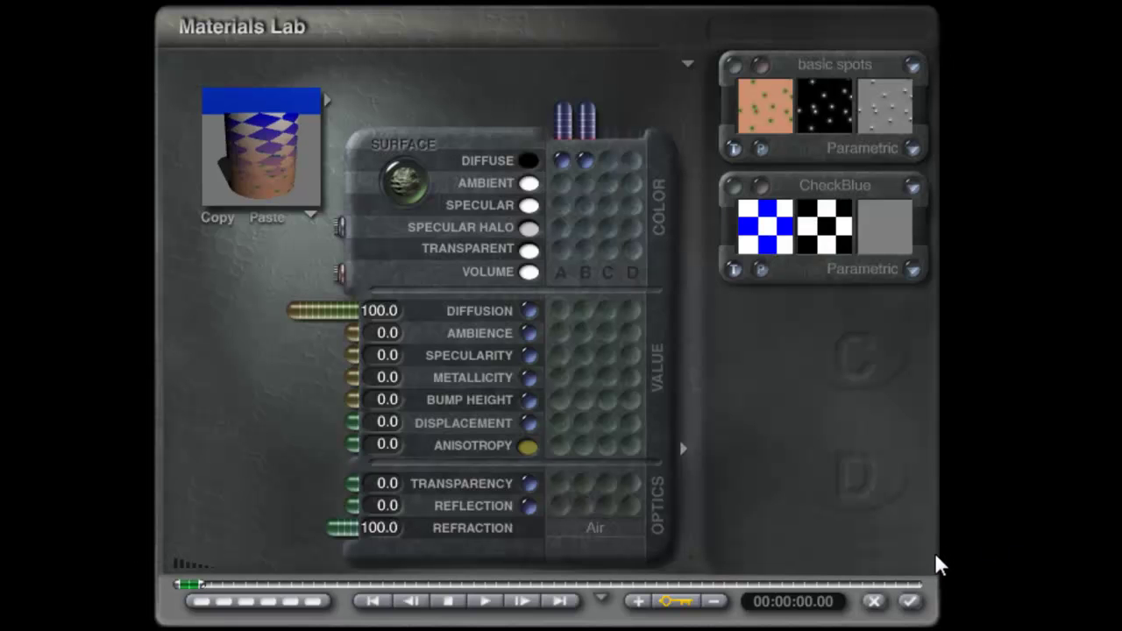
# - Drive the Diffuse colour from texture C, rotate the preview and keep basic spots from the Basic category
pyautogui.click(610, 162)
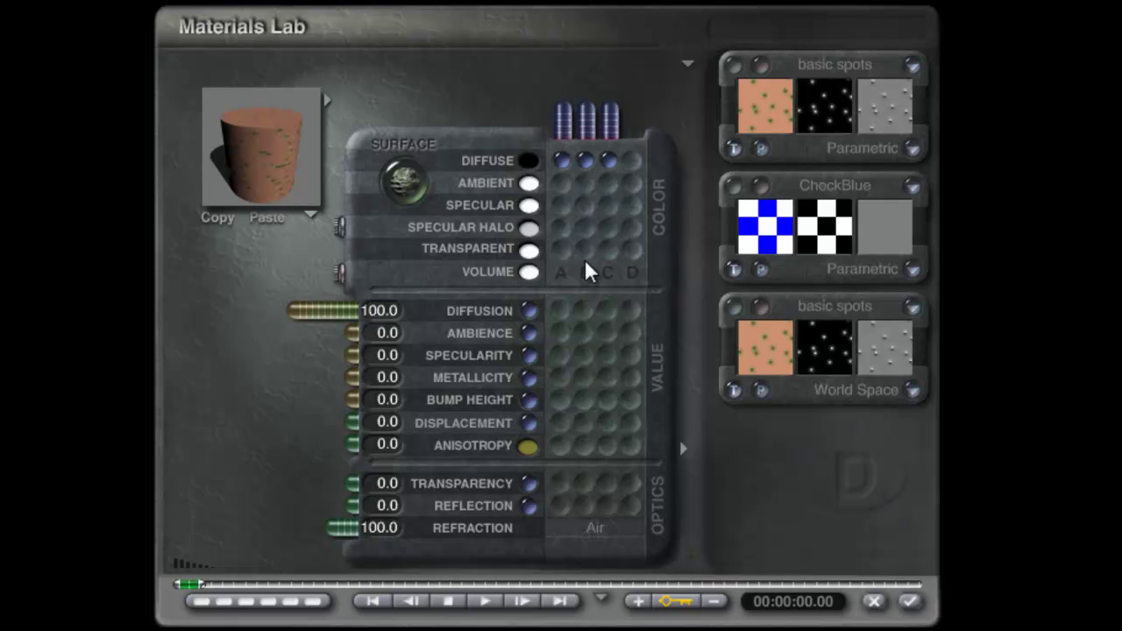
pyautogui.moveTo(263, 193); pyautogui.dragTo(289, 208)
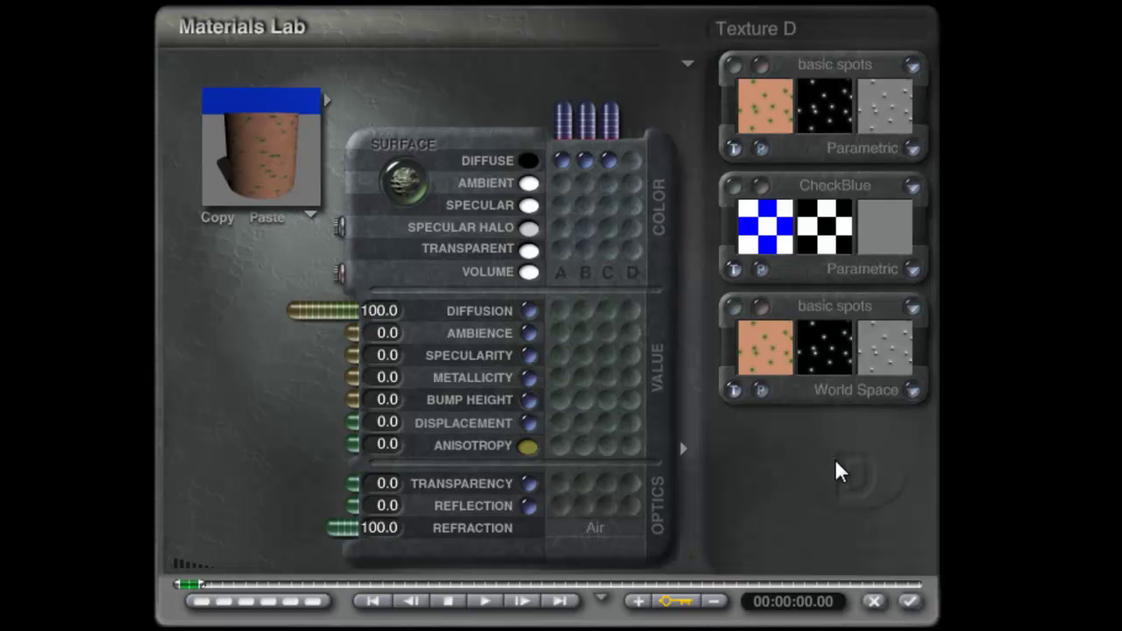
pyautogui.click(827, 309)
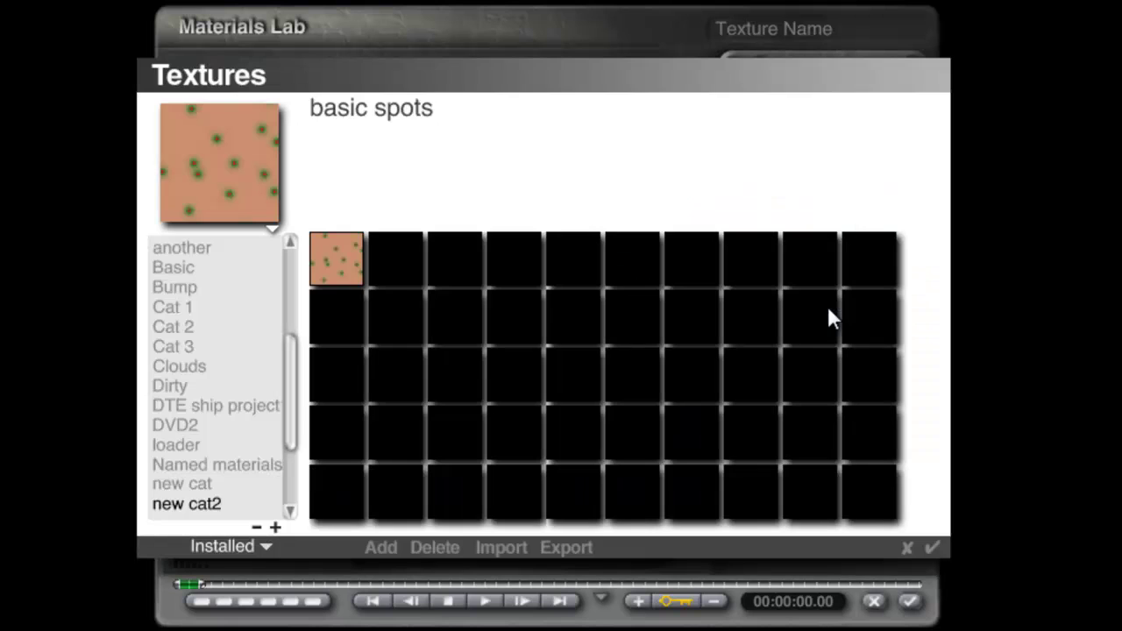
pyautogui.click(194, 287)
pyautogui.click(194, 268)
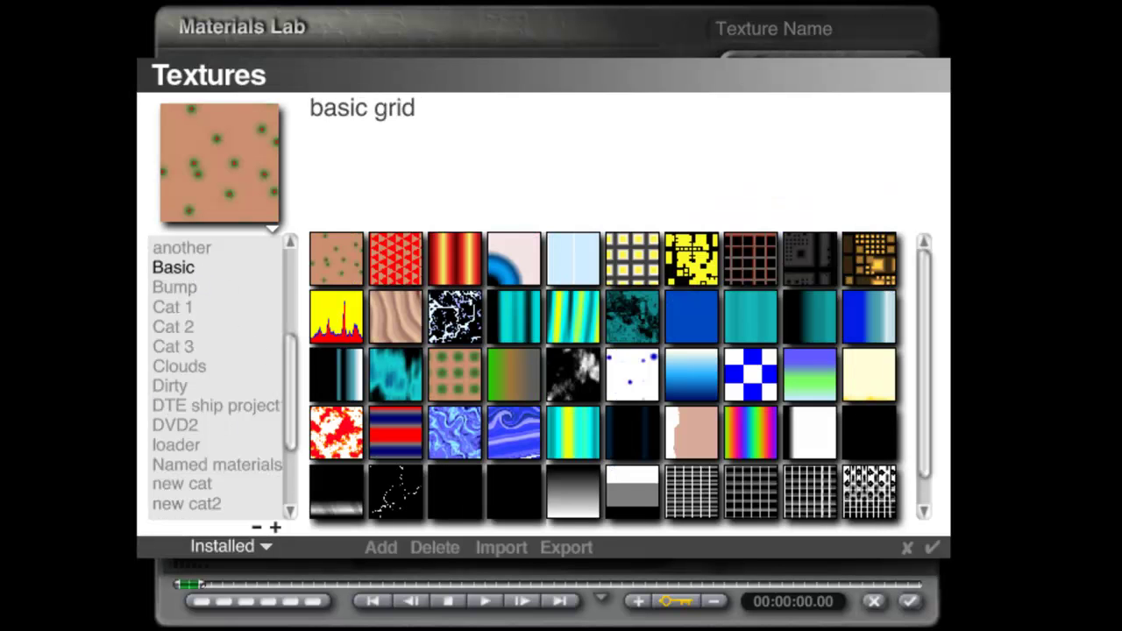
pyautogui.click(929, 546)
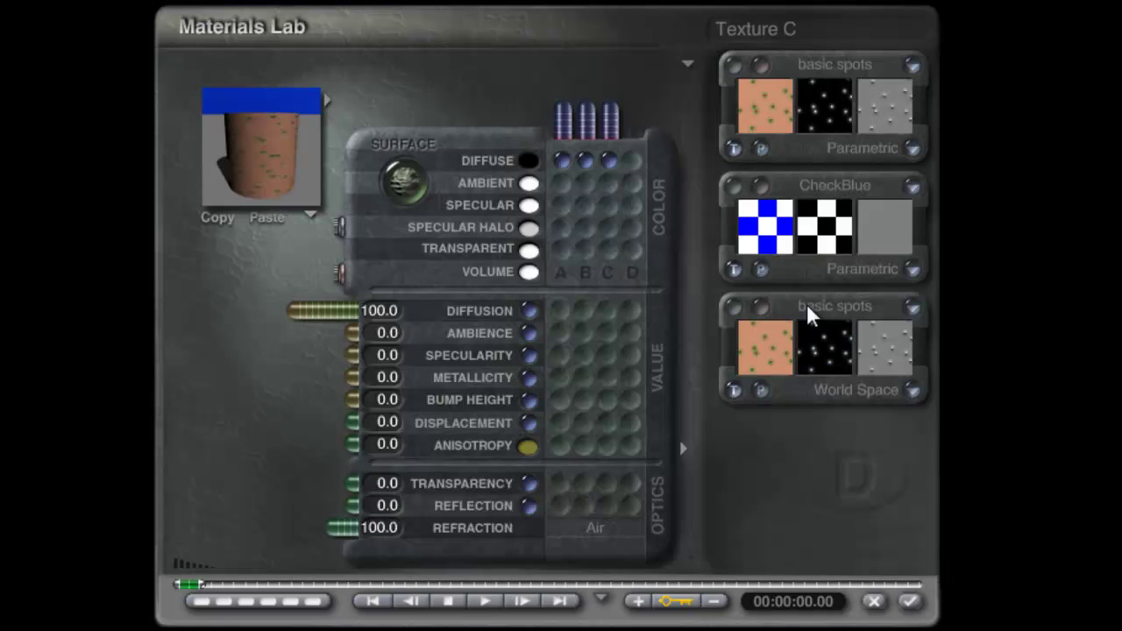
# - In texture C's Deep Texture Editor, set component 1's noise type to Nothing
pyautogui.click(759, 306)
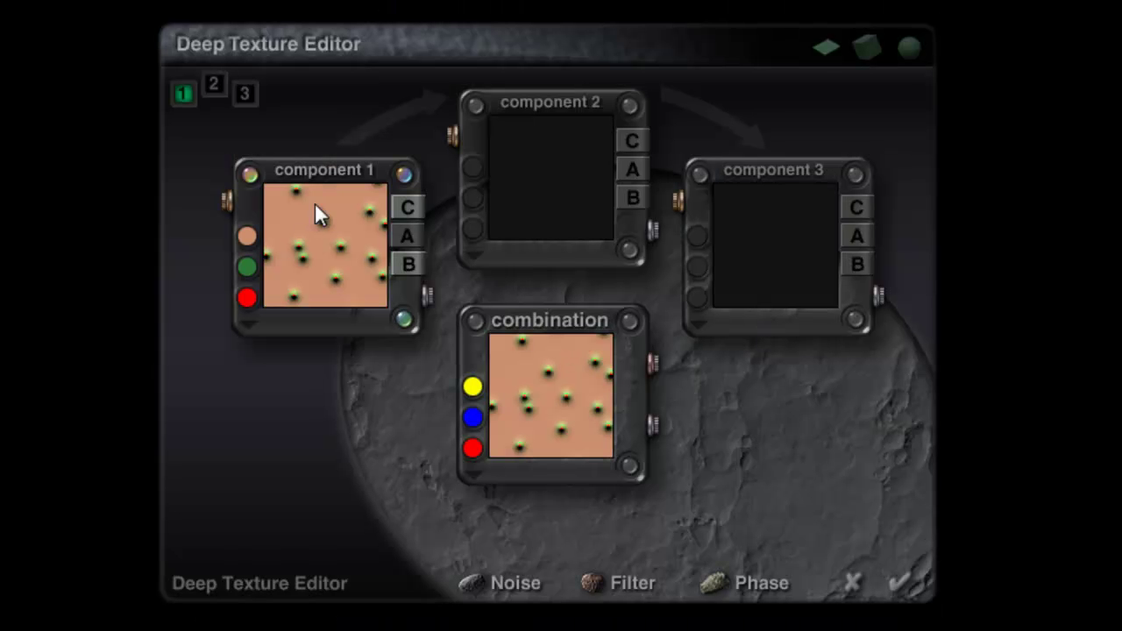
pyautogui.click(402, 174)
pyautogui.click(249, 174)
pyautogui.click(402, 317)
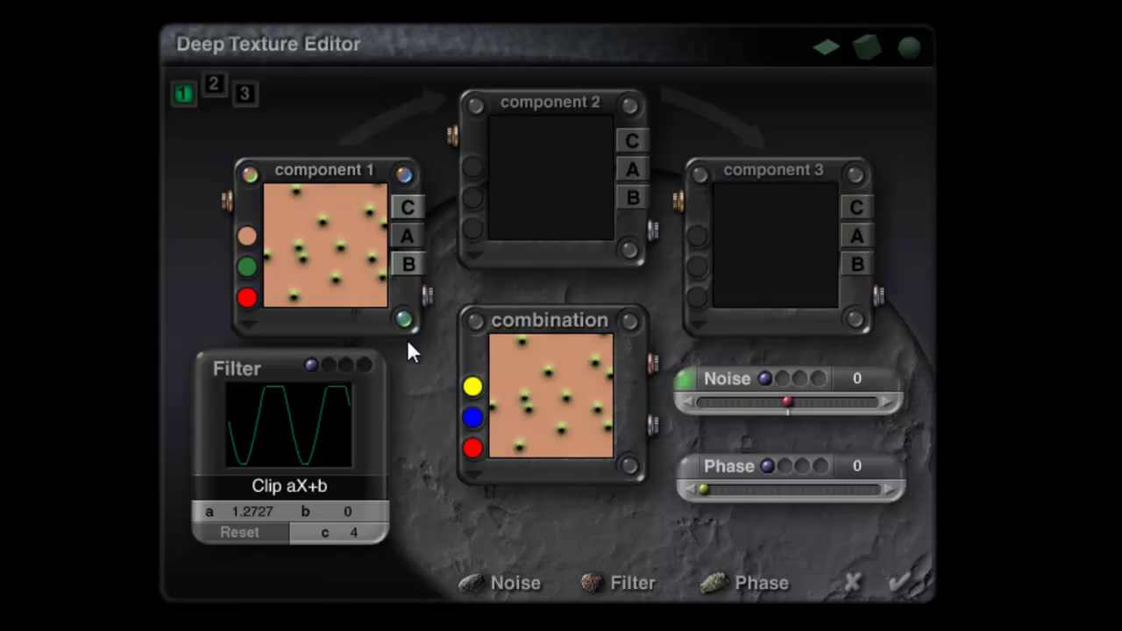
pyautogui.click(688, 381)
pyautogui.click(458, 199)
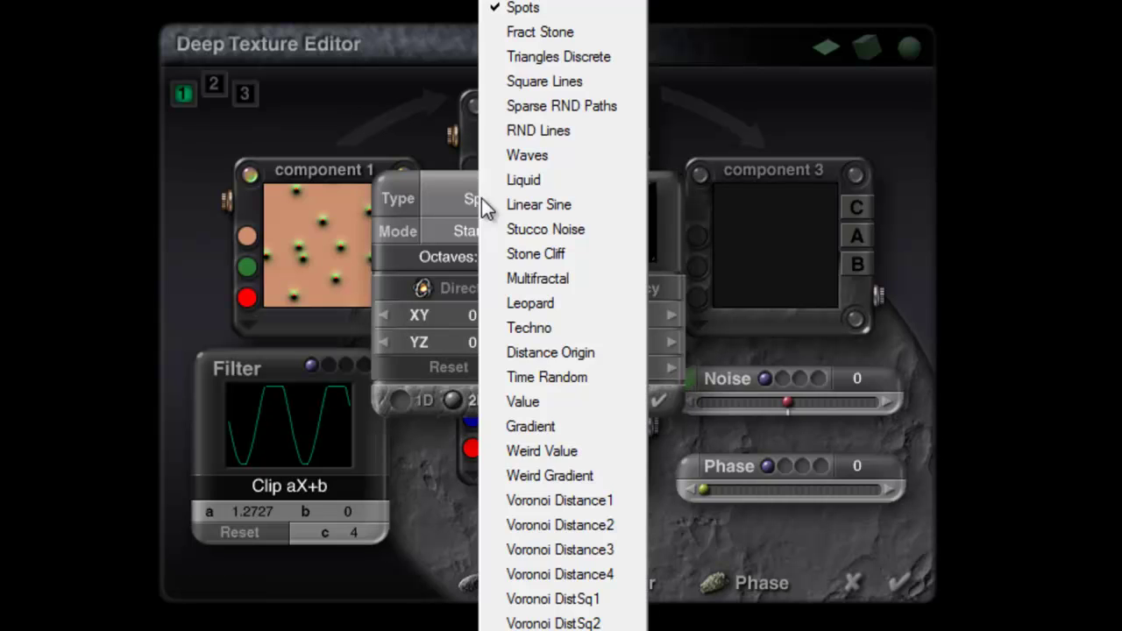
pyautogui.click(525, 2)
pyautogui.click(658, 396)
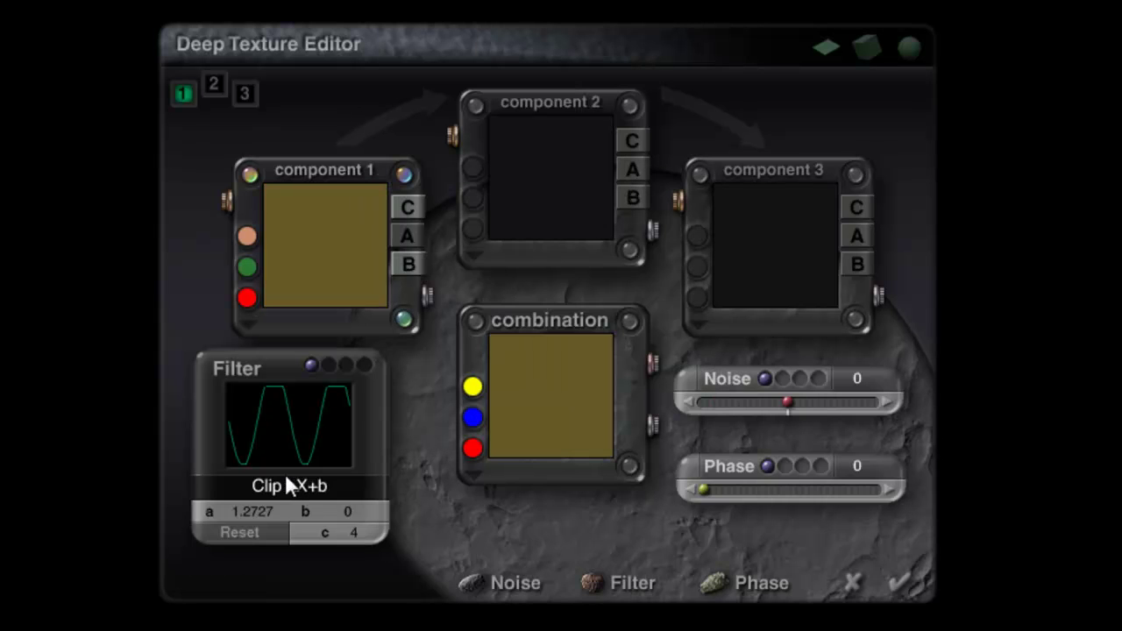
# - Give component 1 a Sin(aX)+b filter with alpha output and b raised to 7.1494
pyautogui.click(290, 484)
pyautogui.click(342, 575)
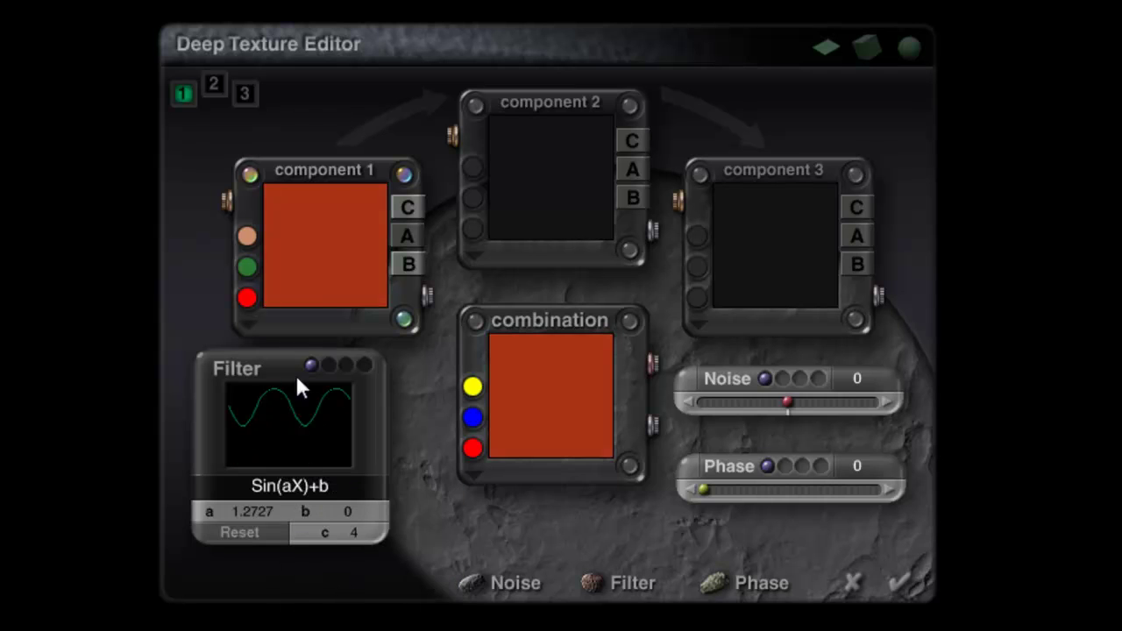
pyautogui.click(397, 231)
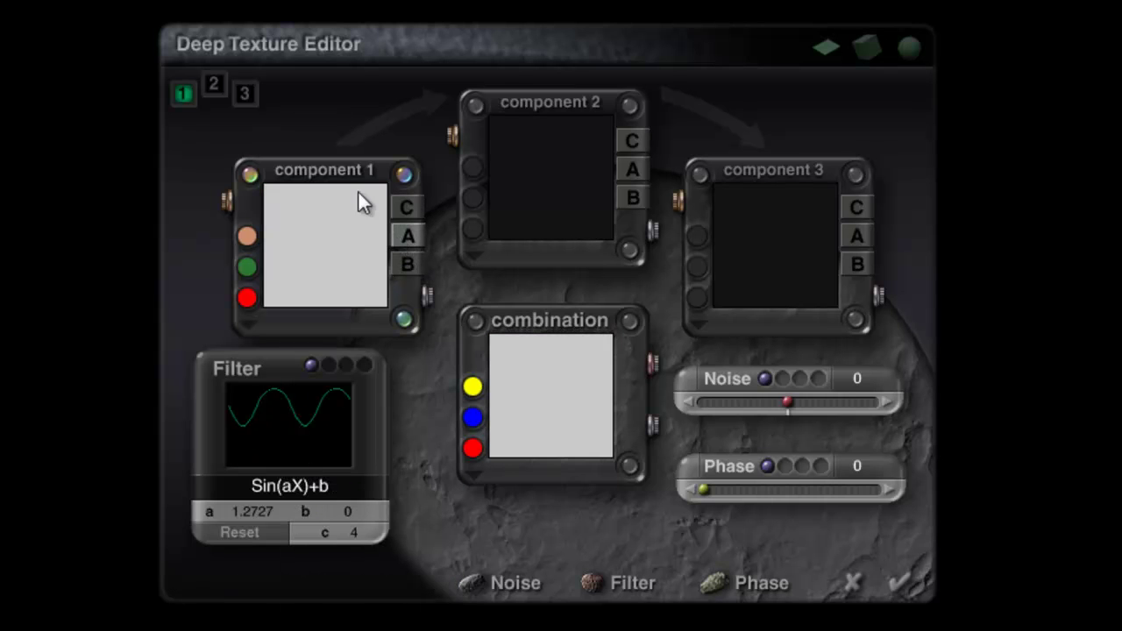
pyautogui.moveTo(302, 460); pyautogui.dragTo(303, 440)
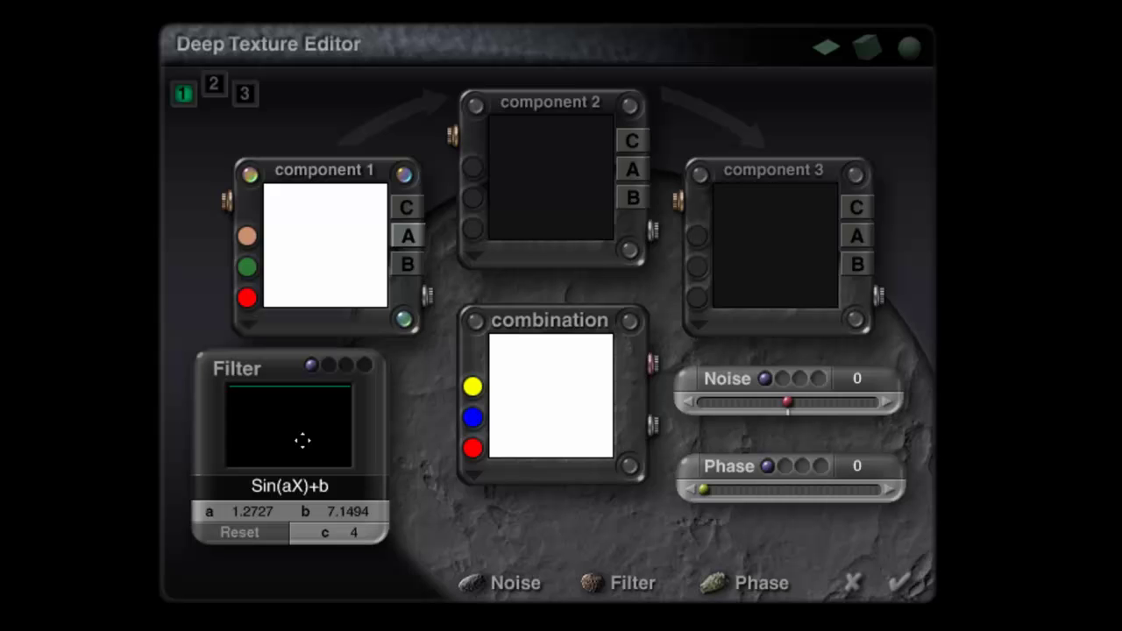
pyautogui.click(902, 586)
# - Reset the filter values and lower filter b to -4.22, turning the texture black
pyautogui.moveTo(251, 512); pyautogui.dragTo(473, 526)
pyautogui.click(279, 532)
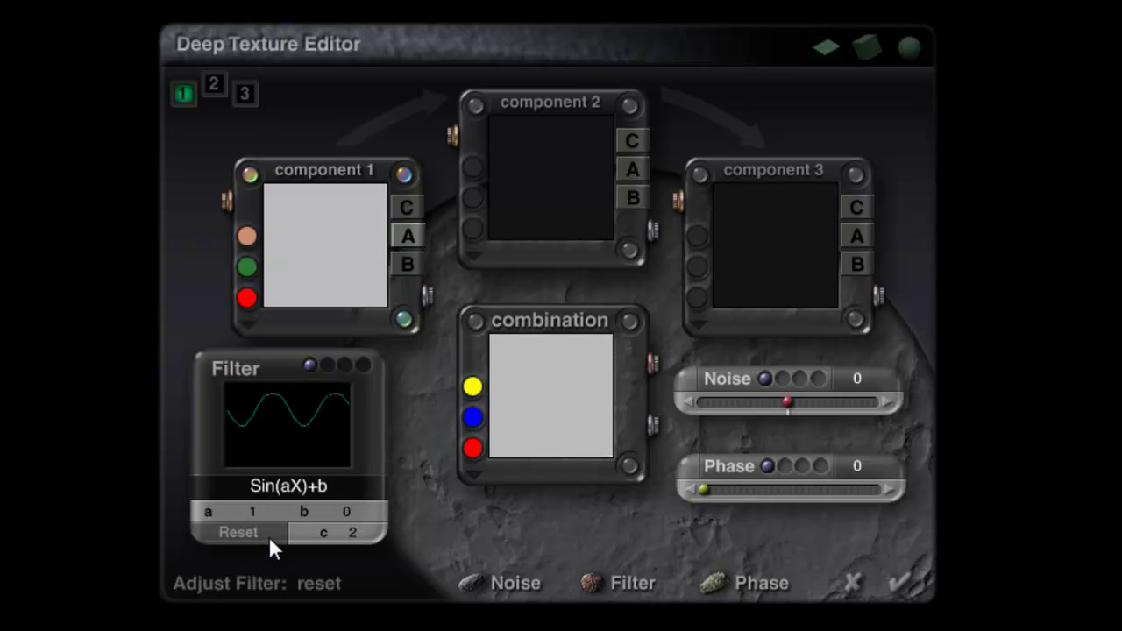
pyautogui.moveTo(336, 532); pyautogui.dragTo(359, 188)
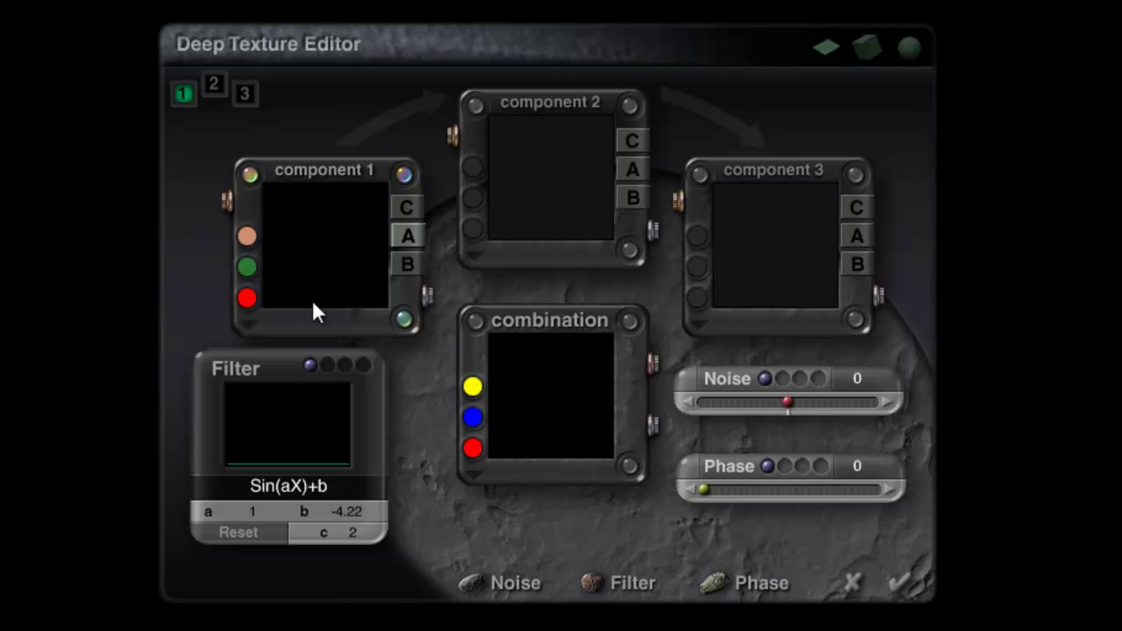
pyautogui.click(898, 583)
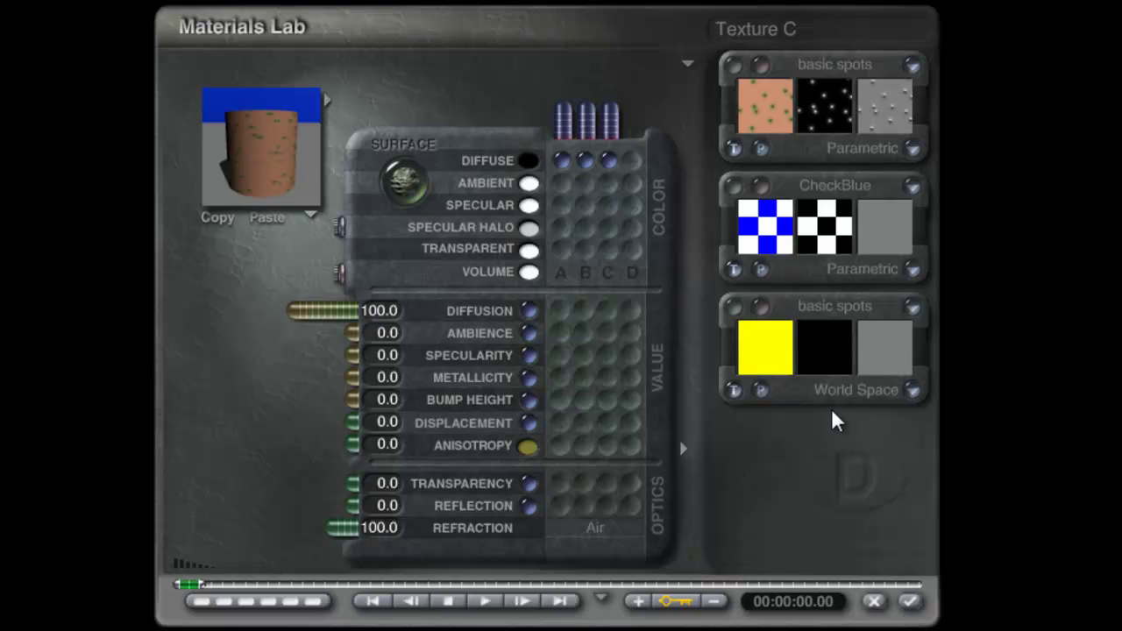
# - Reset the third texture's filter values and lower filter a to about 0.95
pyautogui.click(835, 306)
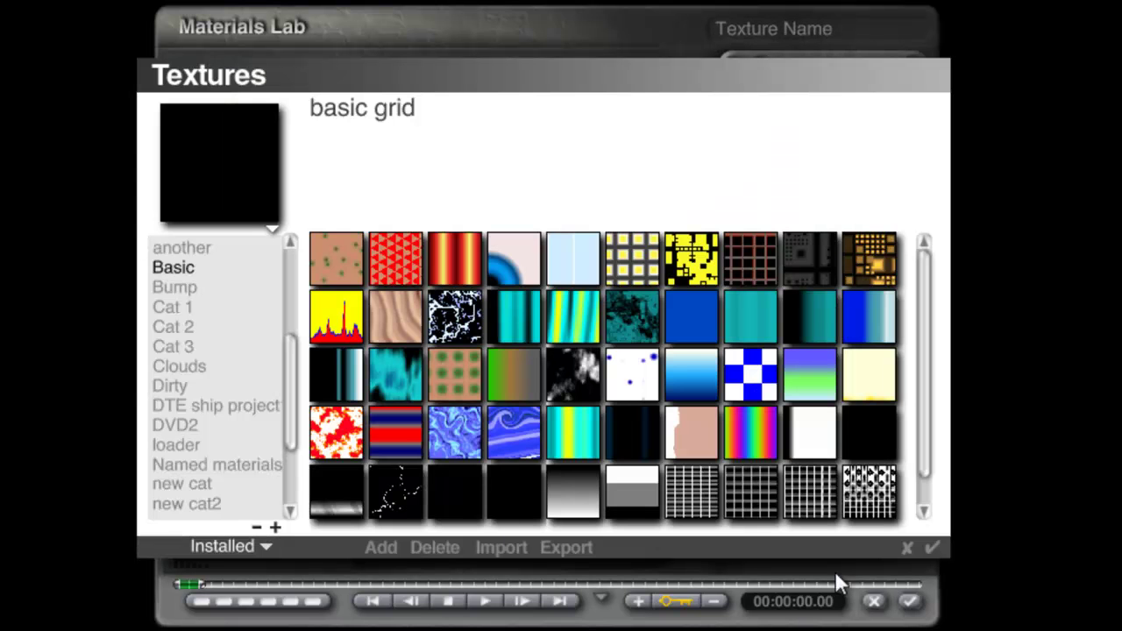
pyautogui.click(908, 546)
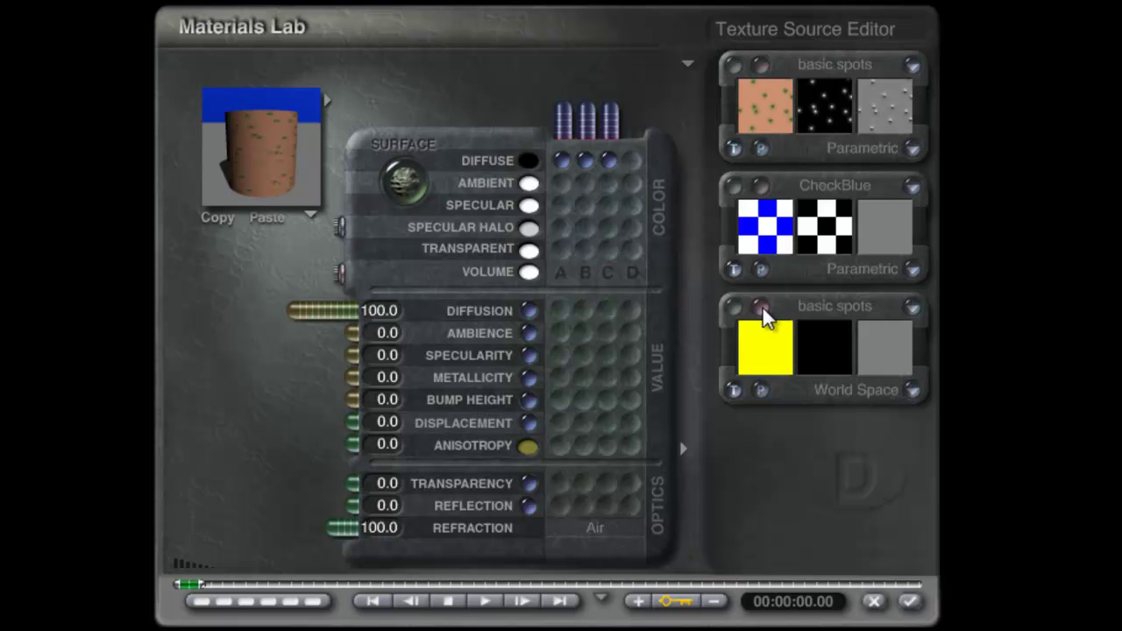
pyautogui.click(762, 308)
pyautogui.click(246, 532)
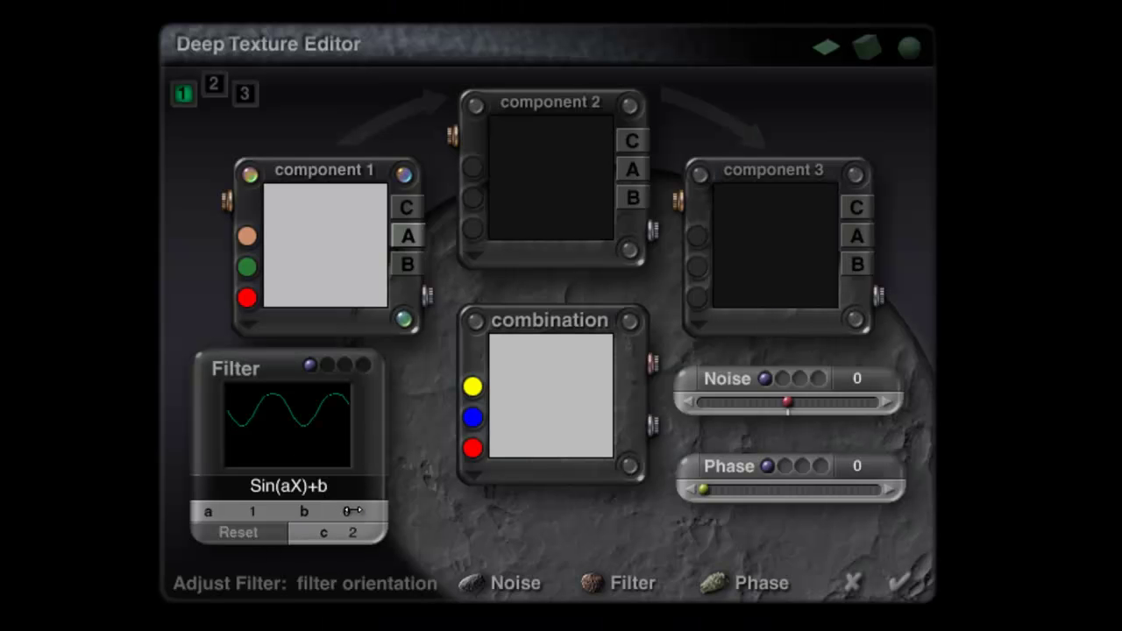
pyautogui.moveTo(252, 511); pyautogui.dragTo(248, 510)
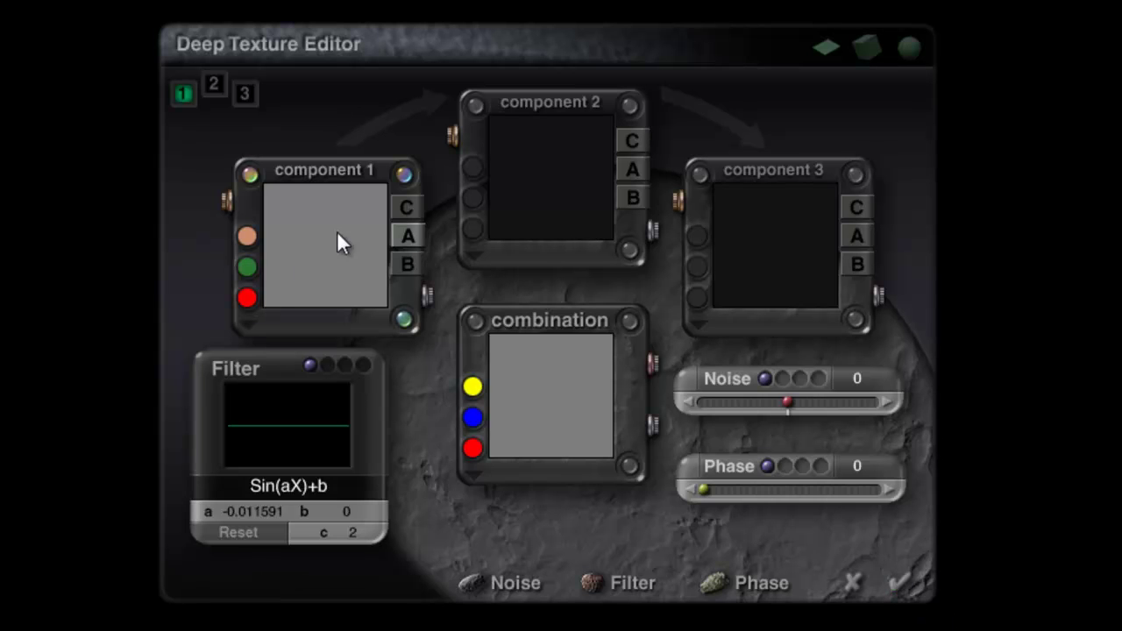
pyautogui.click(900, 583)
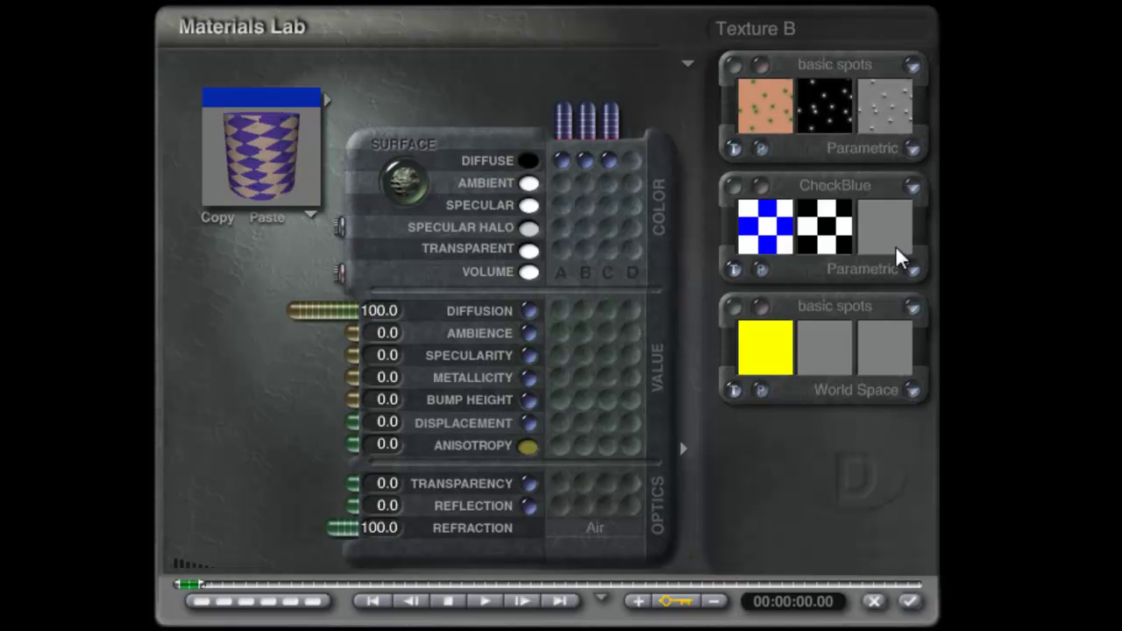
# - Load basic triangle from the Texture Library into texture C with alpha output
pyautogui.click(761, 305)
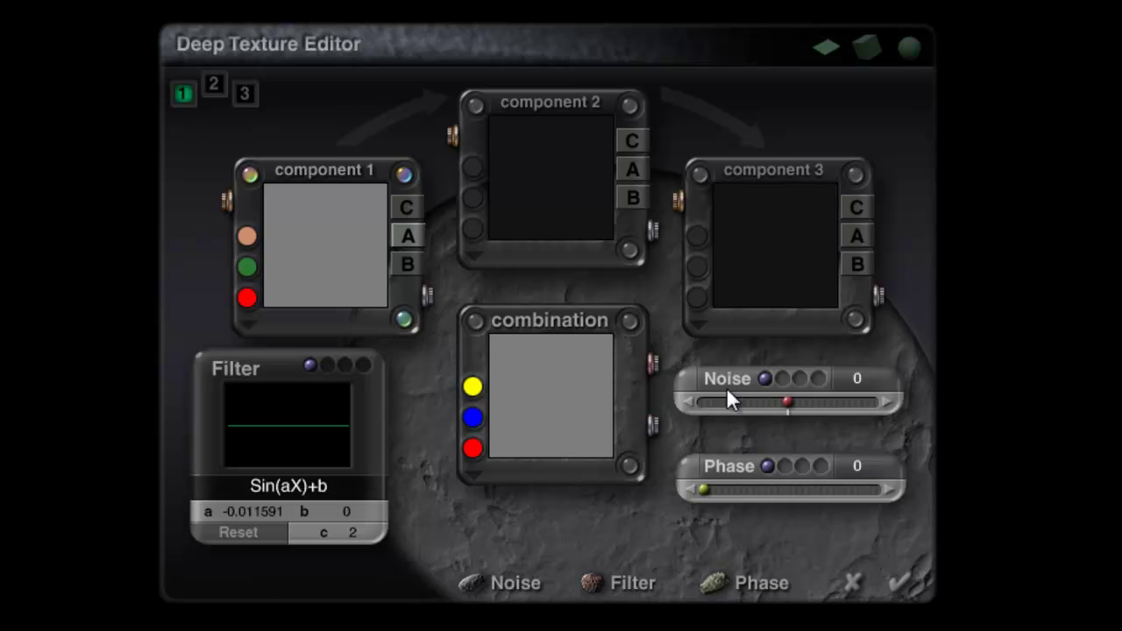
pyautogui.click(649, 364)
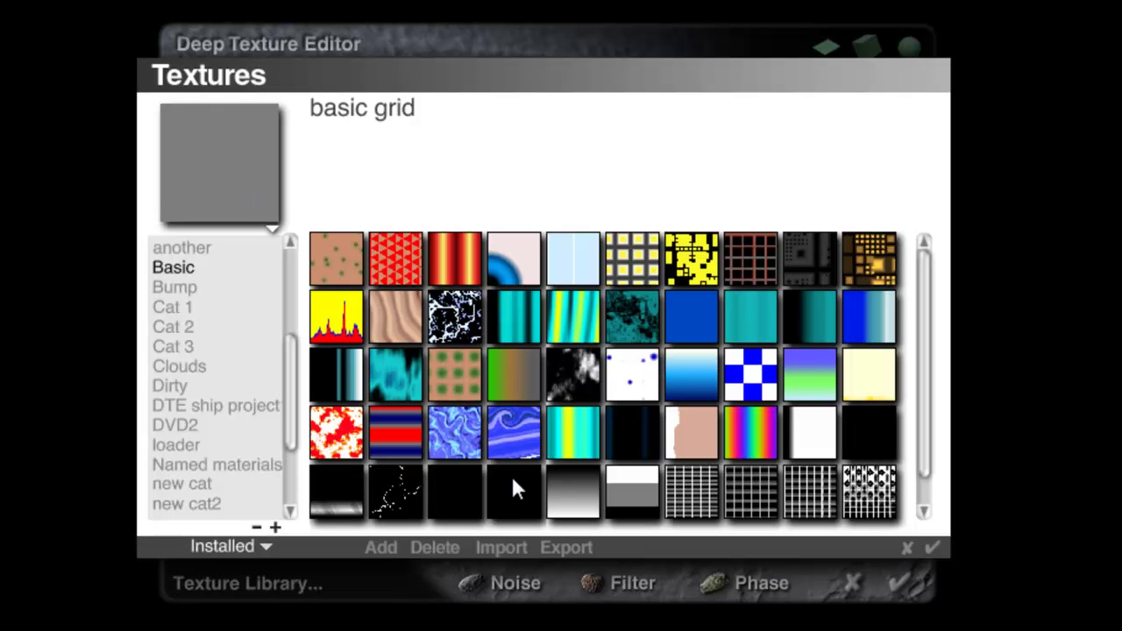
pyautogui.click(389, 255)
pyautogui.click(930, 548)
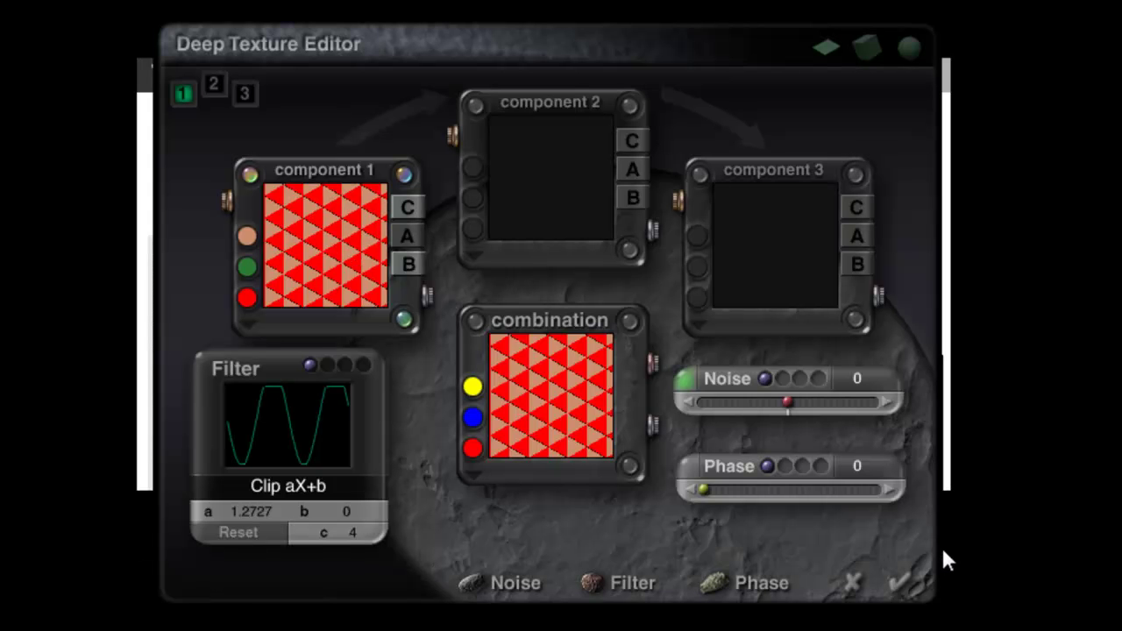
pyautogui.click(407, 236)
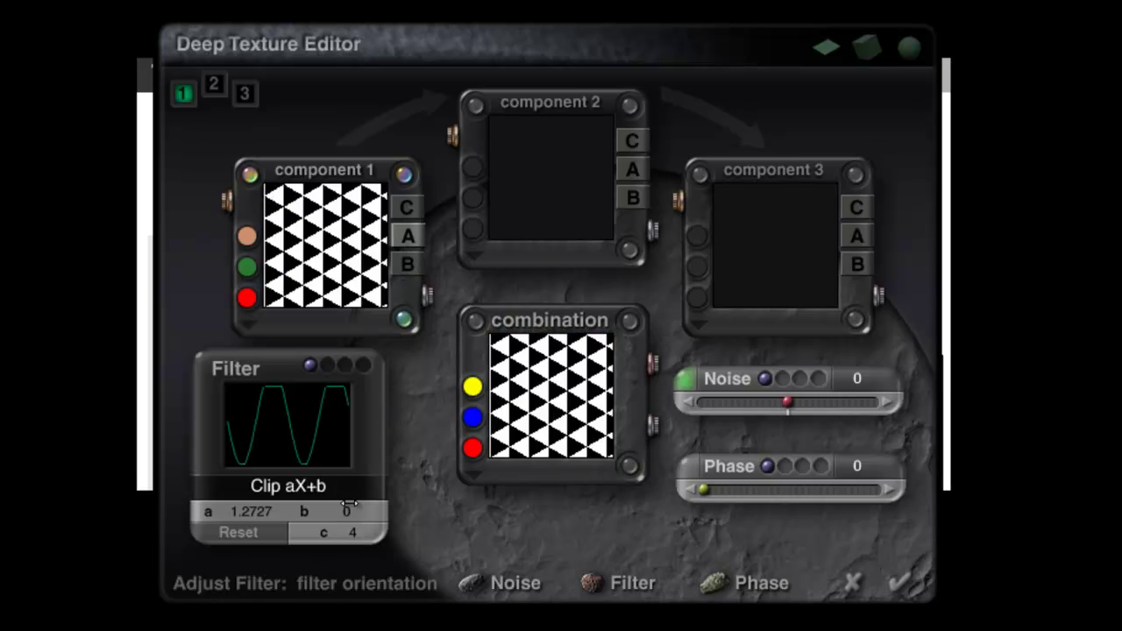
pyautogui.click(901, 582)
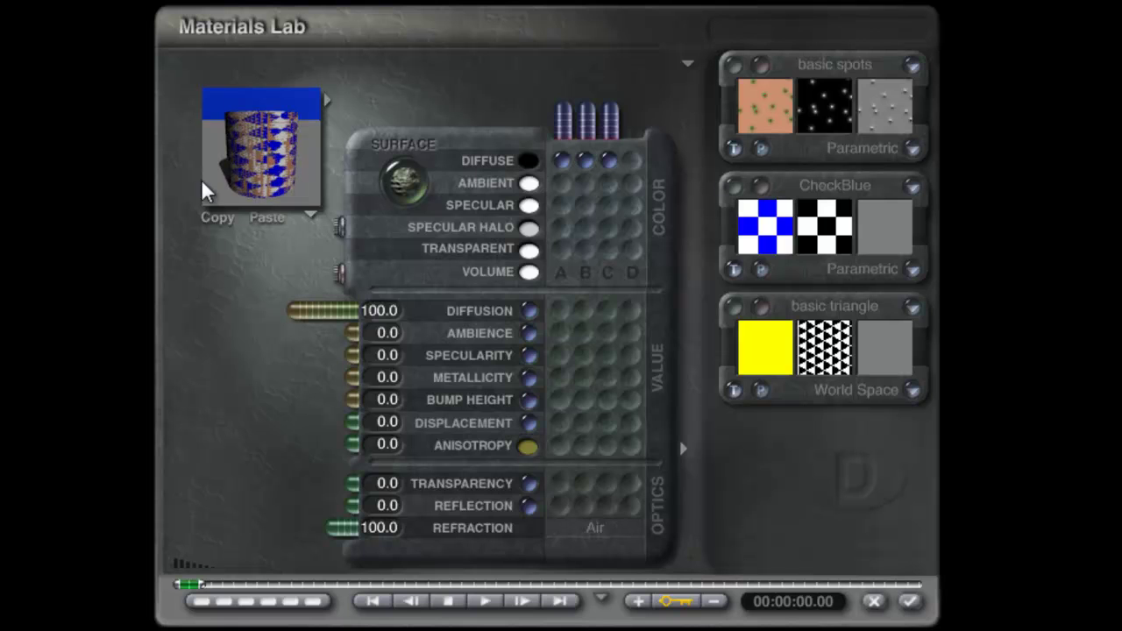
# - Shrink the triangle texture's scale from 74% to 18%
pyautogui.click(258, 149)
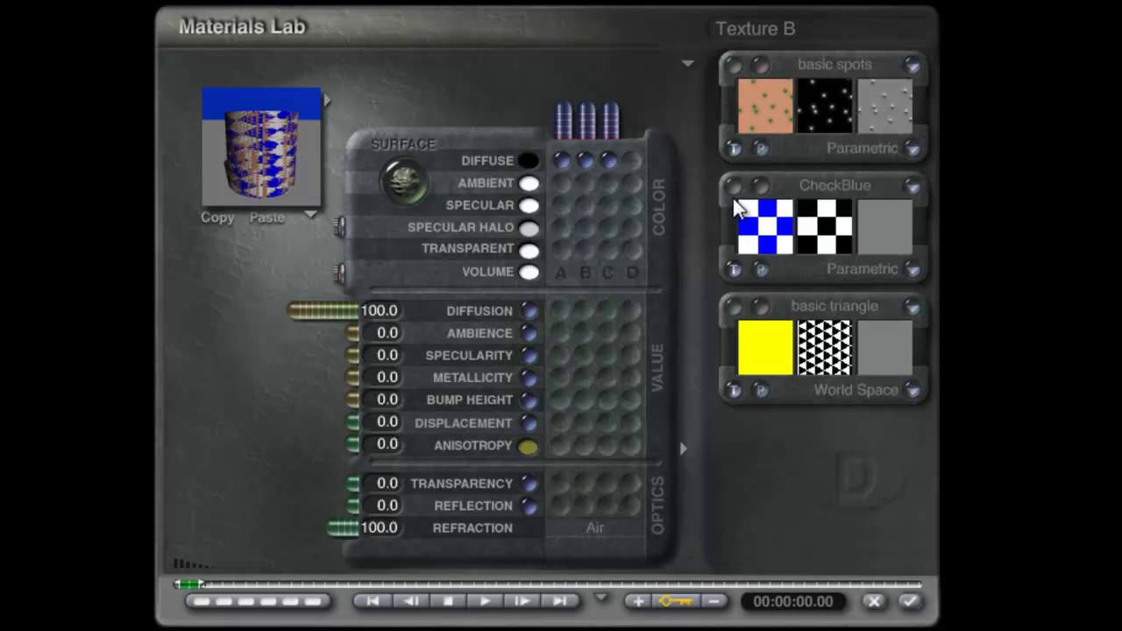
pyautogui.click(735, 148)
pyautogui.moveTo(774, 135); pyautogui.dragTo(772, 135)
pyautogui.click(900, 305)
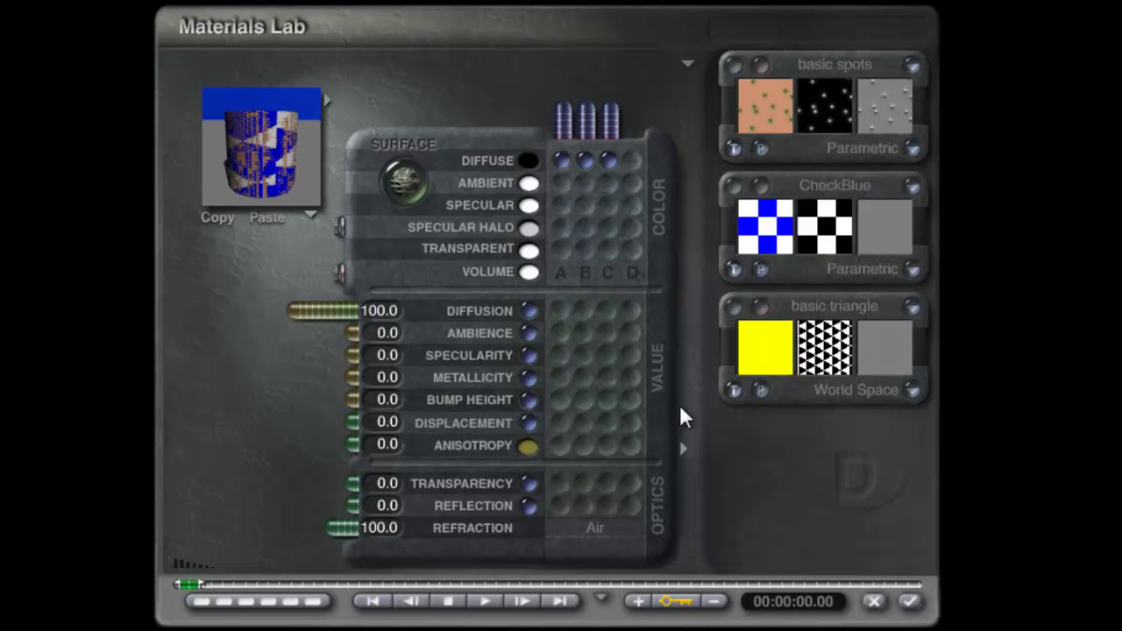
# - Set the triangle texture's mapping to Parametric after briefly trying Object Space
pyautogui.click(909, 391)
pyautogui.click(943, 358)
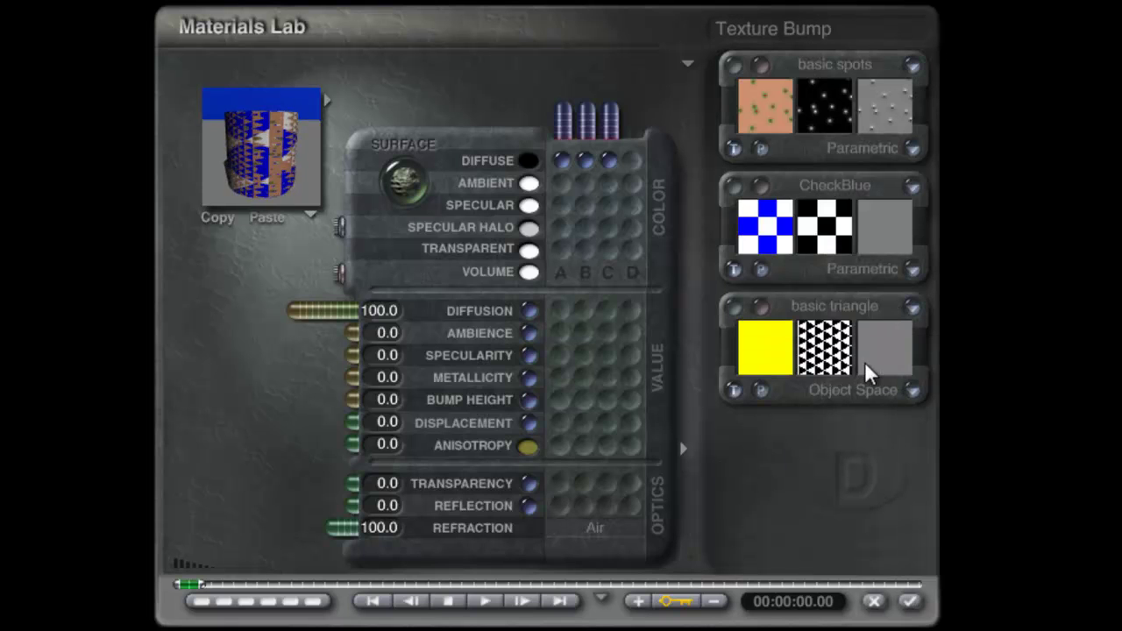
pyautogui.click(907, 387)
pyautogui.click(964, 407)
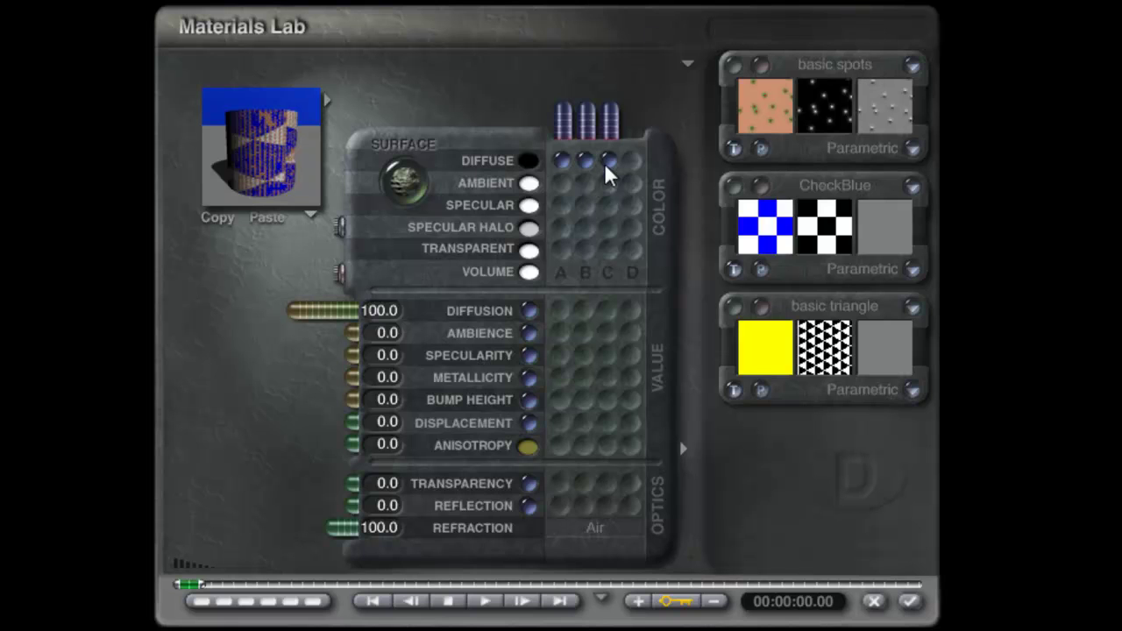
pyautogui.click(731, 63)
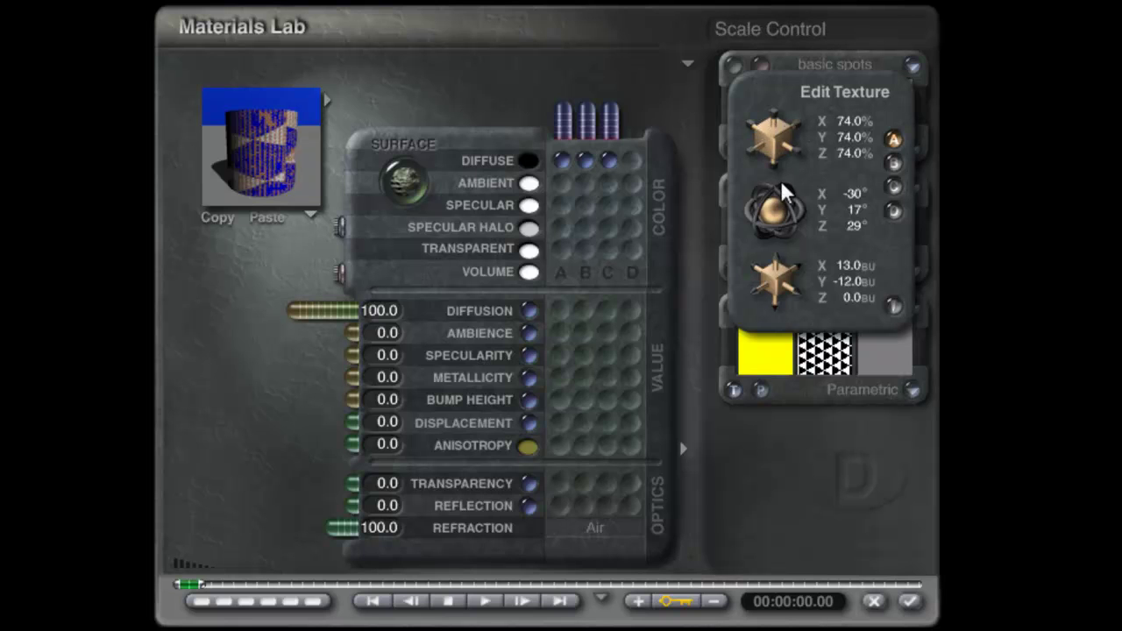
pyautogui.click(894, 304)
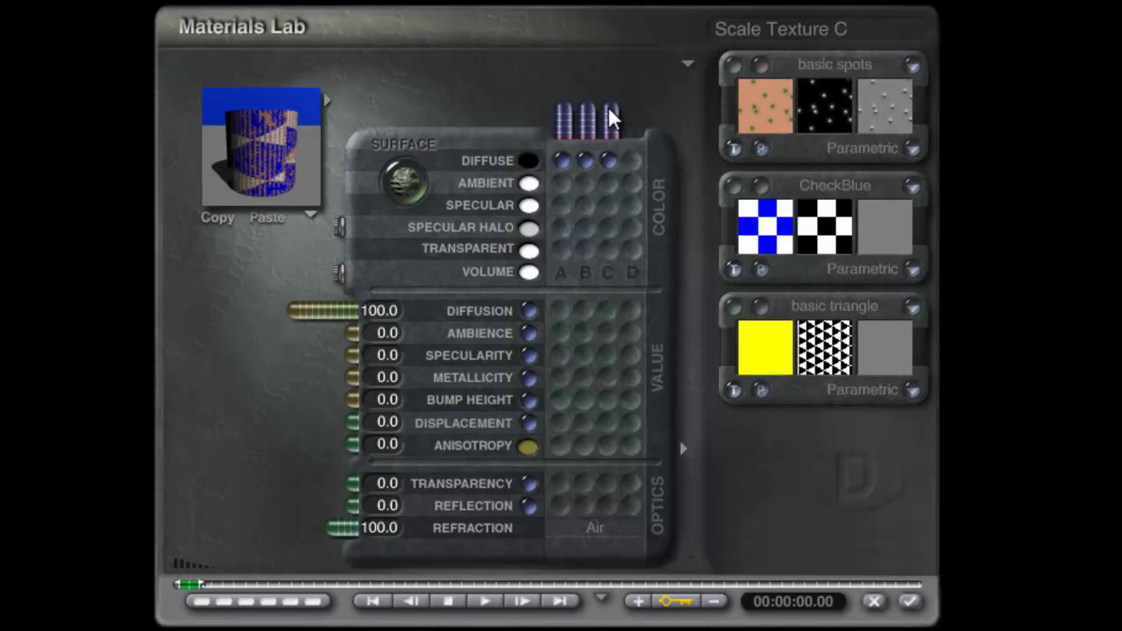
# - Scale texture C up to about 176% on all axes to enlarge its pattern
pyautogui.moveTo(730, 297)
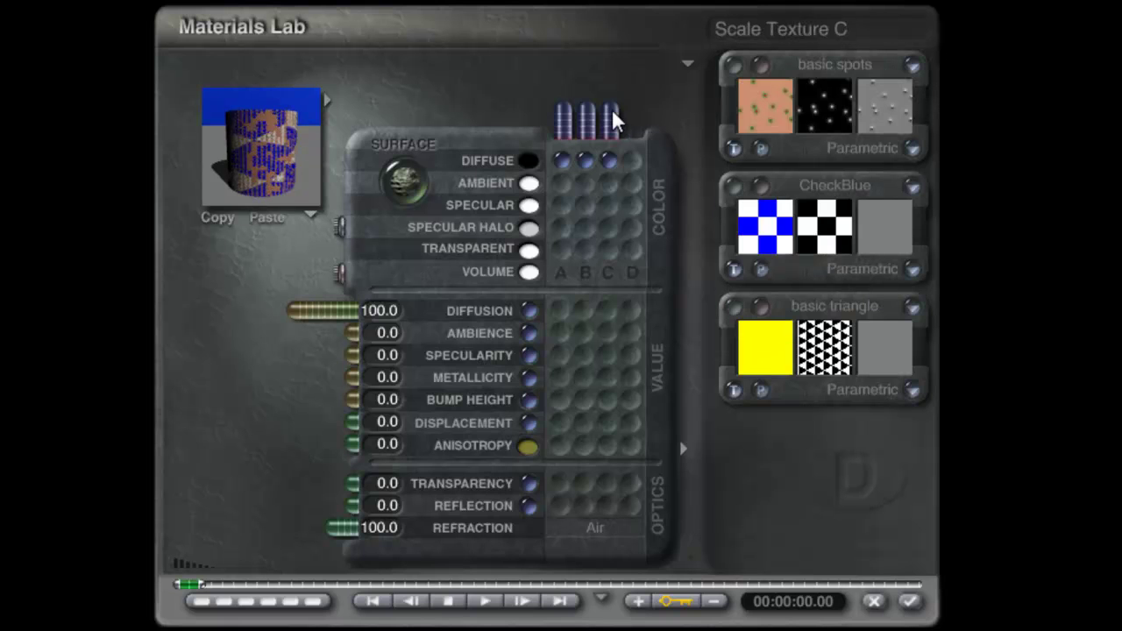
pyautogui.moveTo(612, 108)
pyautogui.mouseDown()
pyautogui.moveTo(615, 127)
pyautogui.moveTo(609, 85)
pyautogui.moveTo(612, 109)
pyautogui.mouseUp()
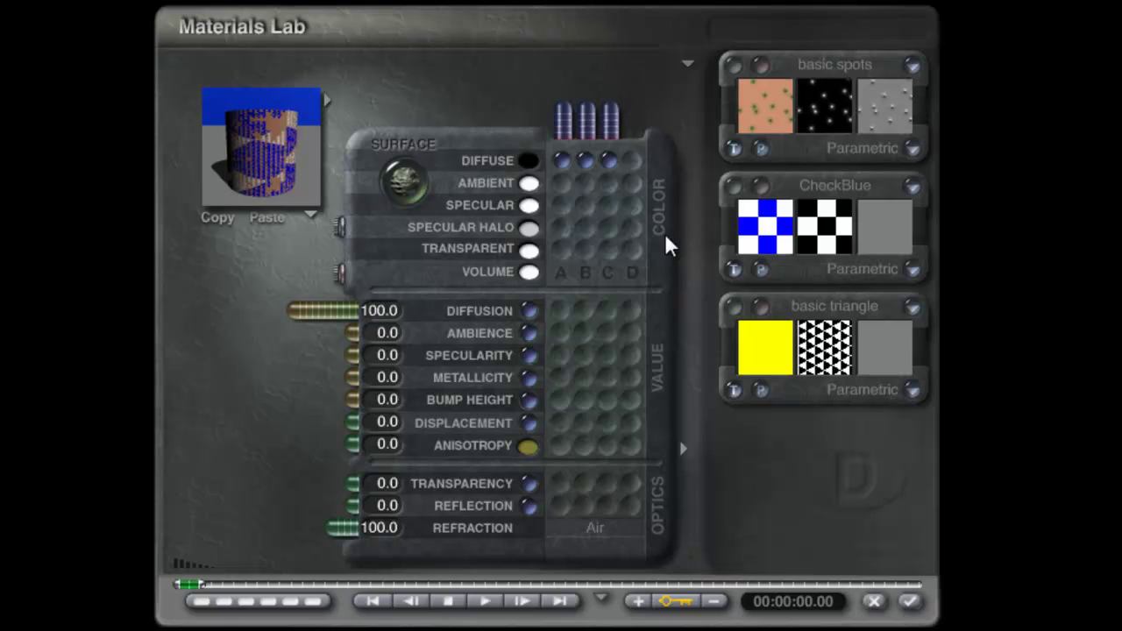
pyautogui.moveTo(731, 315)
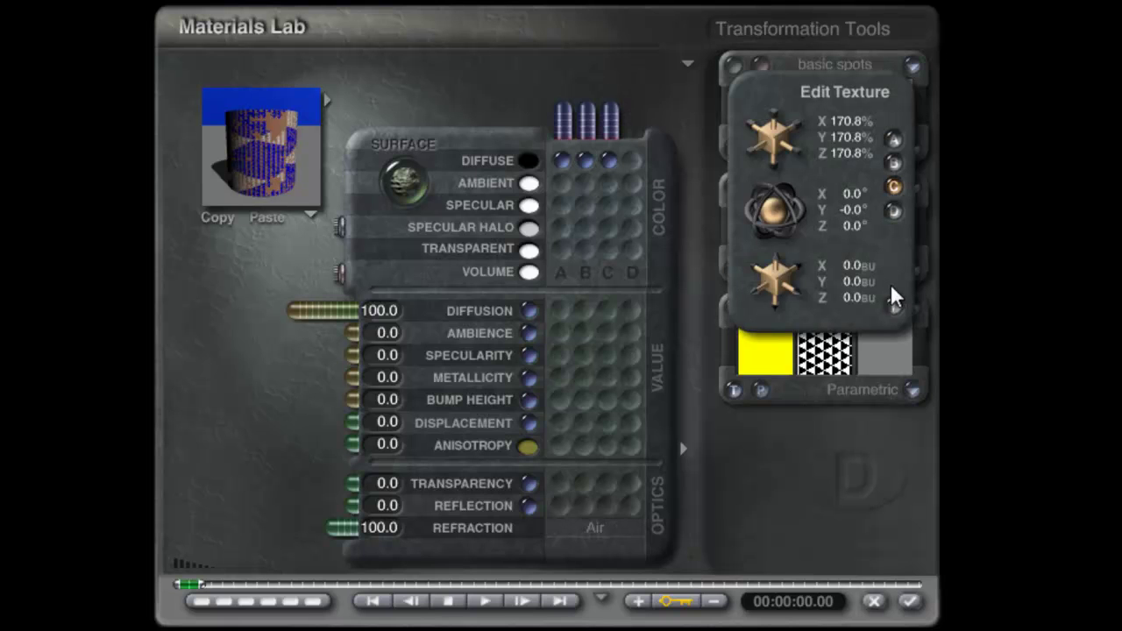
pyautogui.moveTo(612, 119)
pyautogui.mouseDown()
pyautogui.moveTo(607, 142)
pyautogui.moveTo(612, 121)
pyautogui.mouseUp()
pyautogui.moveTo(722, 325)
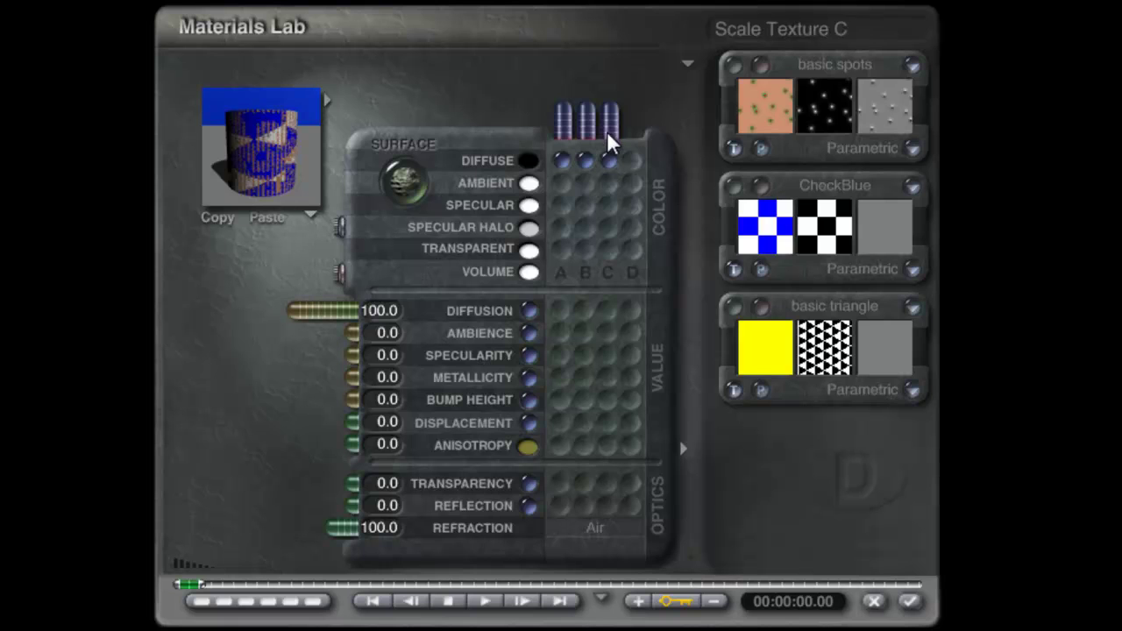
# - Keep Diffusion at 100 after trying a lower value, stepping through Ambience, Specularity and Metallicity
pyautogui.moveTo(322, 313); pyautogui.dragTo(293, 307)
pyautogui.click(380, 312)
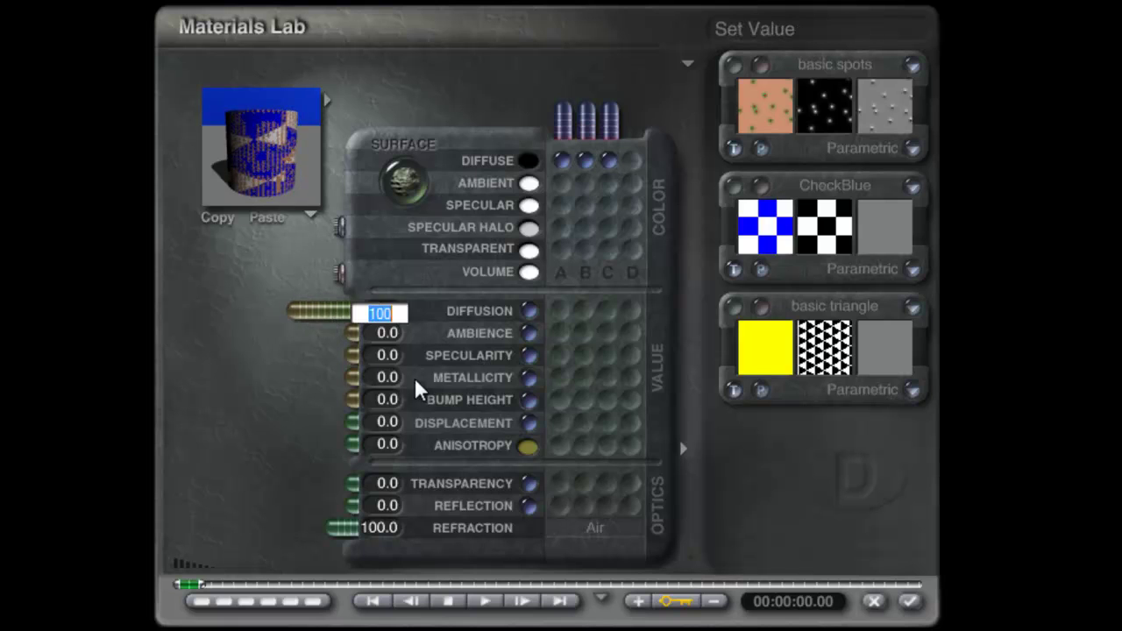
pyautogui.press('Return')
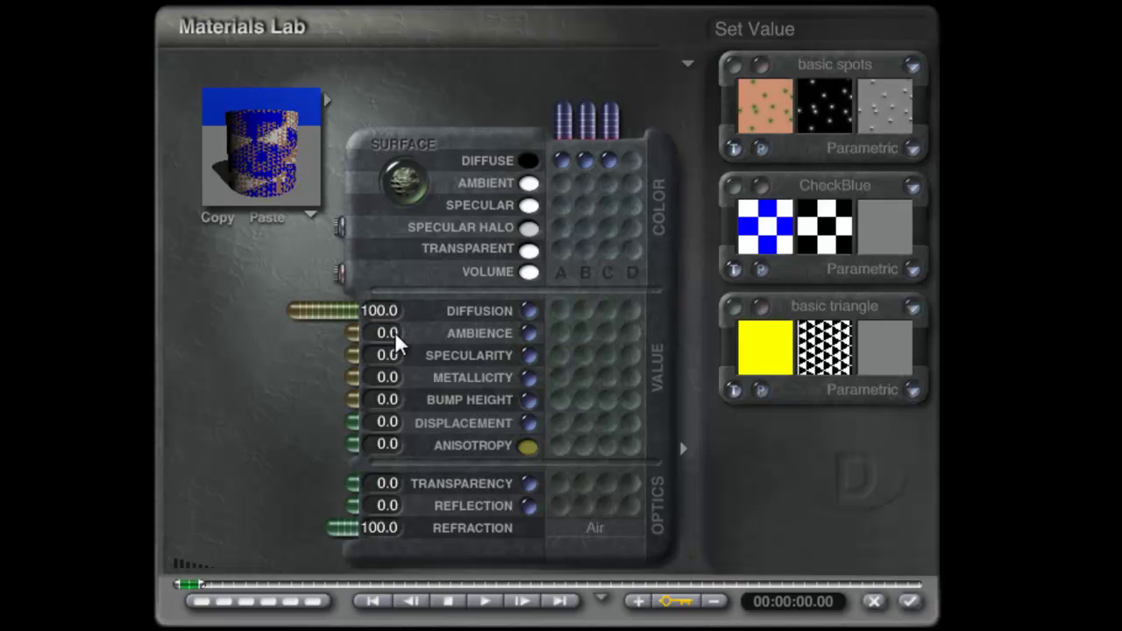
pyautogui.click(387, 333)
pyautogui.click(390, 355)
pyautogui.click(387, 377)
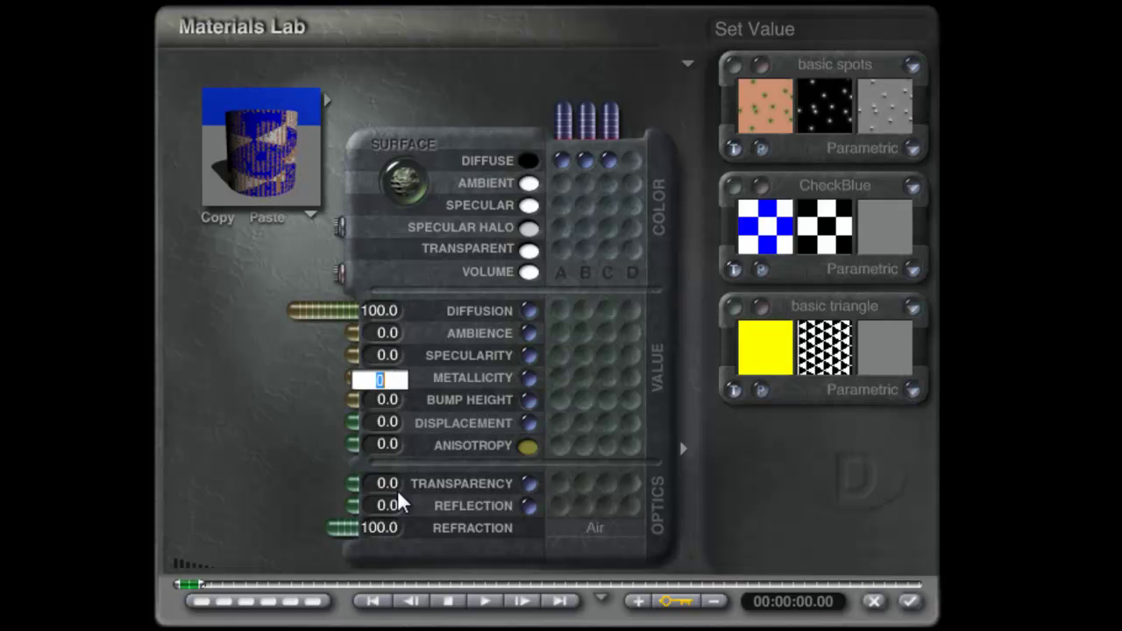
# - Raise Bump Height with its slider and value field, trying 998 before settling at 100
pyautogui.moveTo(343, 402); pyautogui.dragTo(211, 409)
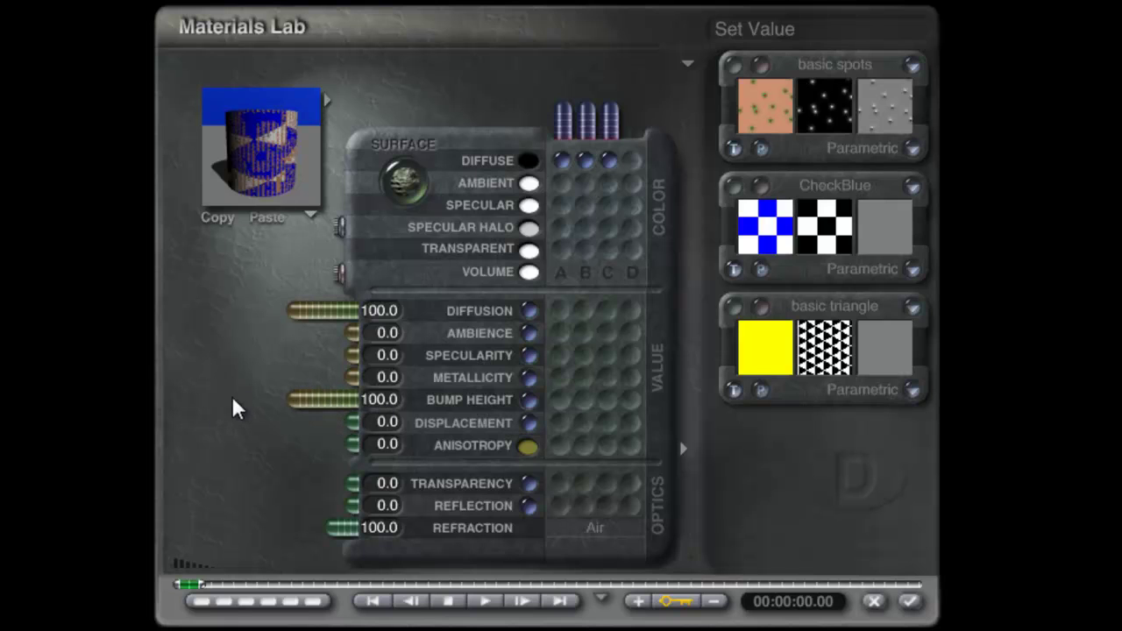
pyautogui.click(379, 401)
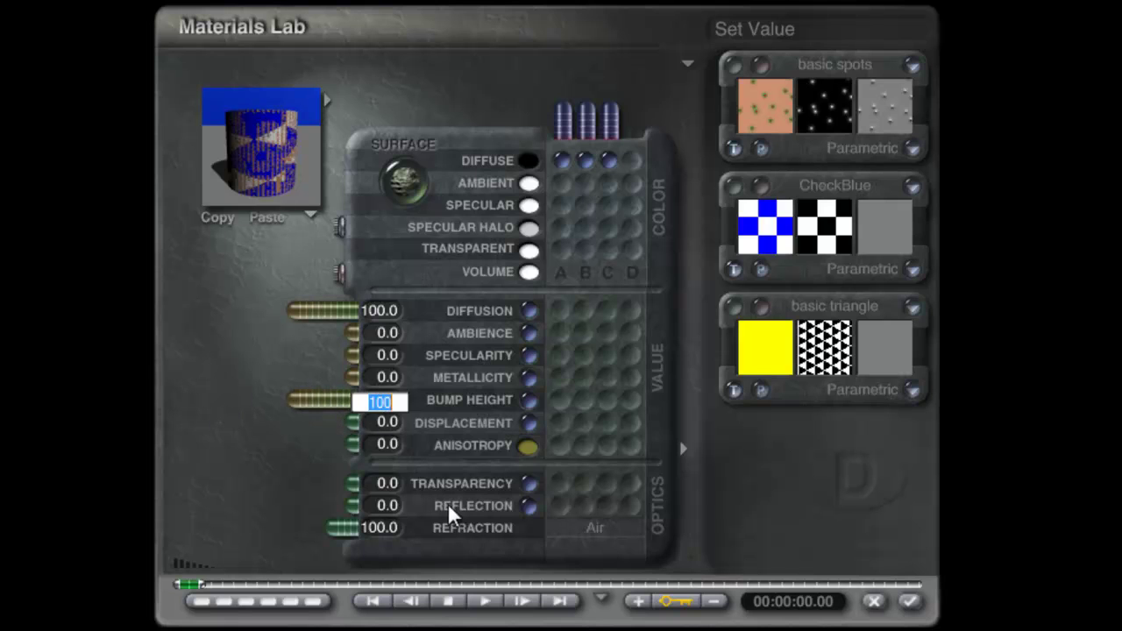
pyautogui.write('998')
pyautogui.press('Return')
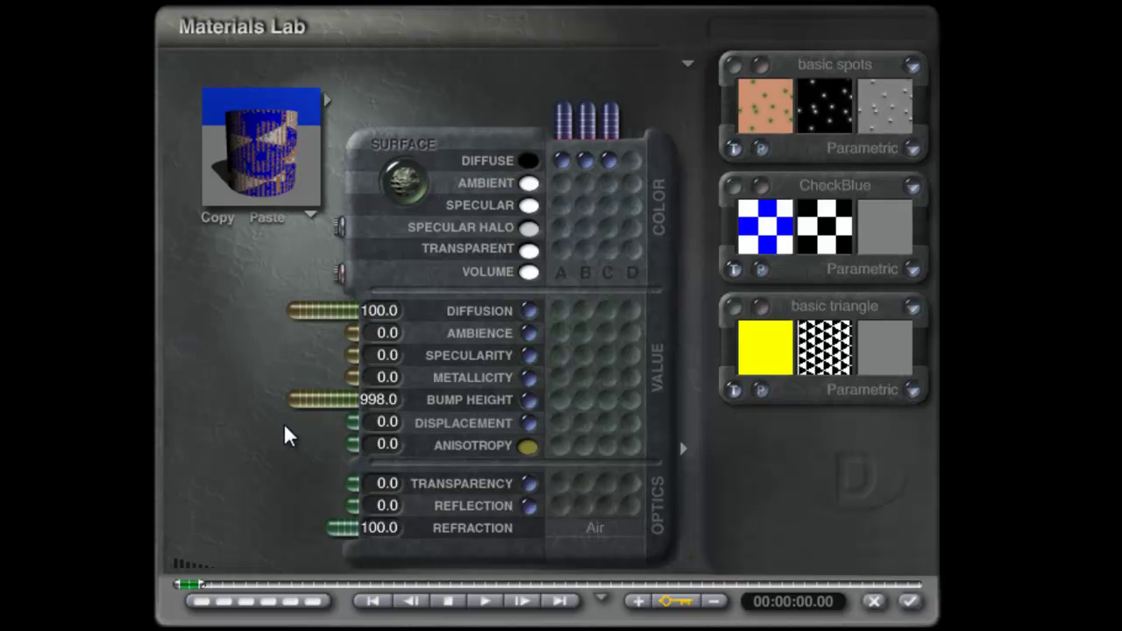
pyautogui.moveTo(348, 405); pyautogui.dragTo(260, 422)
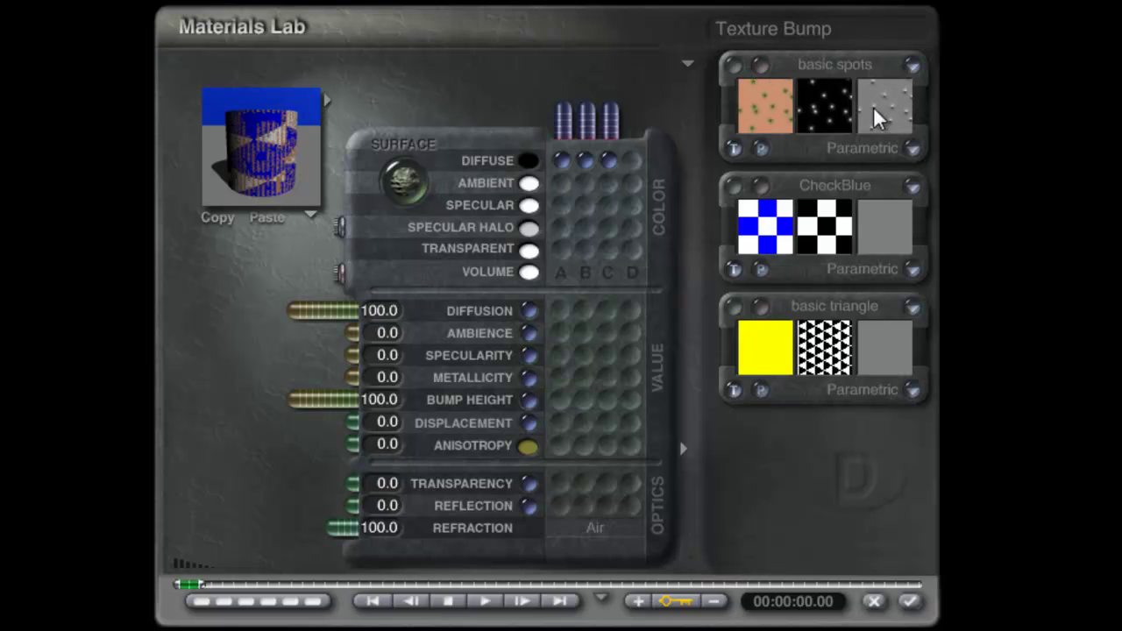
# - Give basic spots a Sin(aX)+b filter with colour output and parameter a lowered to 0.12756
pyautogui.click(759, 66)
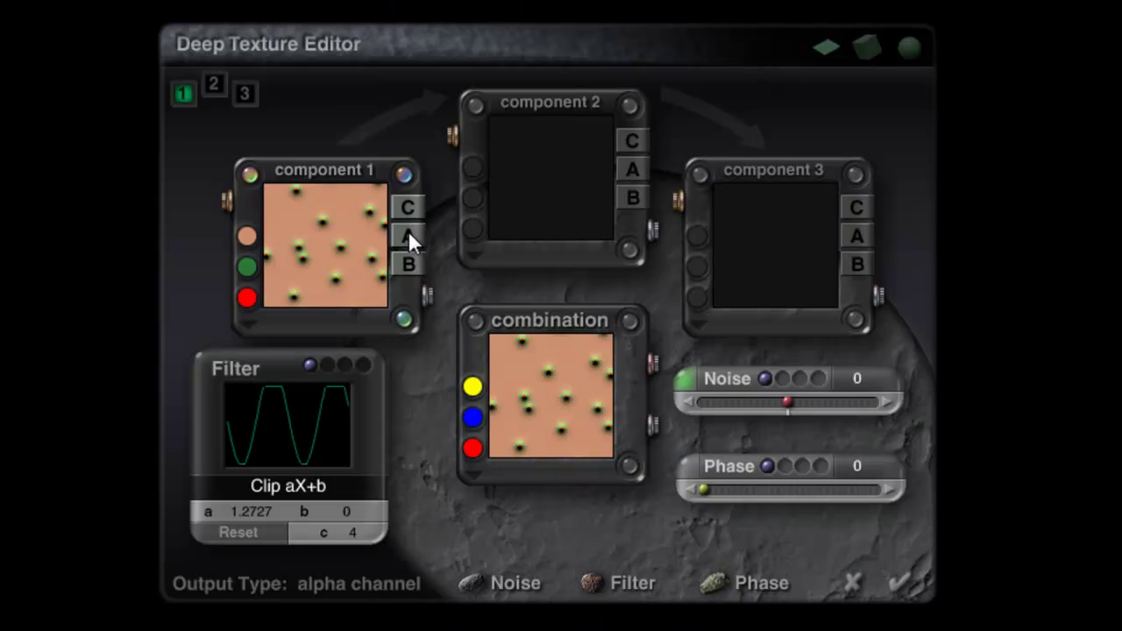
pyautogui.click(298, 486)
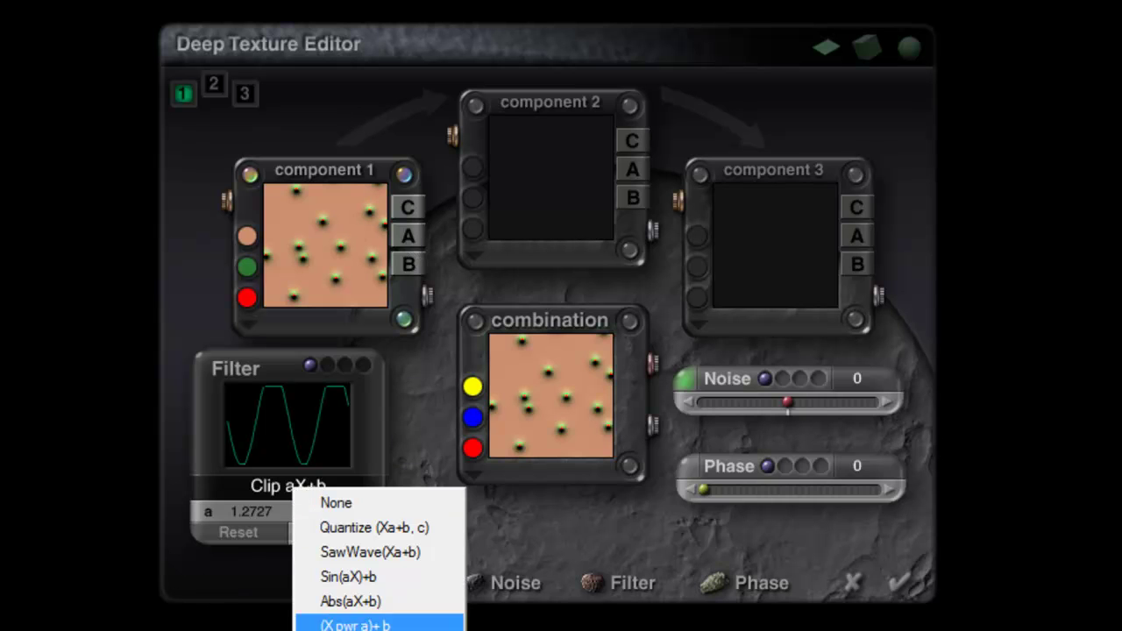
pyautogui.click(355, 574)
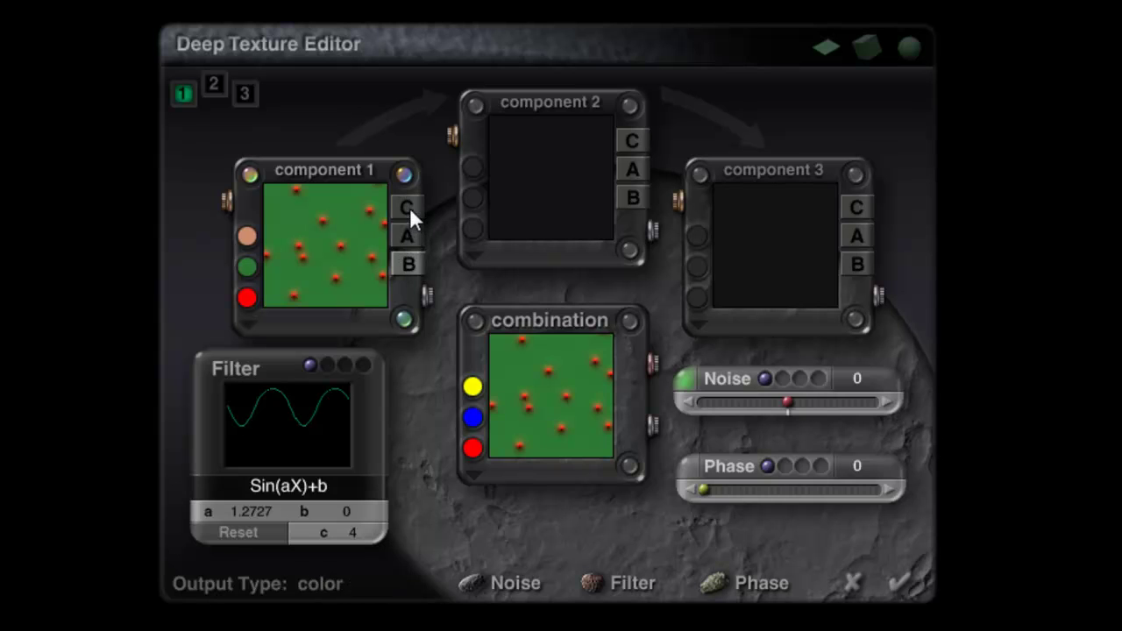
pyautogui.click(405, 237)
pyautogui.moveTo(254, 511); pyautogui.dragTo(245, 511)
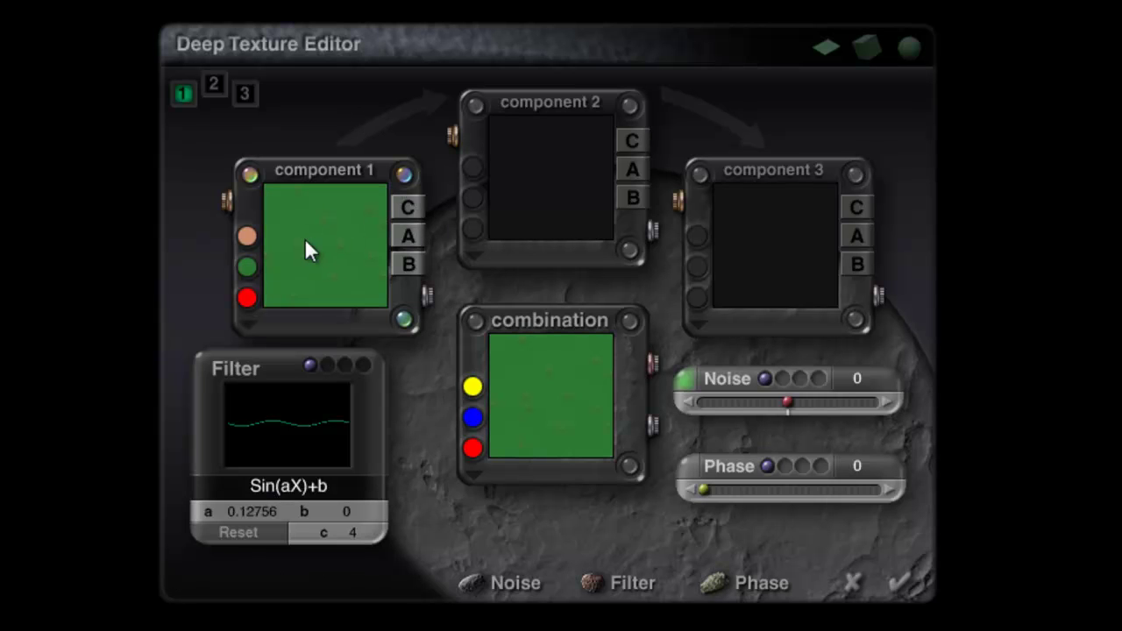
pyautogui.click(899, 582)
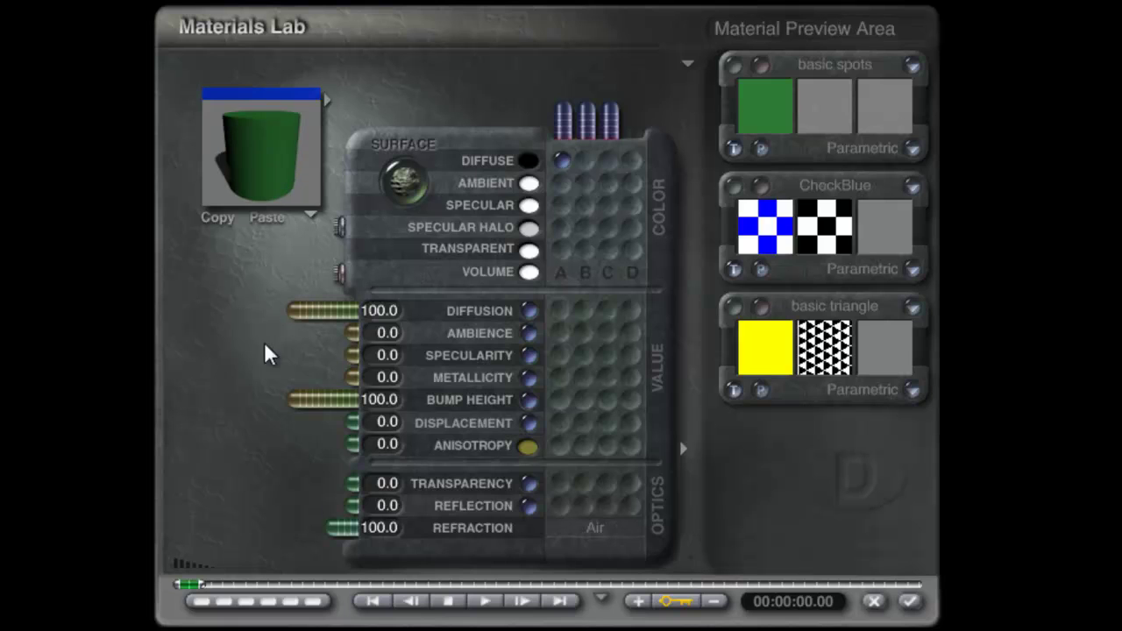
# - Set Bump Height to 998 driven by texture A, and rotate the preview to check the bumps
pyautogui.click(380, 401)
pyautogui.write('998')
pyautogui.press('Return')
pyautogui.click(561, 399)
pyautogui.moveTo(241, 156); pyautogui.dragTo(283, 180)
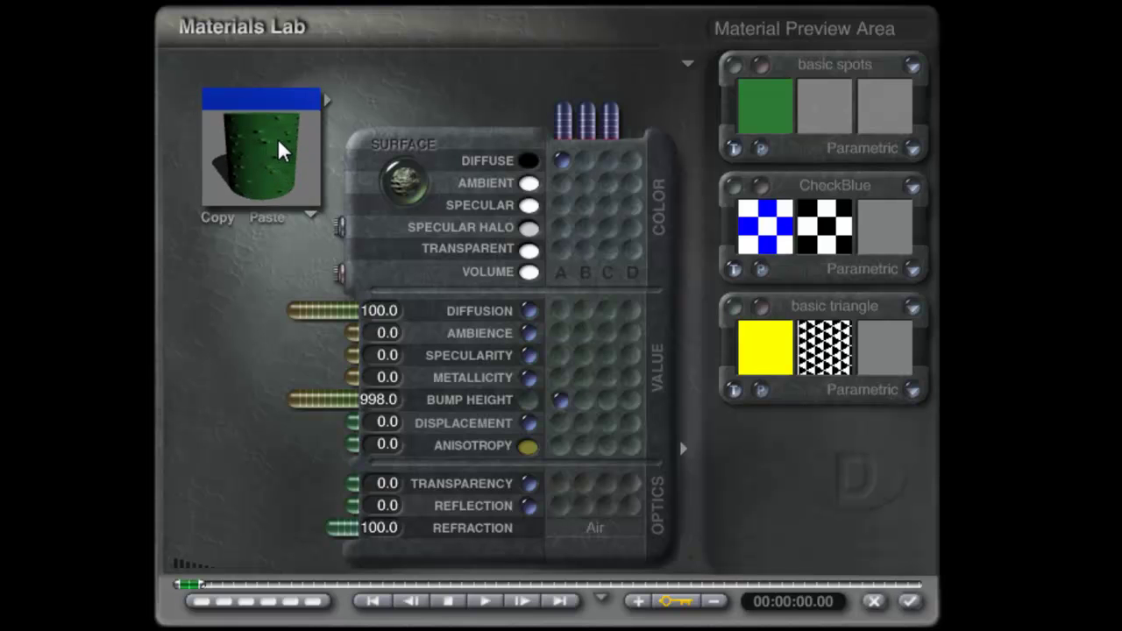